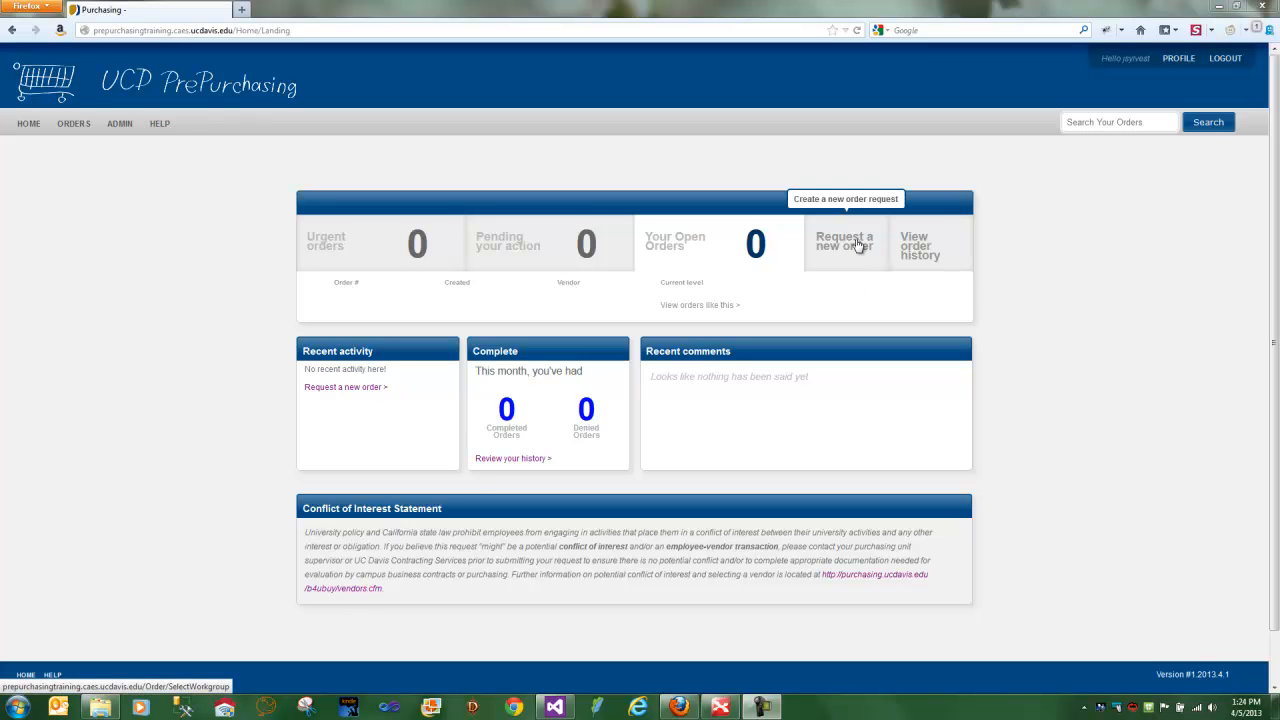
# - Start placing a new order and hide the guided tour notice on the request page
pyautogui.moveTo(83, 130)
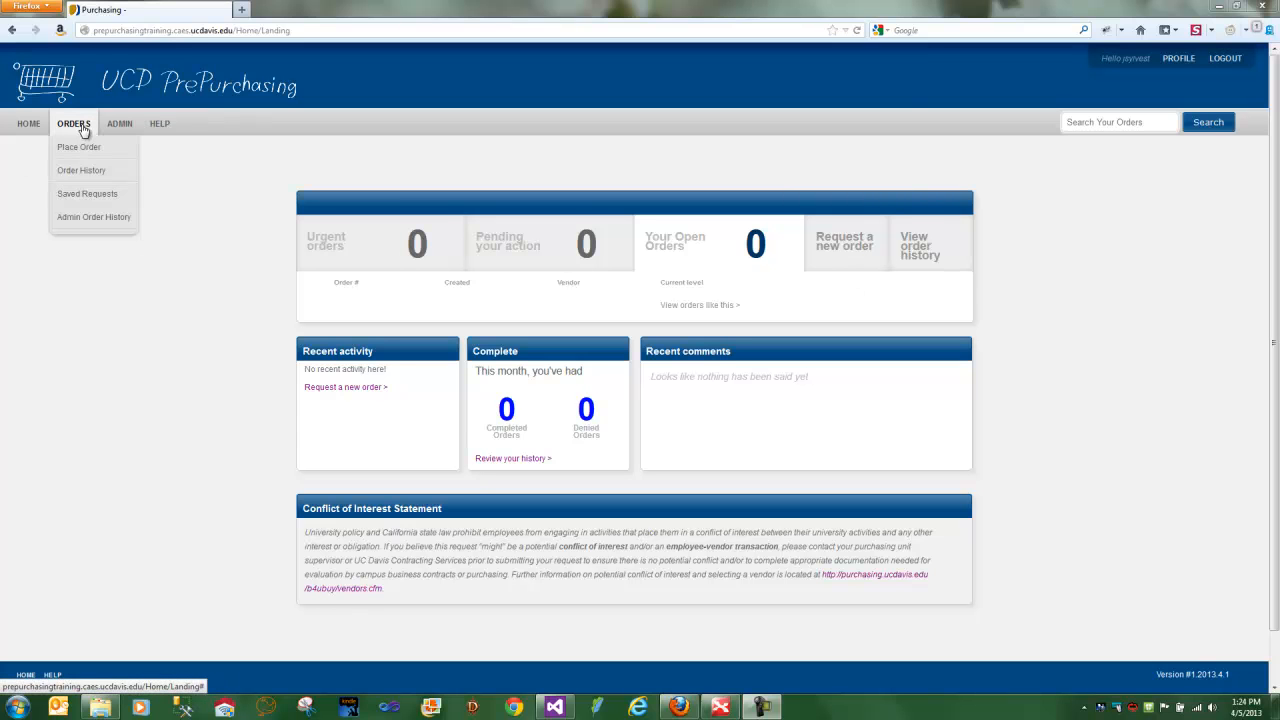
pyautogui.click(84, 150)
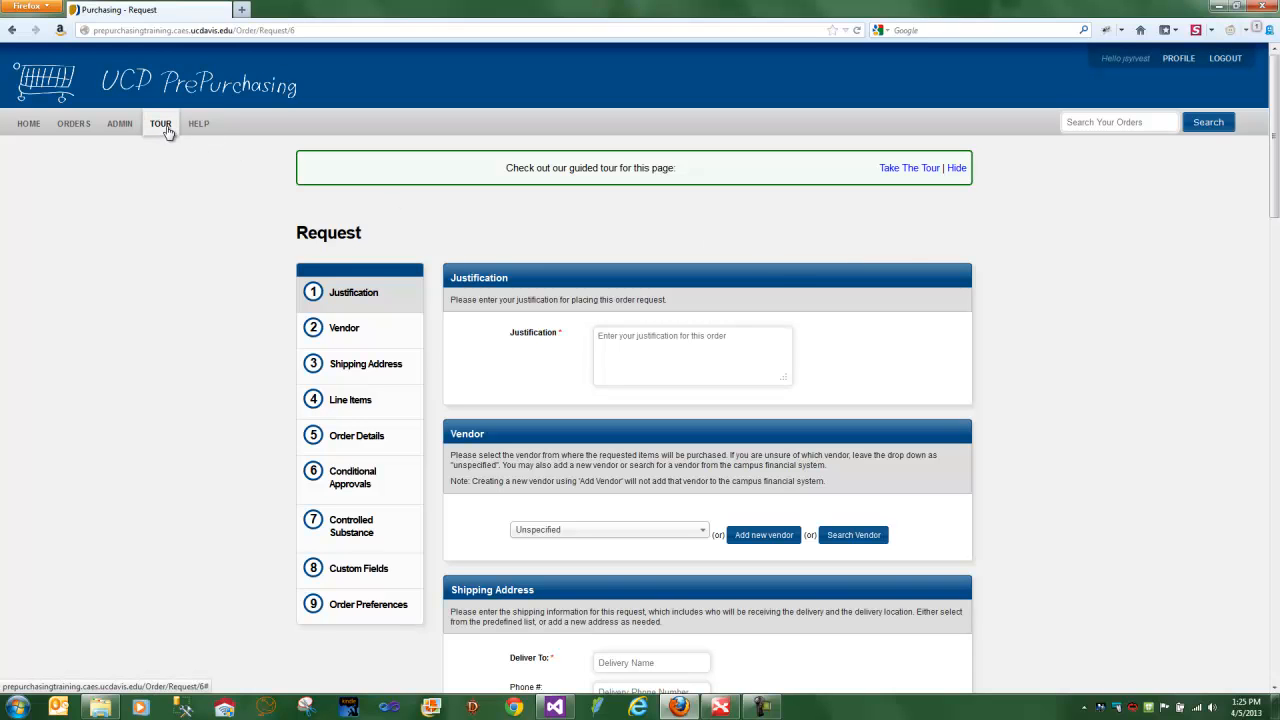
pyautogui.click(956, 168)
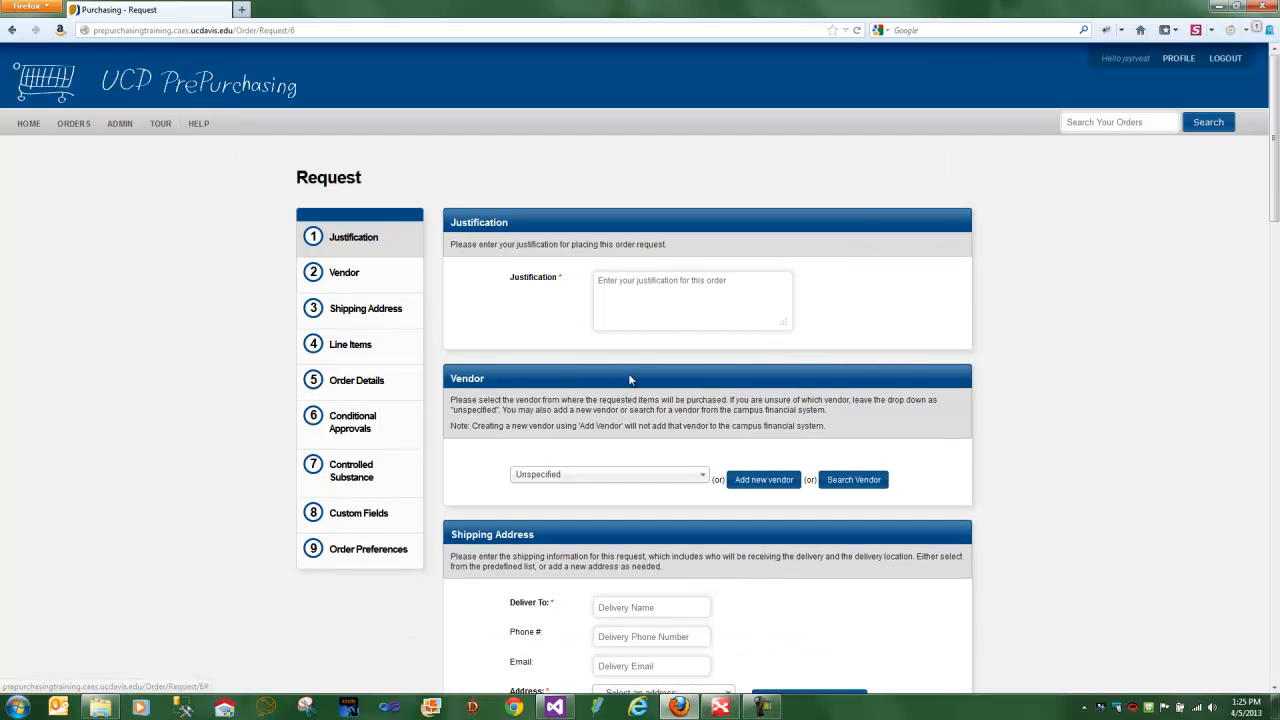
# - Enter "This is a sample" as the order's justification
pyautogui.click(648, 306)
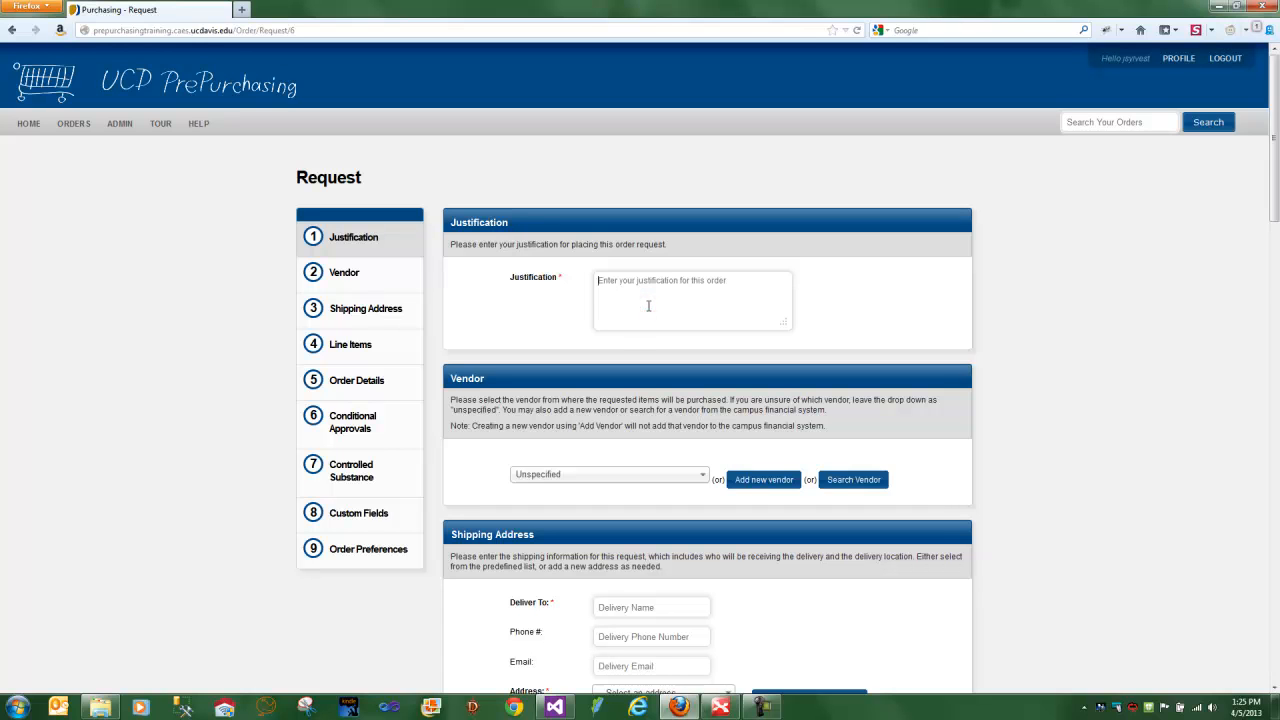
pyautogui.write('This is a sample')
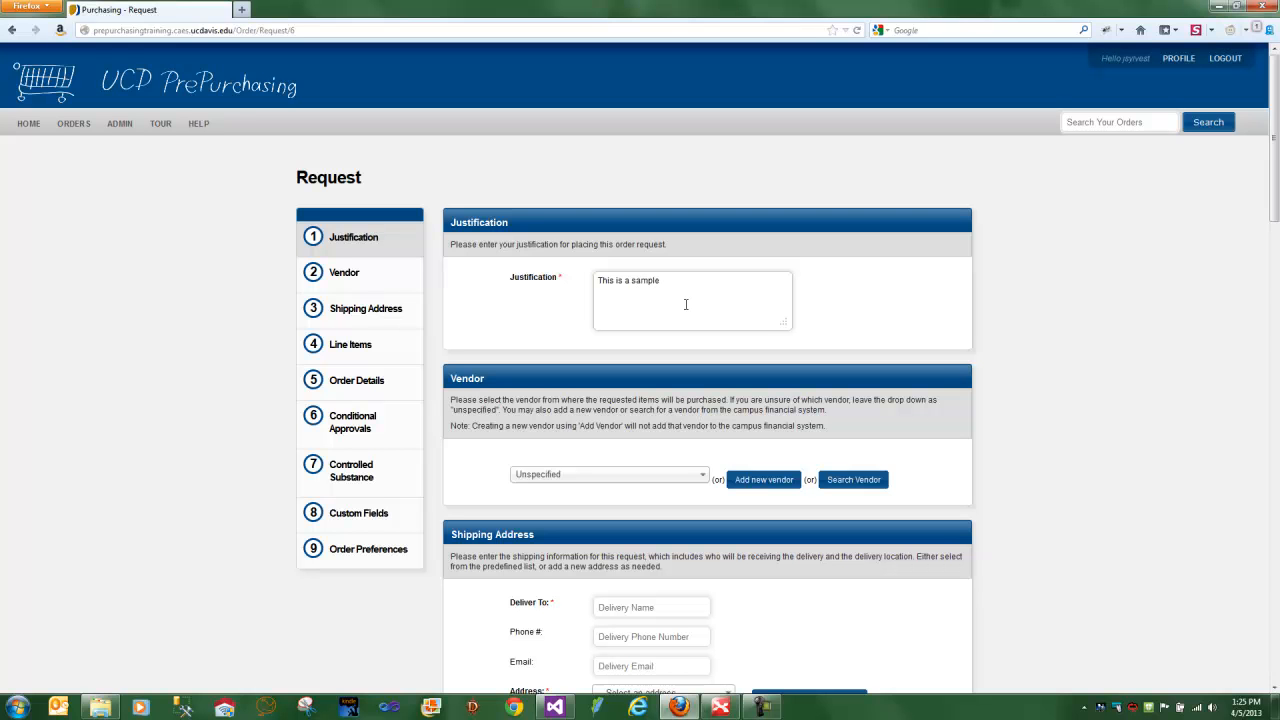
# - Start the guided tour of the request form and quit it at the Fill Out Fields page
pyautogui.click(158, 124)
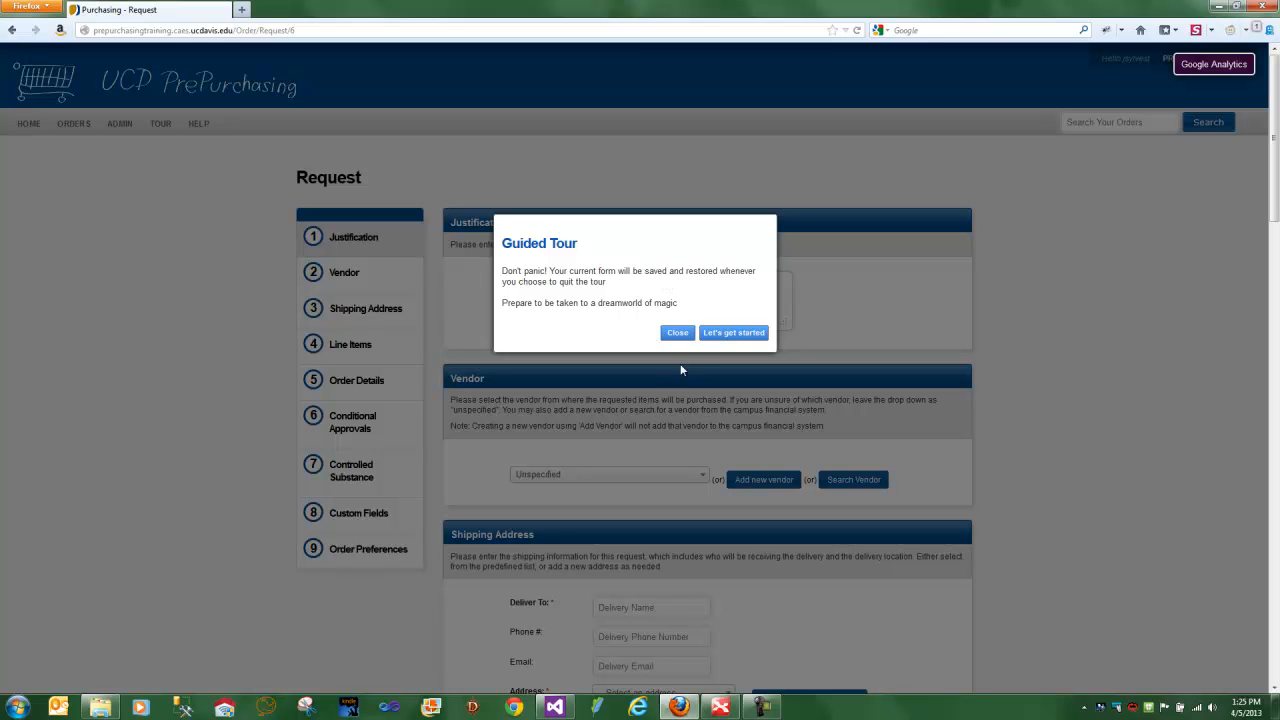
pyautogui.click(745, 334)
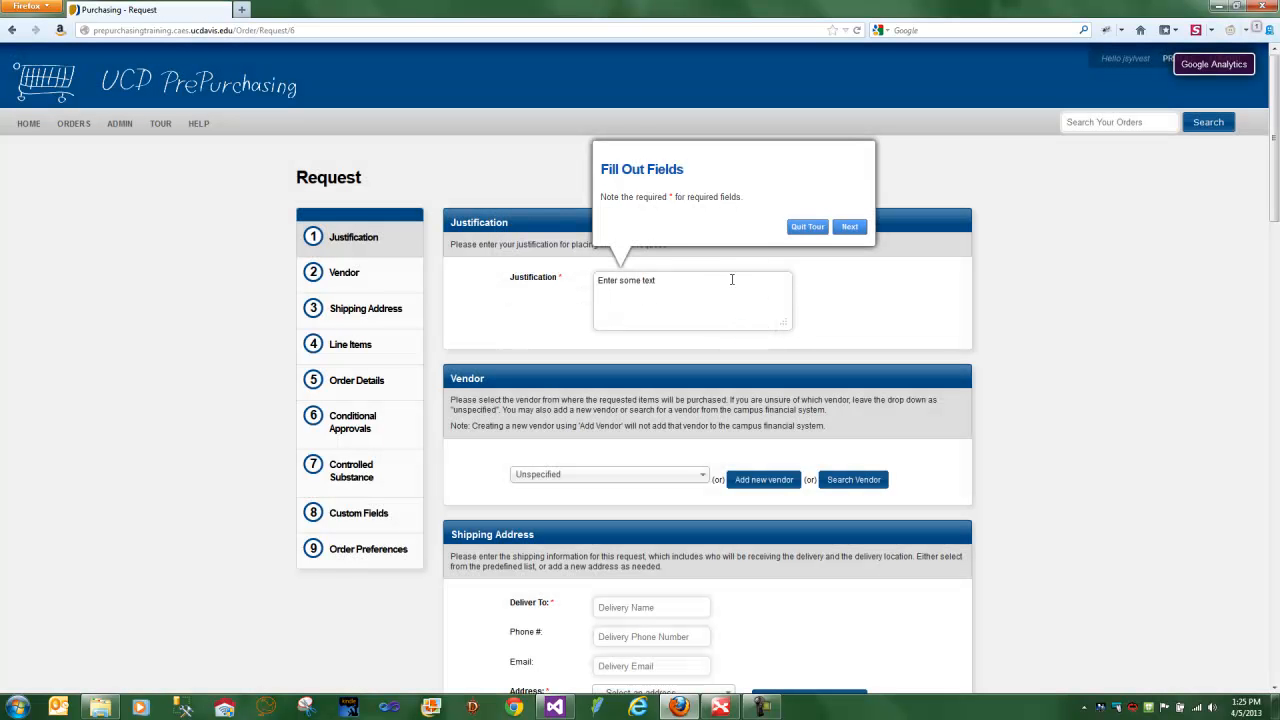
pyautogui.click(808, 227)
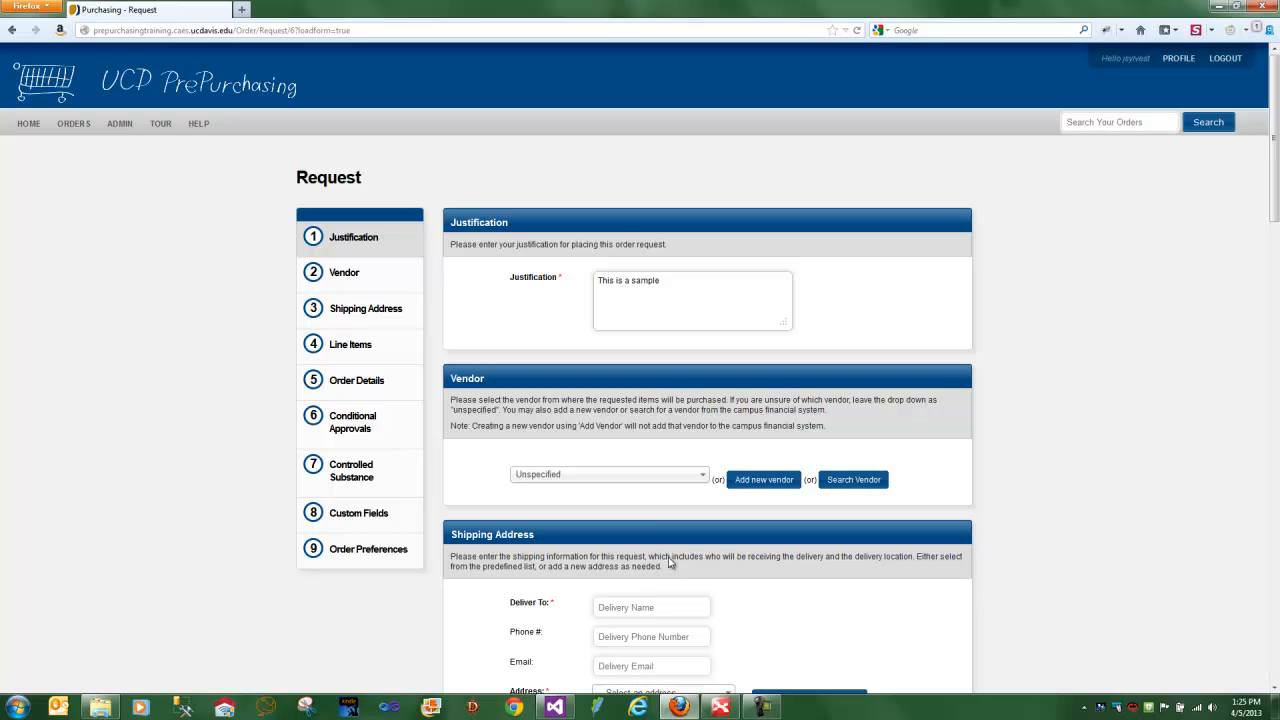
# - Restart the guided tour, go through the vendor selection and new vendor explanations, and quit at Vendor Search
pyautogui.click(157, 125)
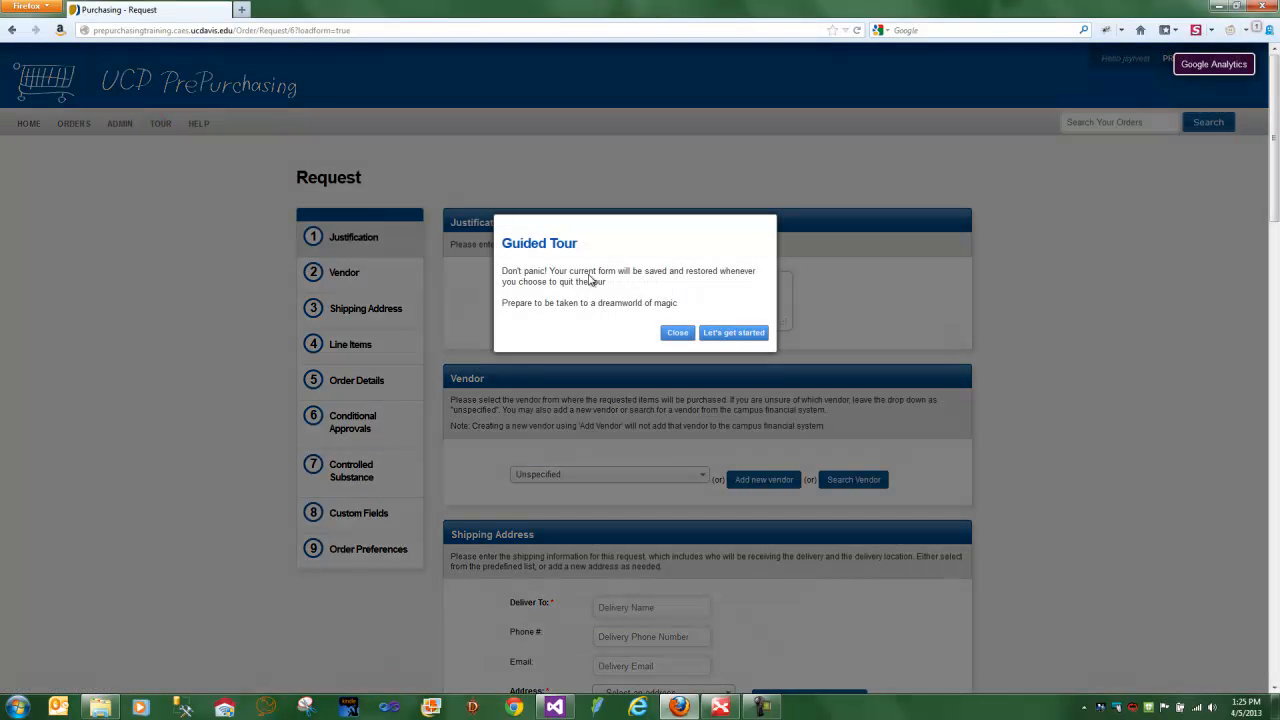
pyautogui.click(722, 334)
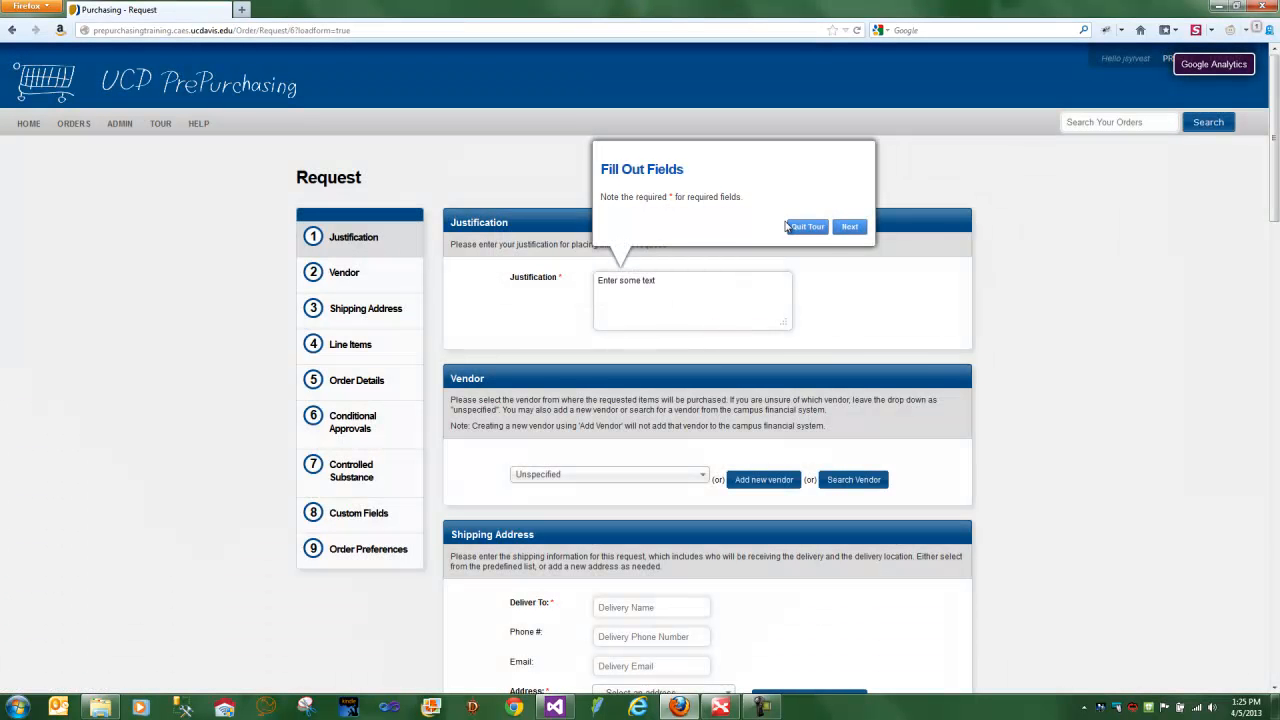
pyautogui.click(856, 227)
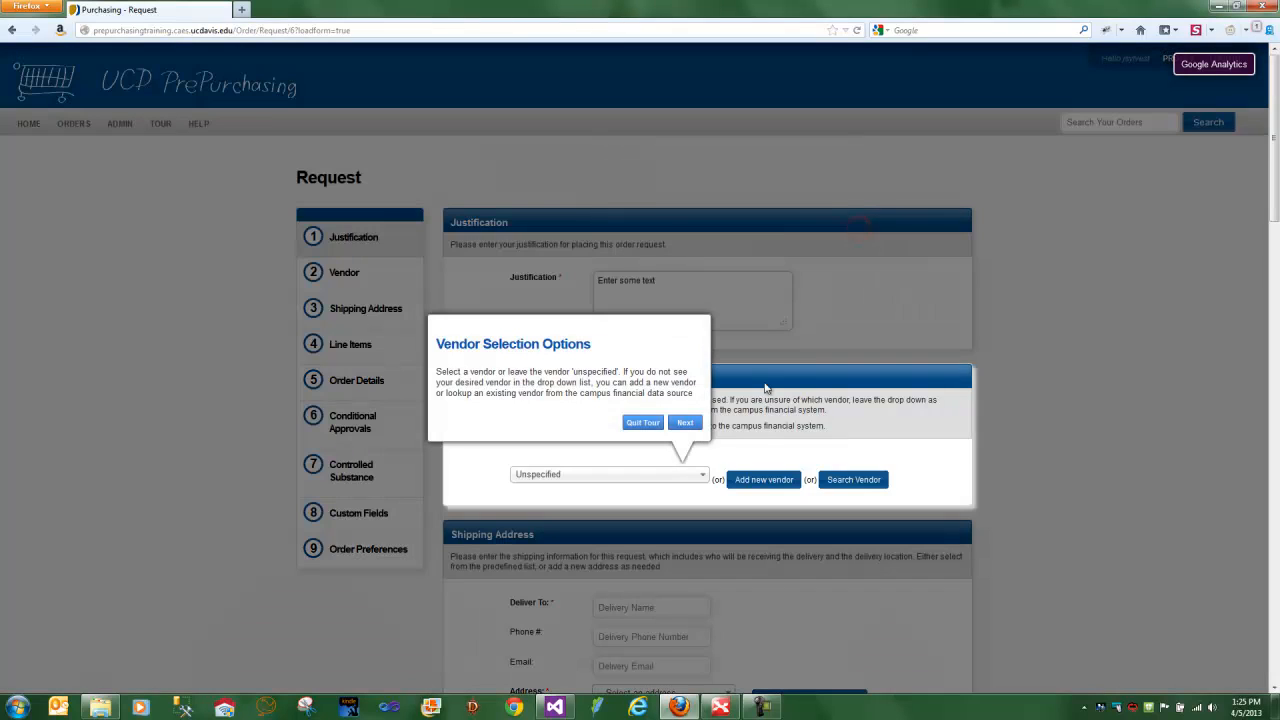
pyautogui.click(688, 422)
pyautogui.click(779, 427)
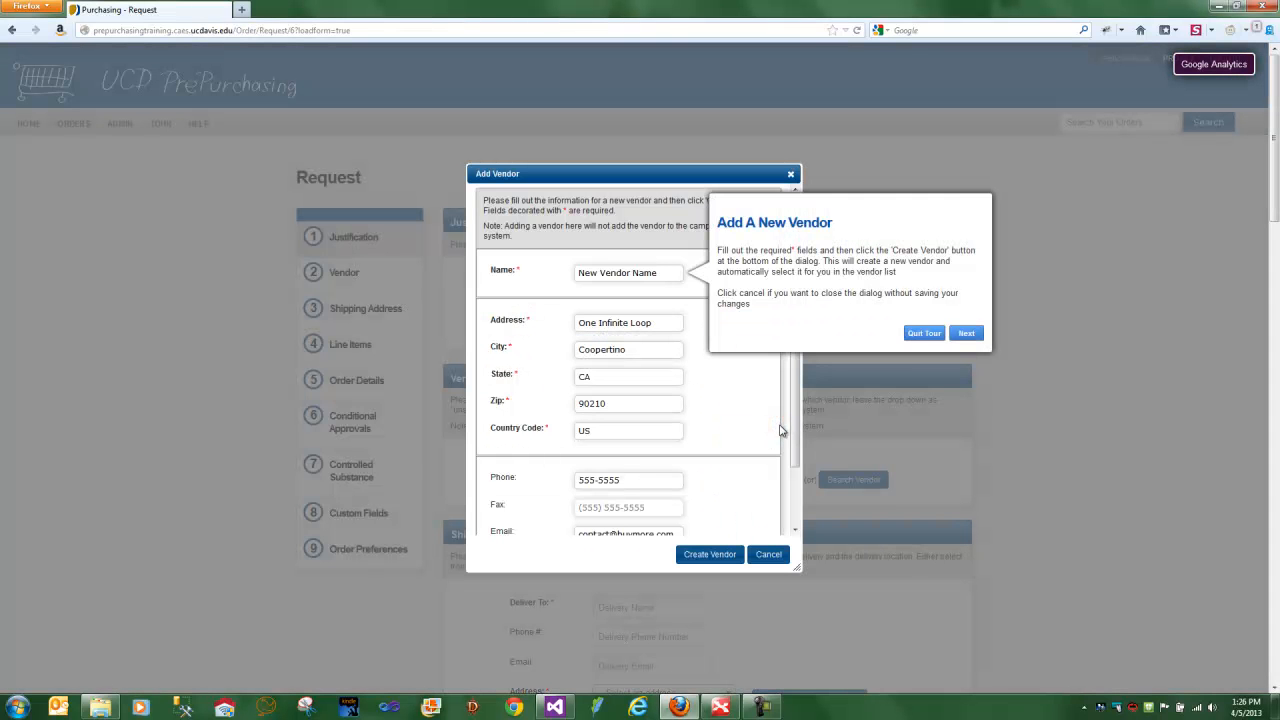
pyautogui.click(964, 335)
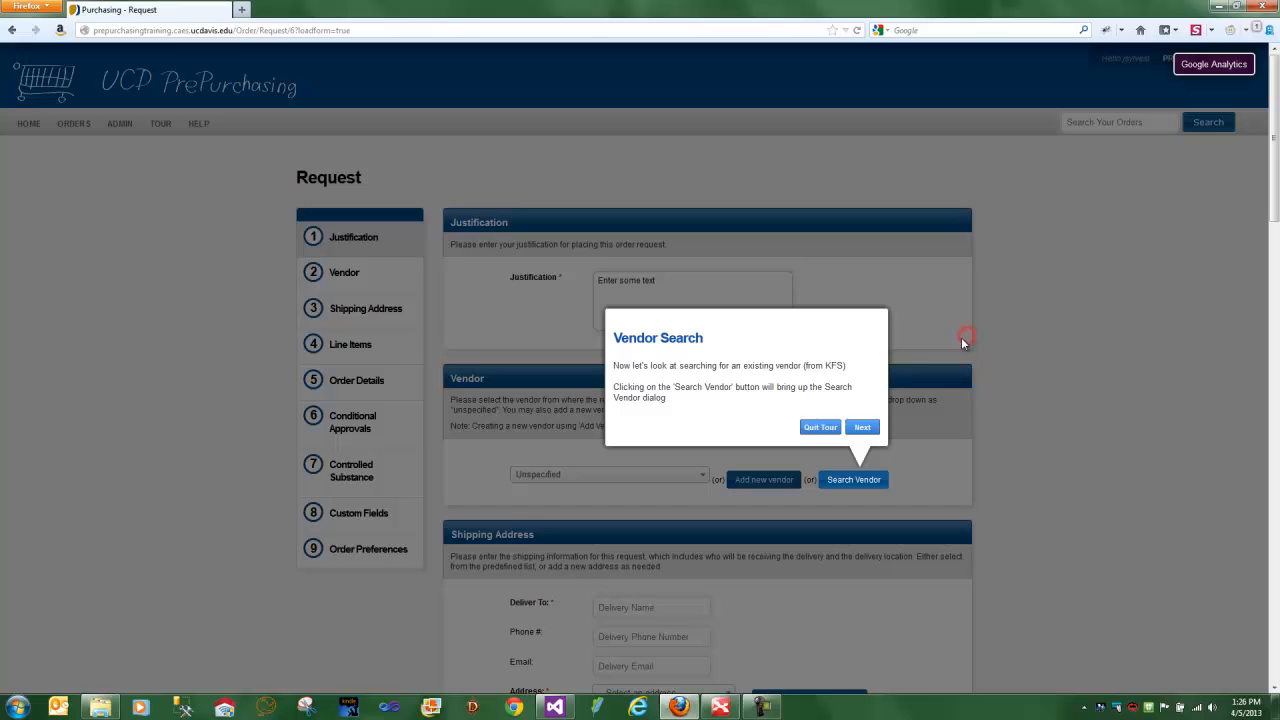
pyautogui.click(821, 427)
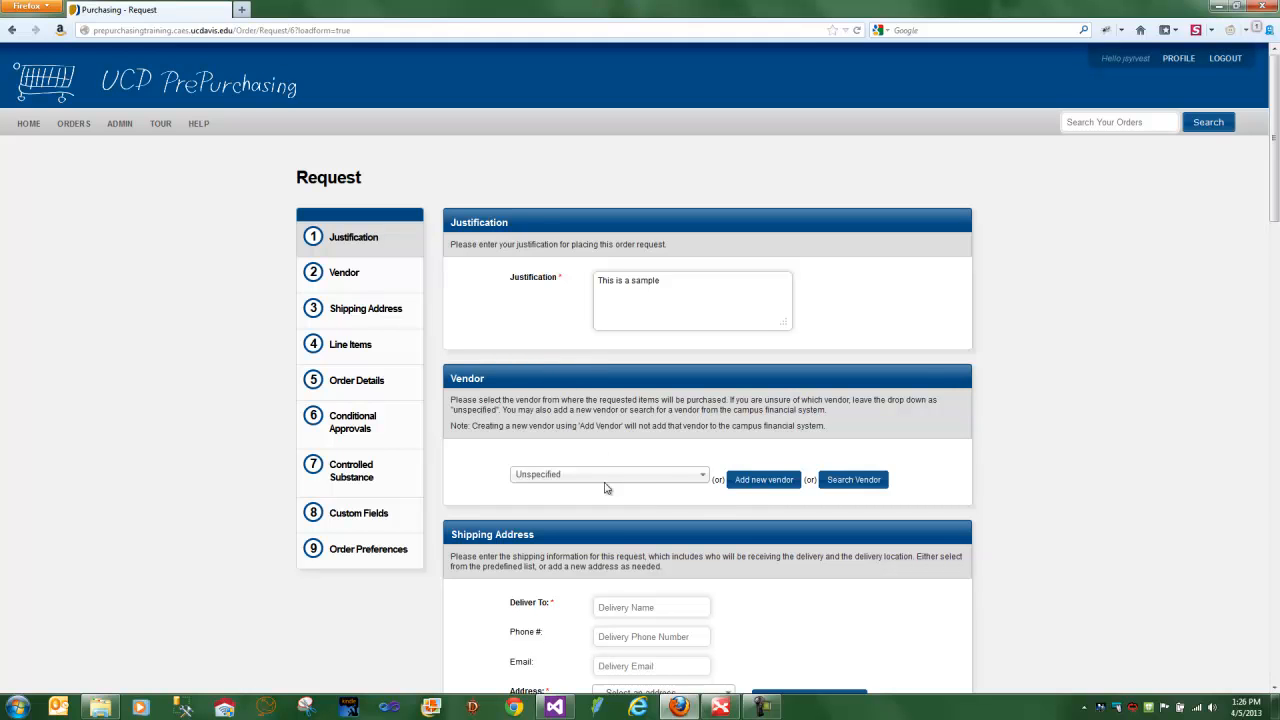
# - Choose FISHER SCIENTIFIC as the vendor for the request
pyautogui.click(668, 476)
pyautogui.click(613, 534)
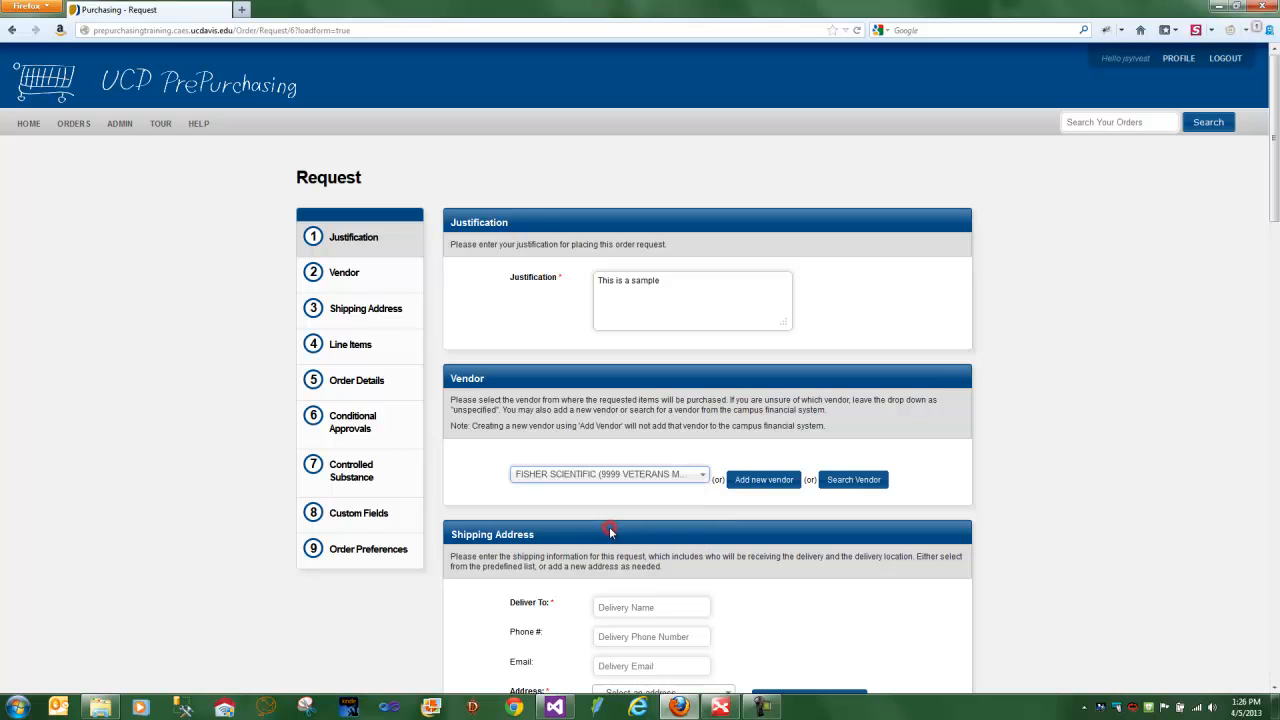
pyautogui.scroll(-1, 740, 398)
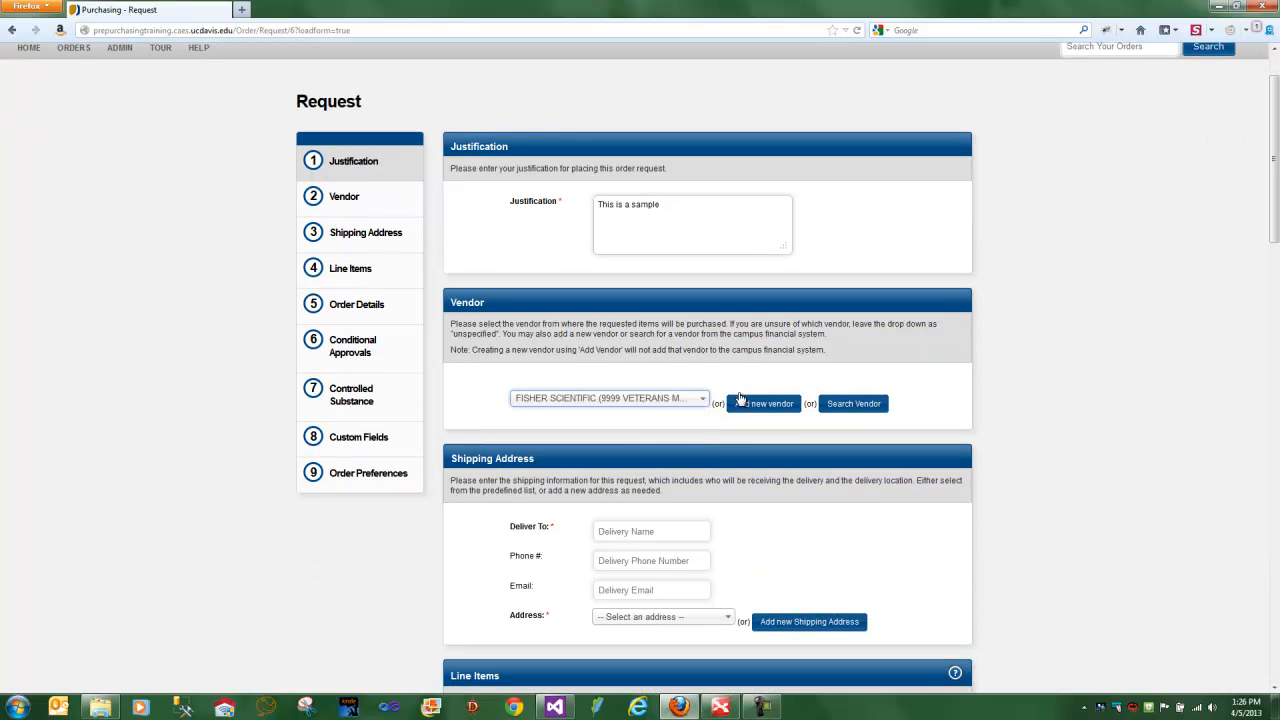
pyautogui.scroll(1, 590, 411)
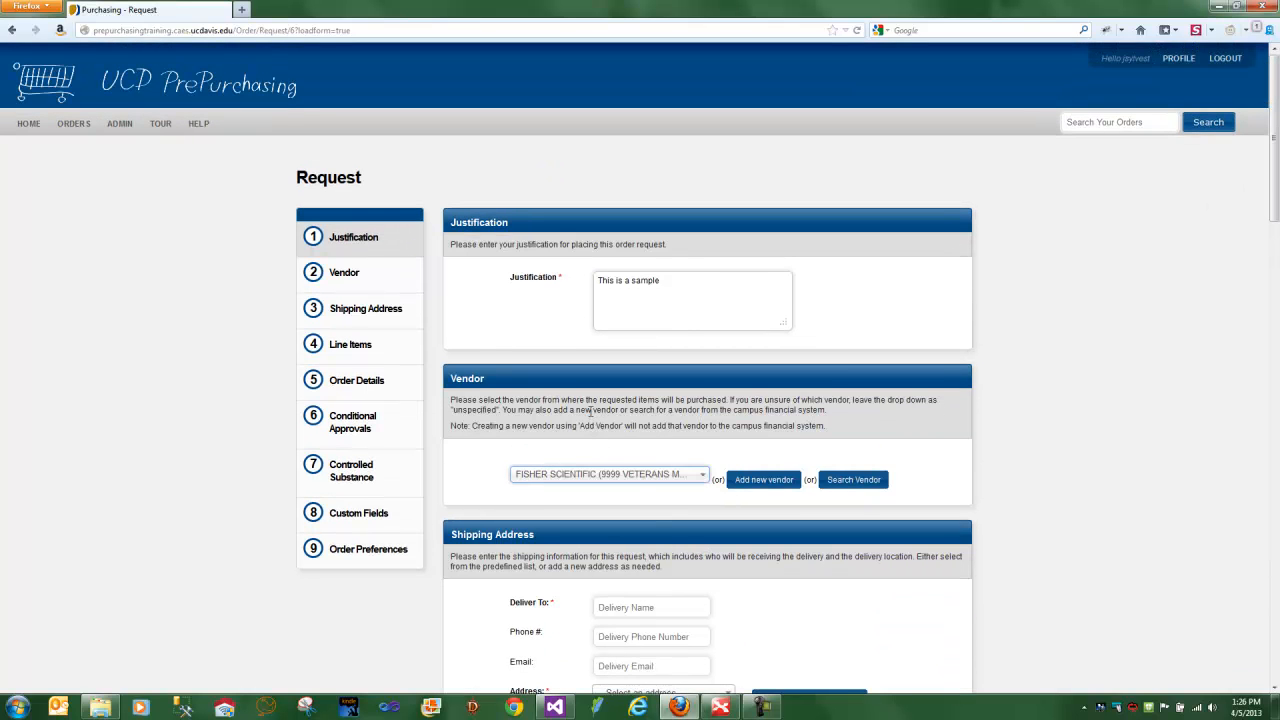
# - Go back to the previous page and load the saved form data into the request
pyautogui.click(9, 32)
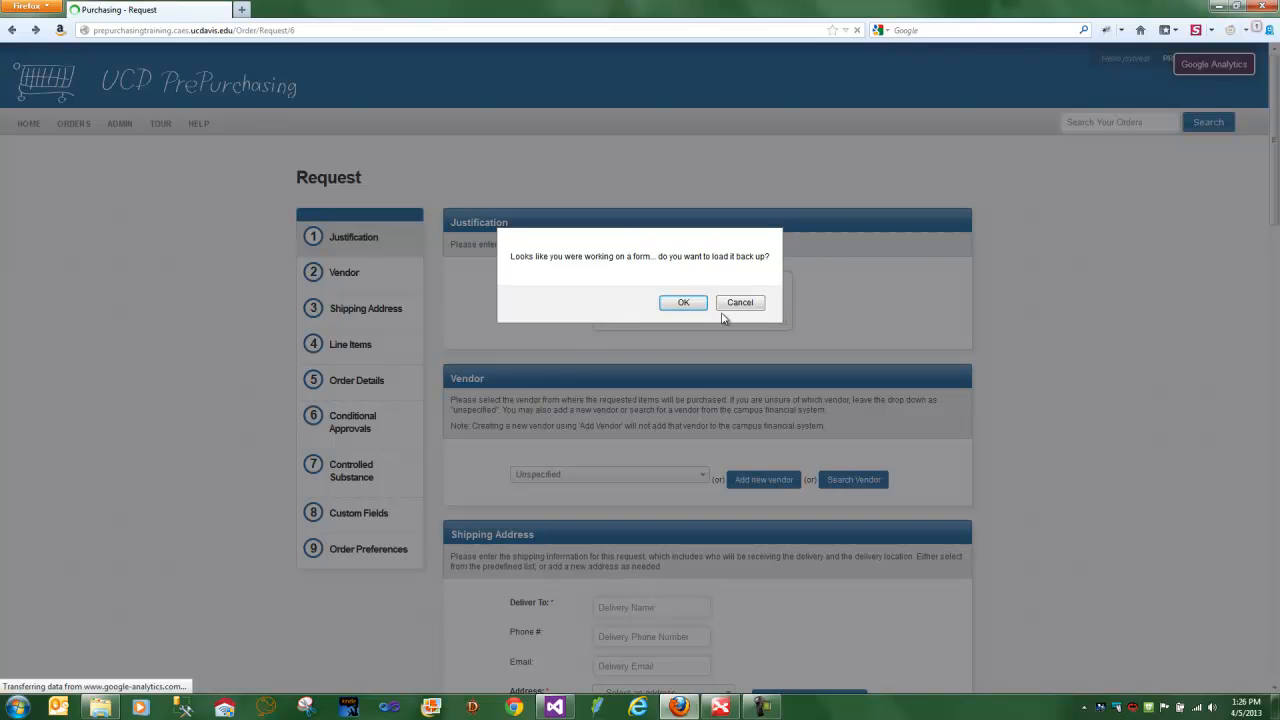
pyautogui.click(689, 303)
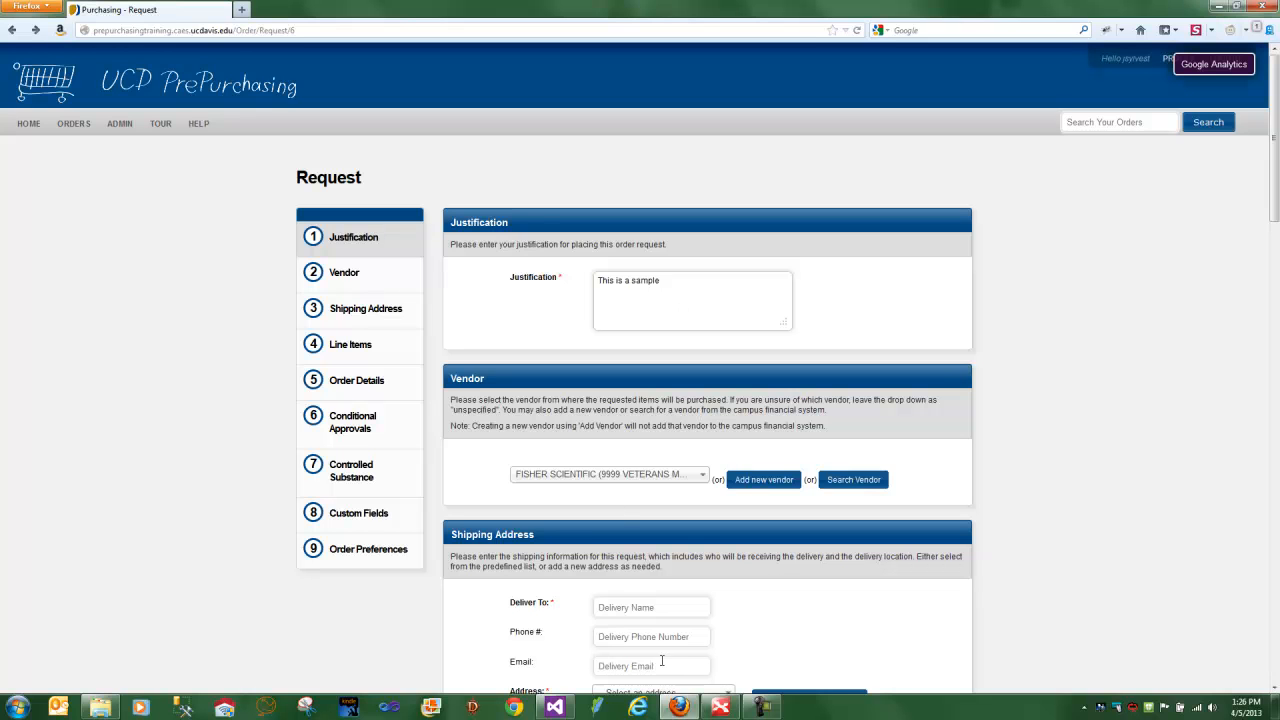
# - Look at the available vendors and the KFS vendor search form, closing it without selecting a vendor
pyautogui.click(703, 475)
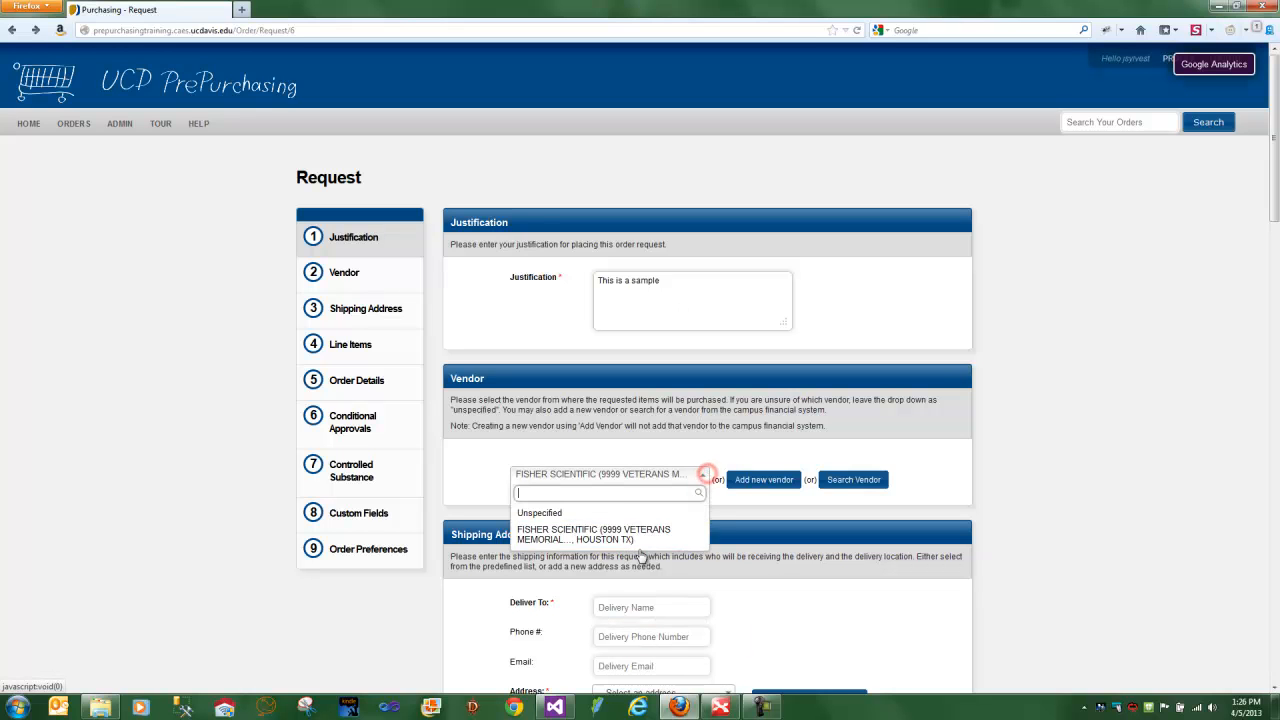
pyautogui.click(862, 481)
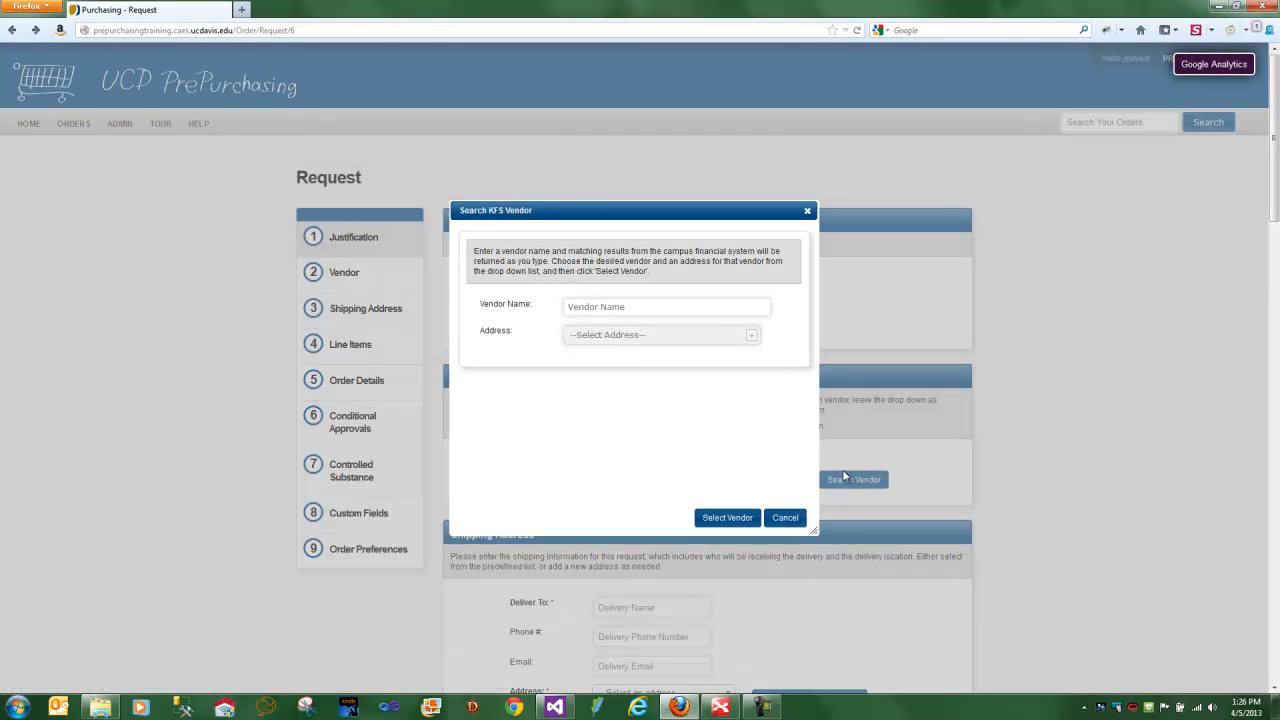
pyautogui.click(783, 518)
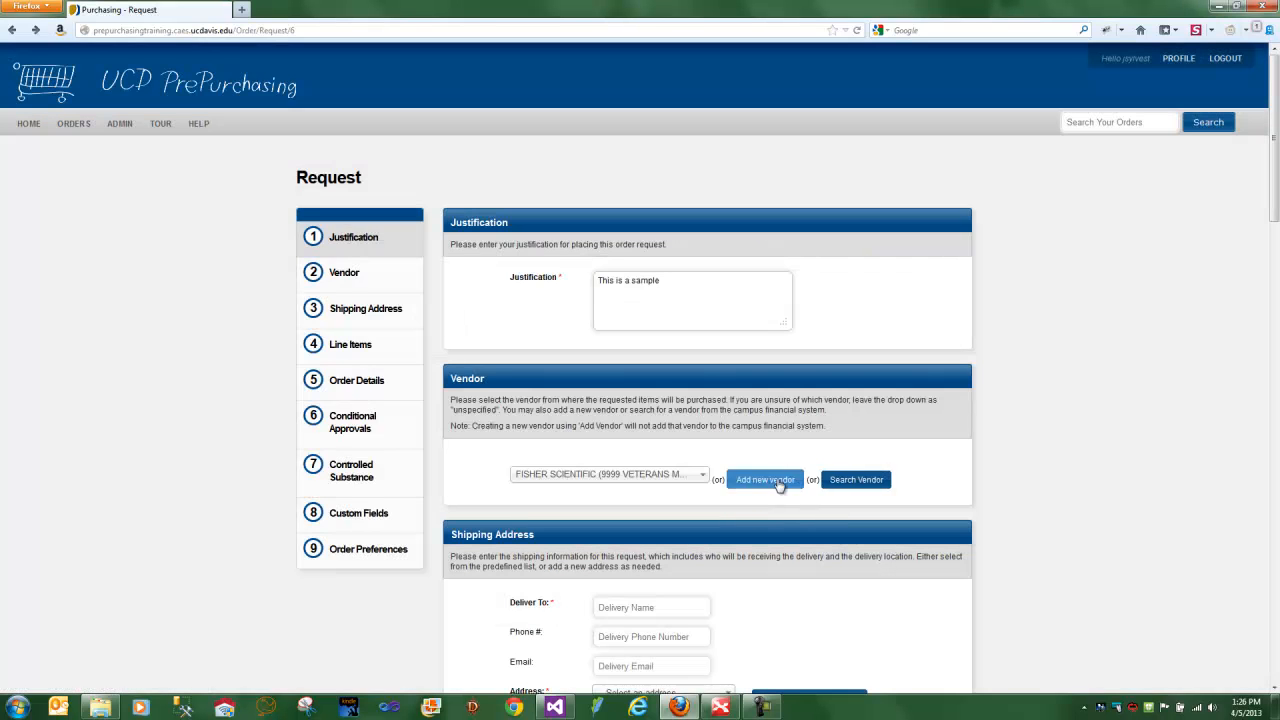
# - Create a new vendor named Amazon with no address and with its website URL
pyautogui.click(766, 480)
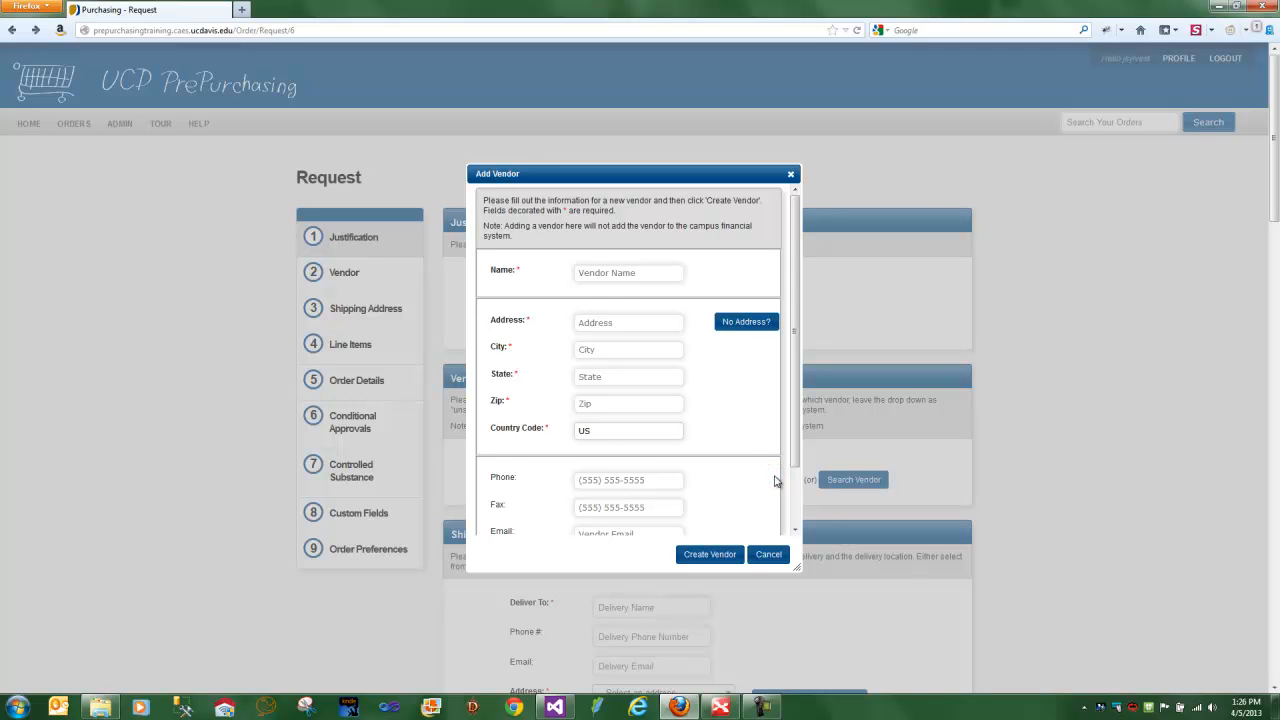
pyautogui.write('A')
pyautogui.click(733, 319)
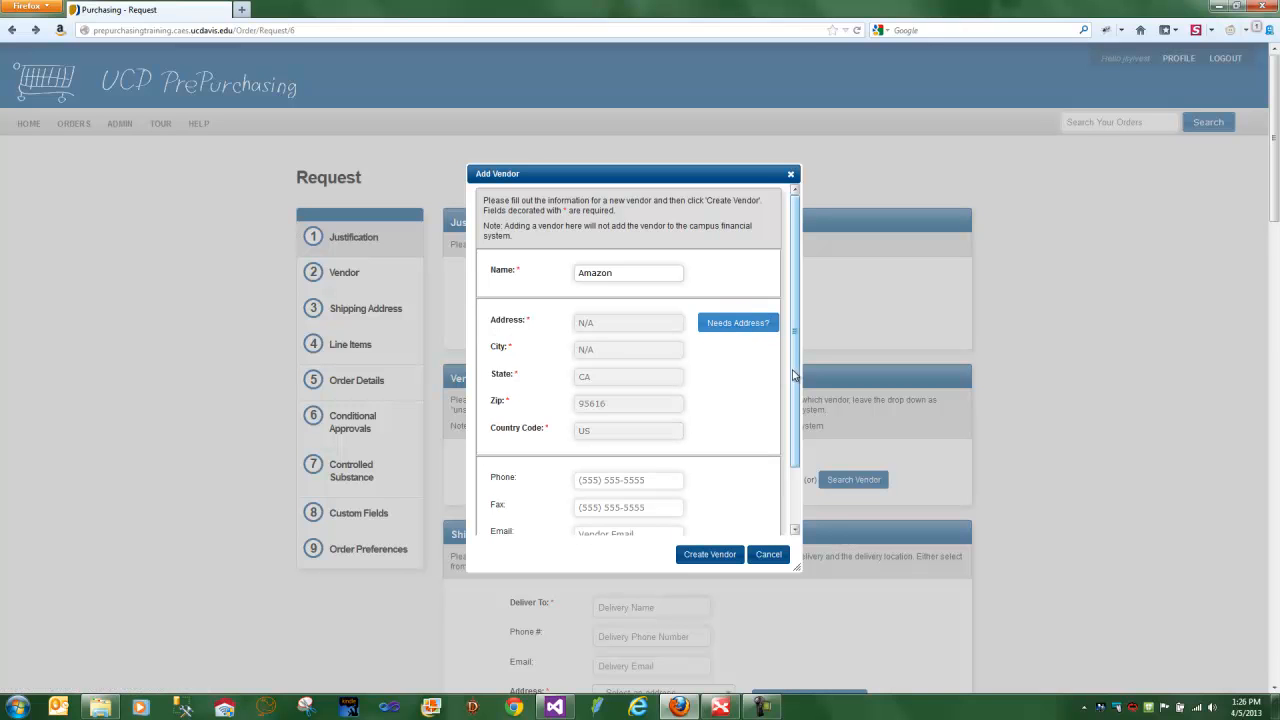
pyautogui.scroll(-2, 794, 374)
pyautogui.click(633, 491)
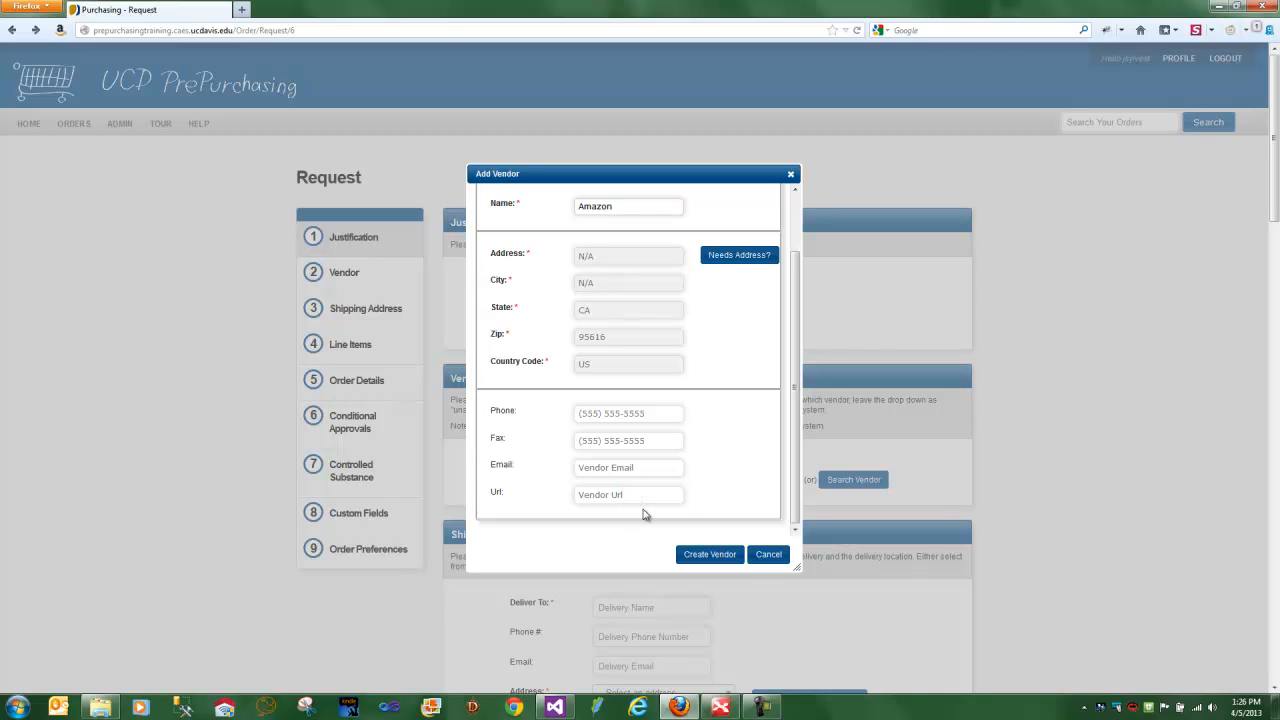
pyautogui.write('www.amazon.com')
pyautogui.click(706, 556)
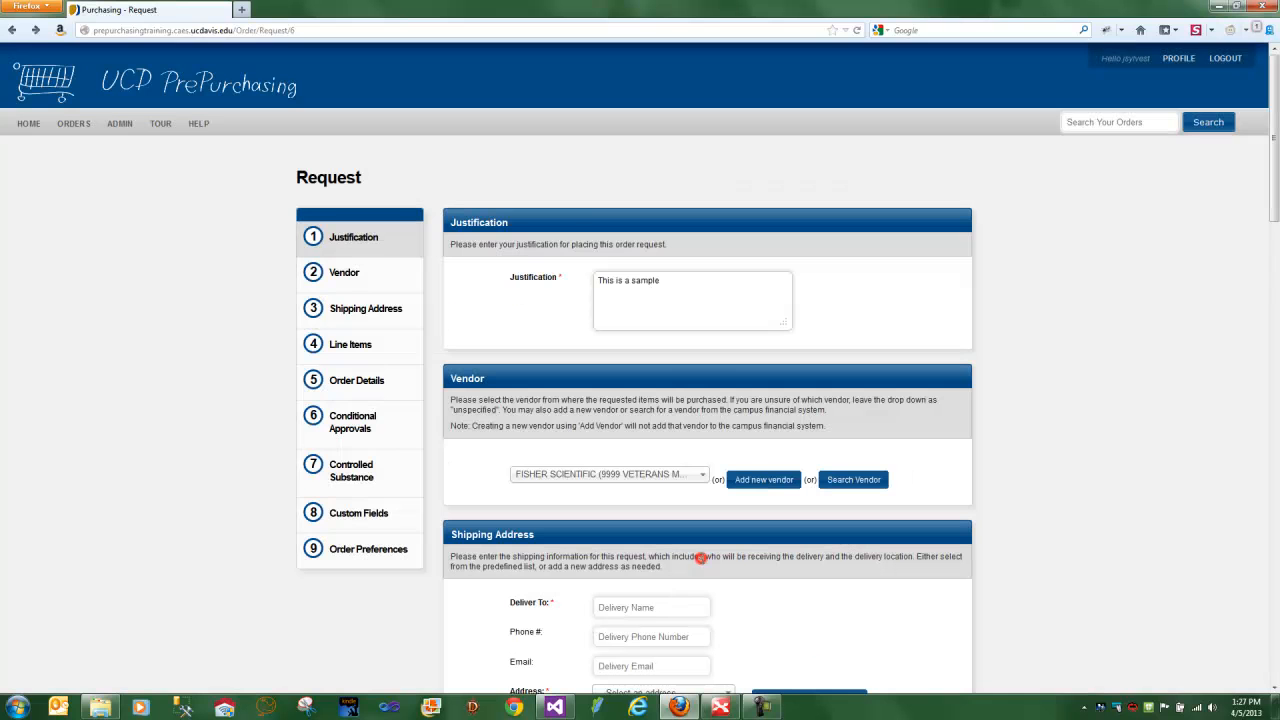
# - Switch the request's vendor to FISHER SCIENTIFIC and back to Amazon by searching for each name
pyautogui.click(588, 476)
pyautogui.write('fis')
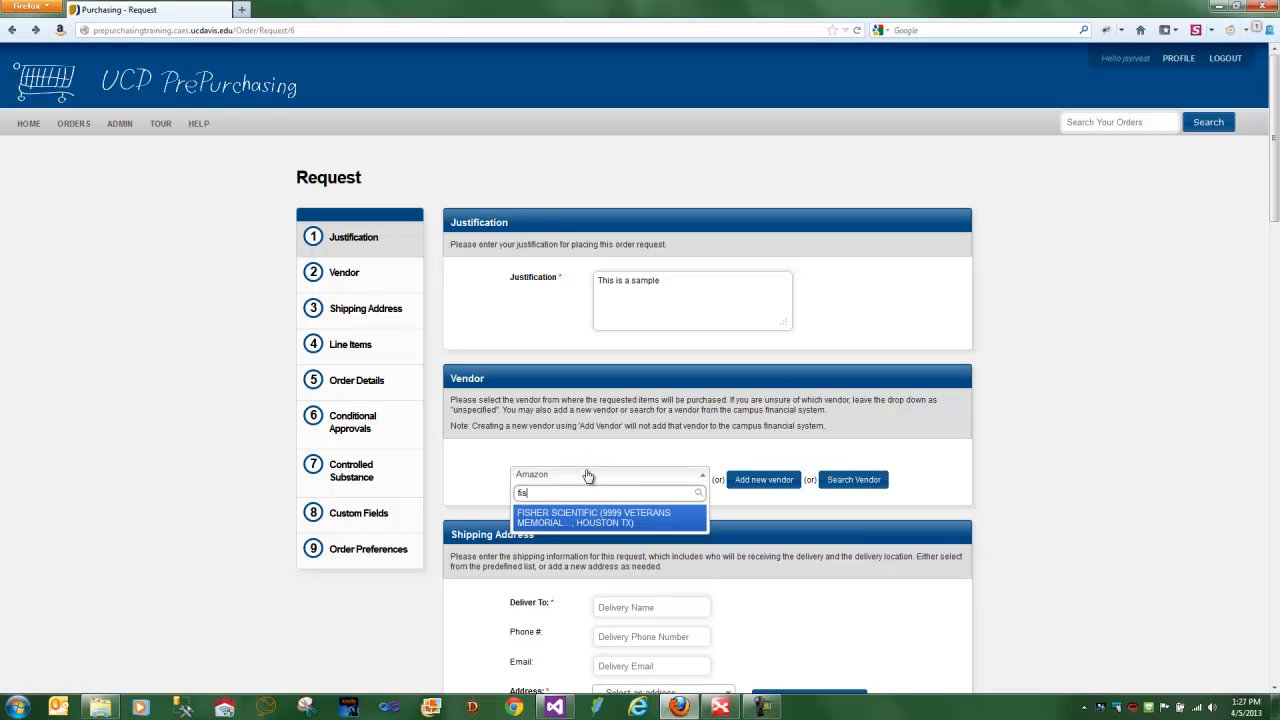
pyautogui.press('Return')
pyautogui.click(588, 476)
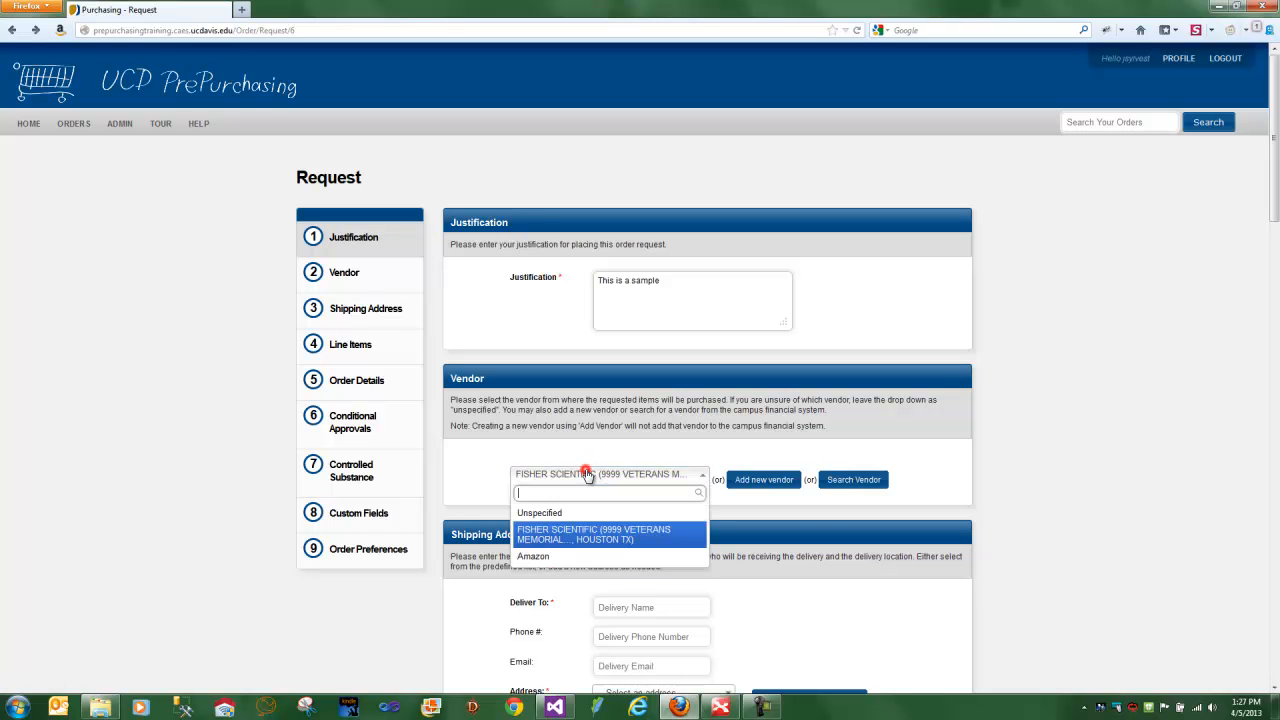
pyautogui.write('am')
pyautogui.press('Return')
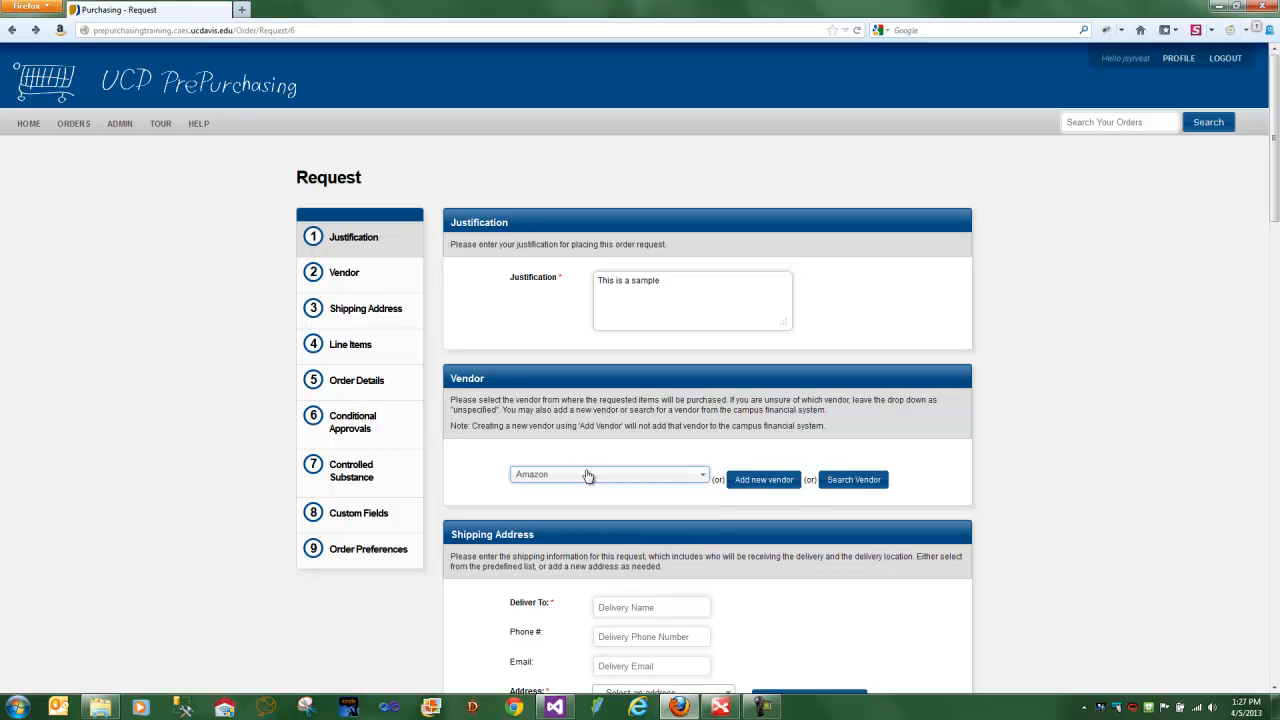
# - Enter the recipient's name for the delivery and choose the predefined Office shipping address
pyautogui.scroll(-5, 628, 451)
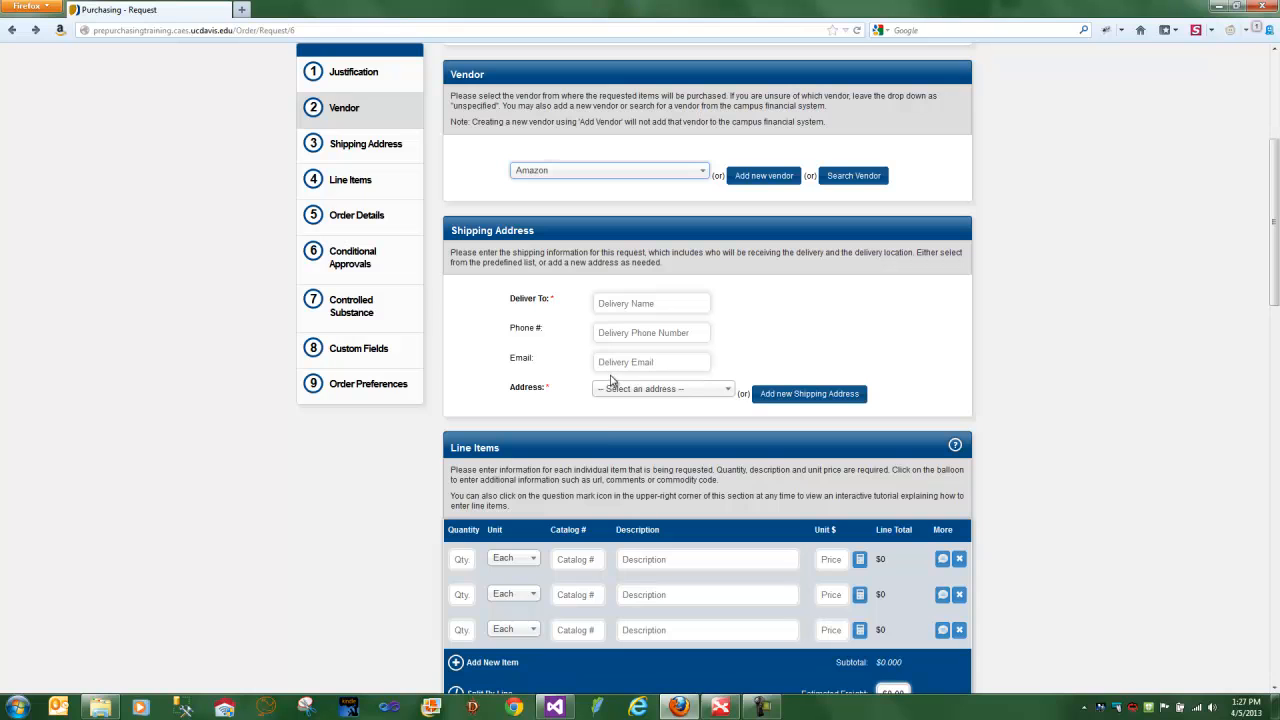
pyautogui.click(606, 307)
pyautogui.write('Jason')
pyautogui.press('Tab')
pyautogui.press('Tab')
pyautogui.press('Tab')
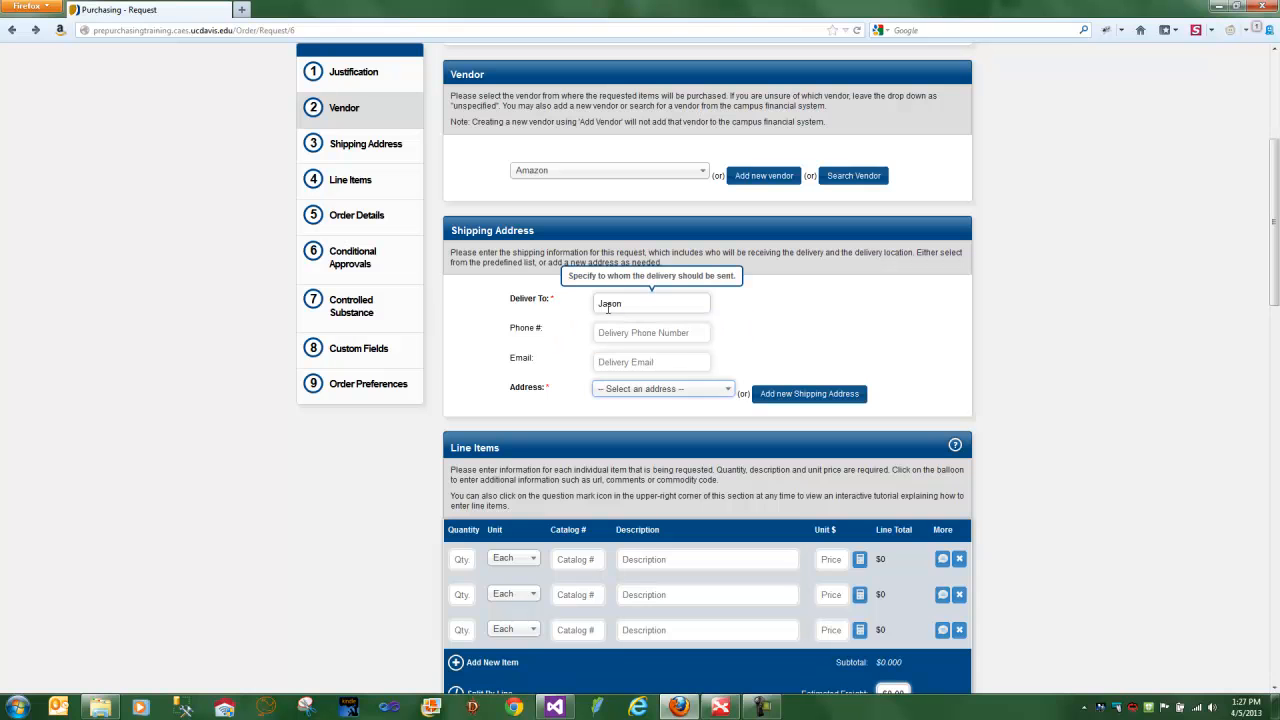
pyautogui.click(624, 390)
pyautogui.click(629, 443)
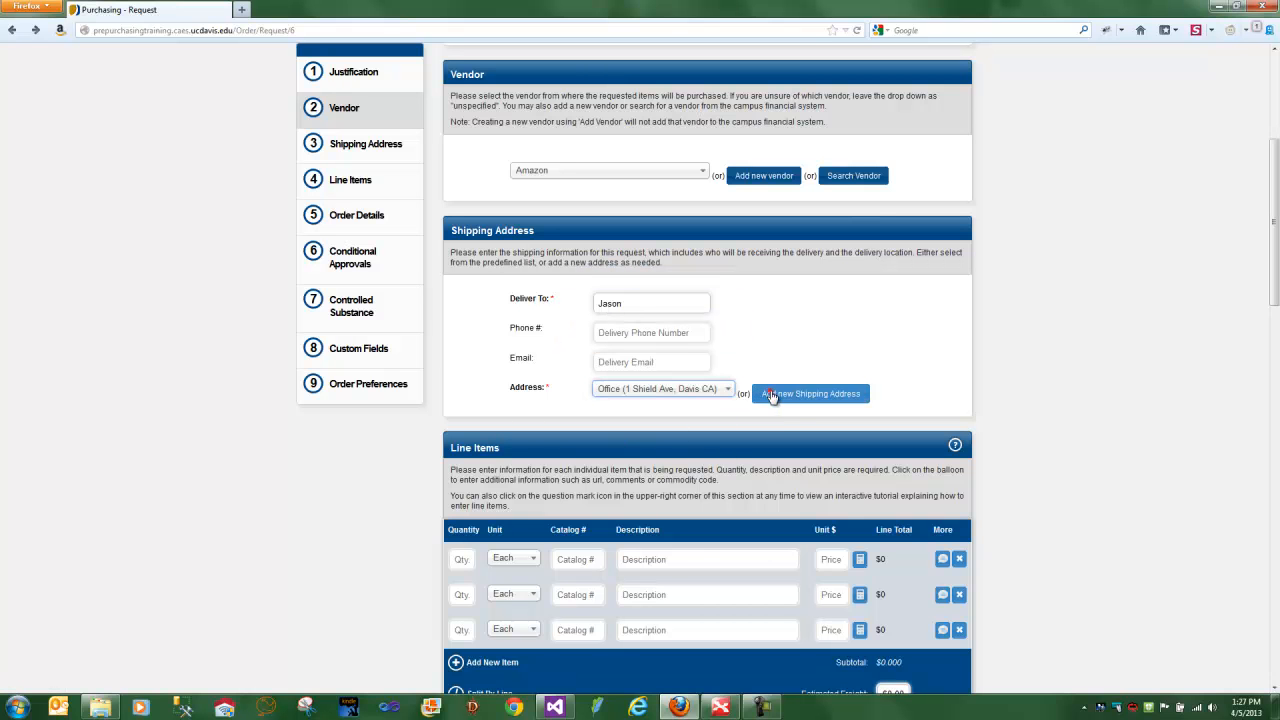
# - View the form for adding a new shipping address and close it without creating one
pyautogui.click(768, 395)
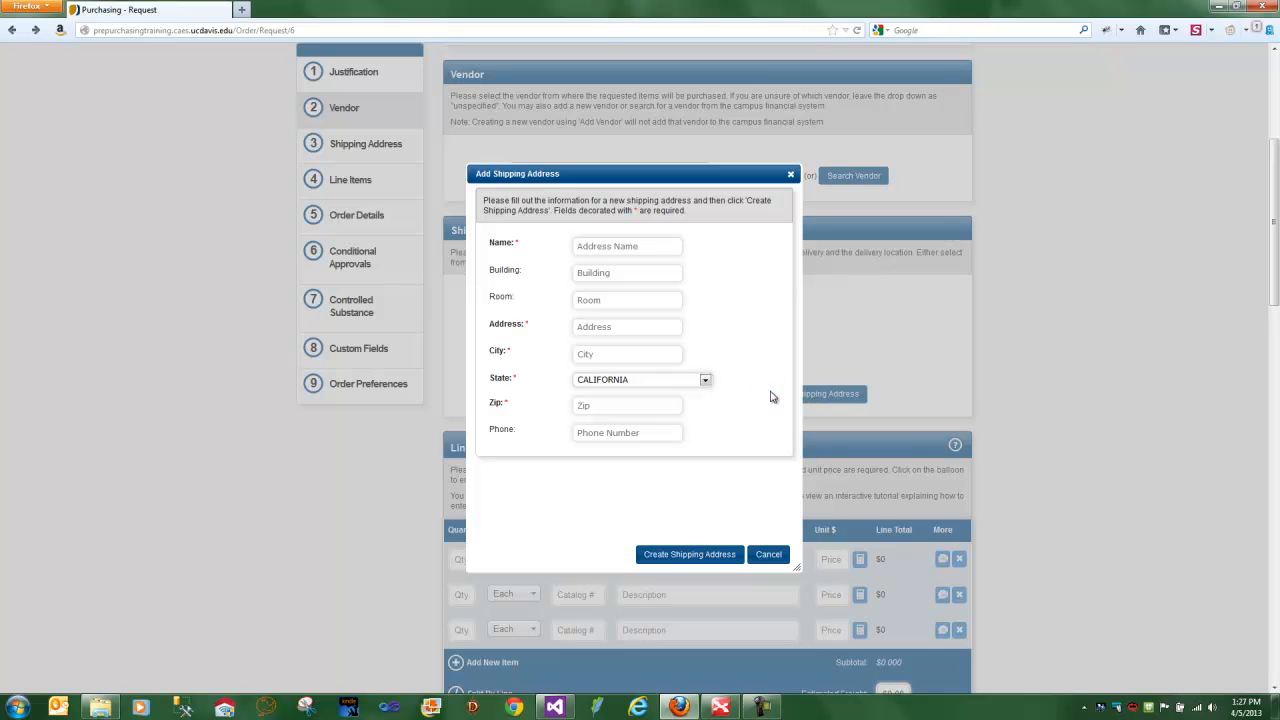
pyautogui.click(783, 555)
# - Fill in the first line item with quantity 1, description Pizza and a unit price of 12.99
pyautogui.scroll(-2, 852, 418)
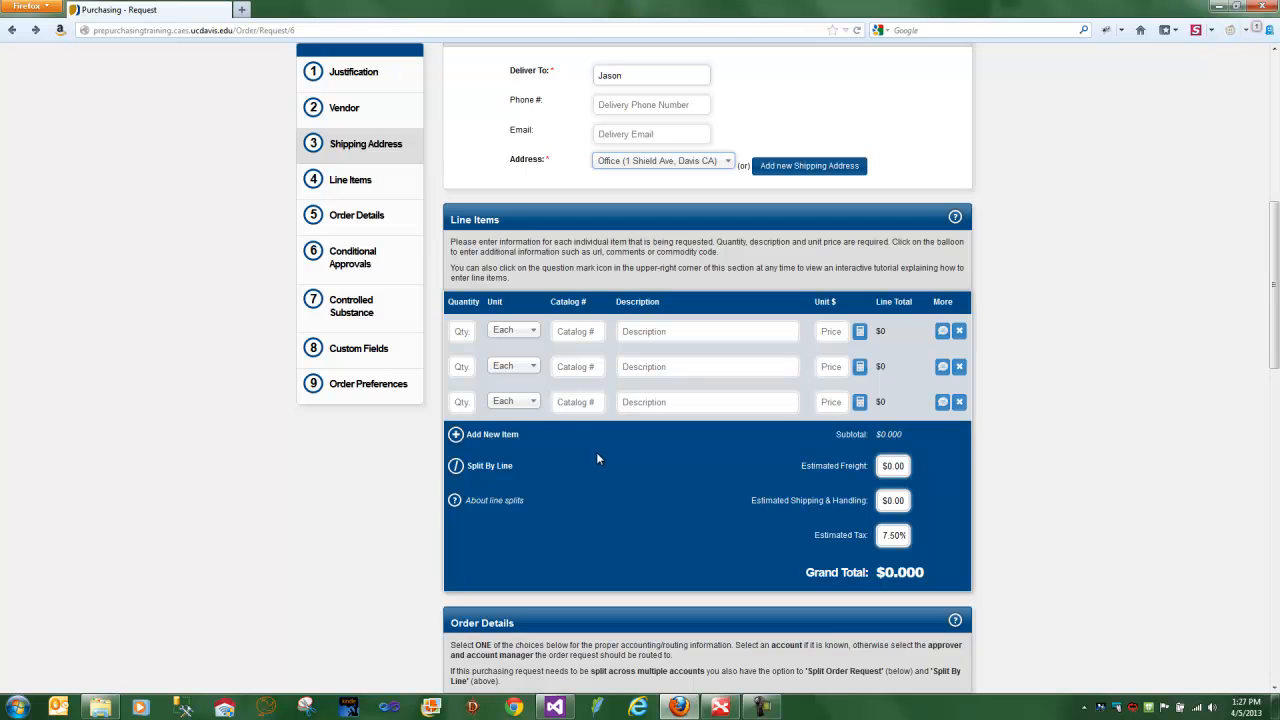
pyautogui.click(467, 332)
pyautogui.write('q1')
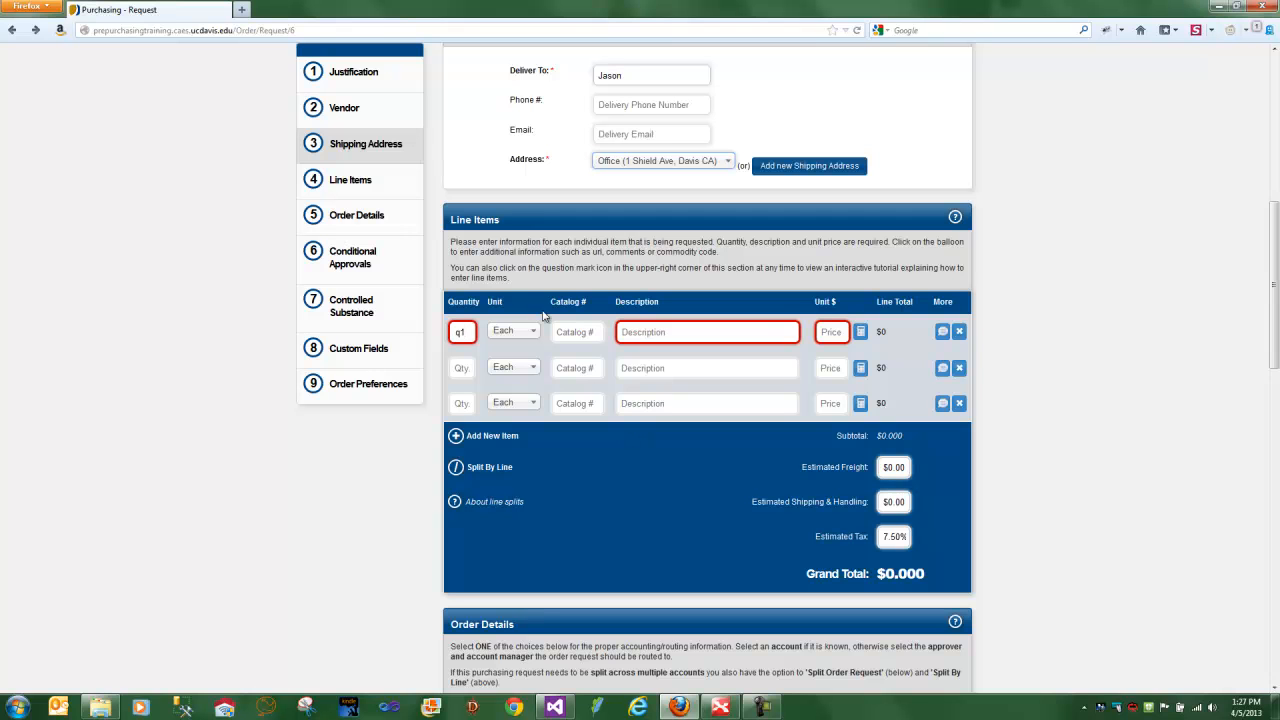
pyautogui.press('BackSpace')
pyautogui.press('BackSpace')
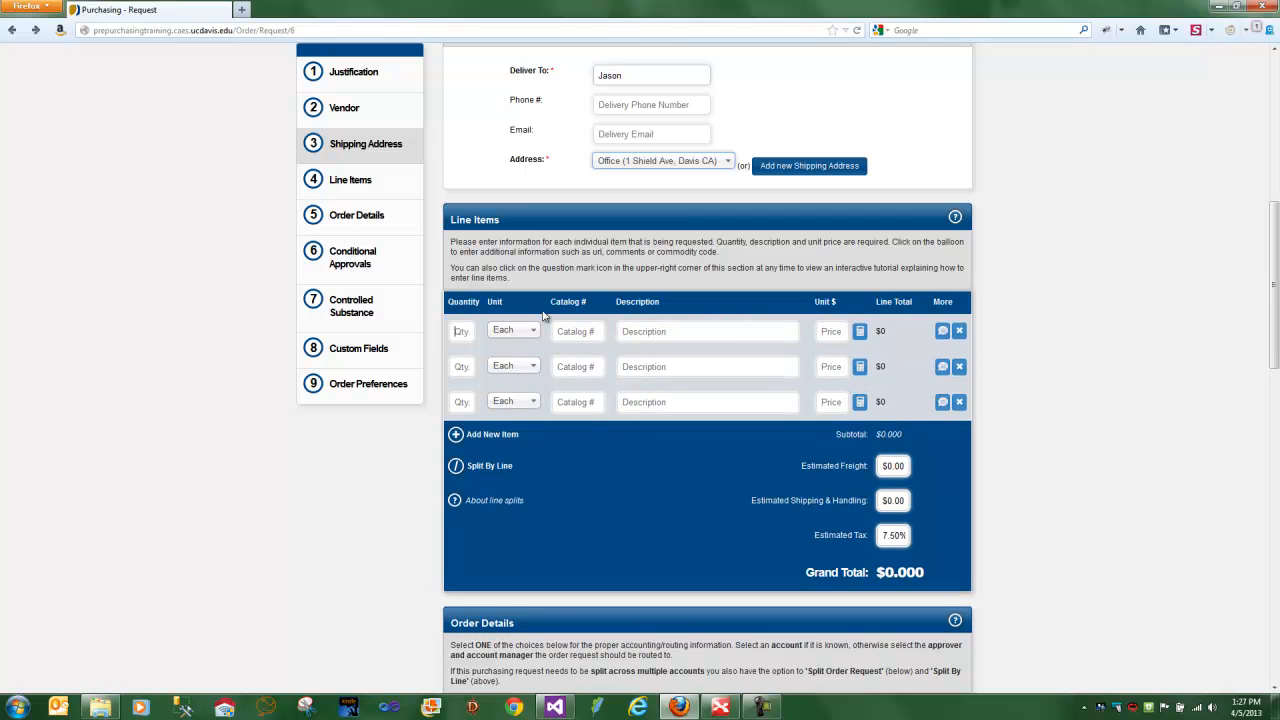
pyautogui.write('1')
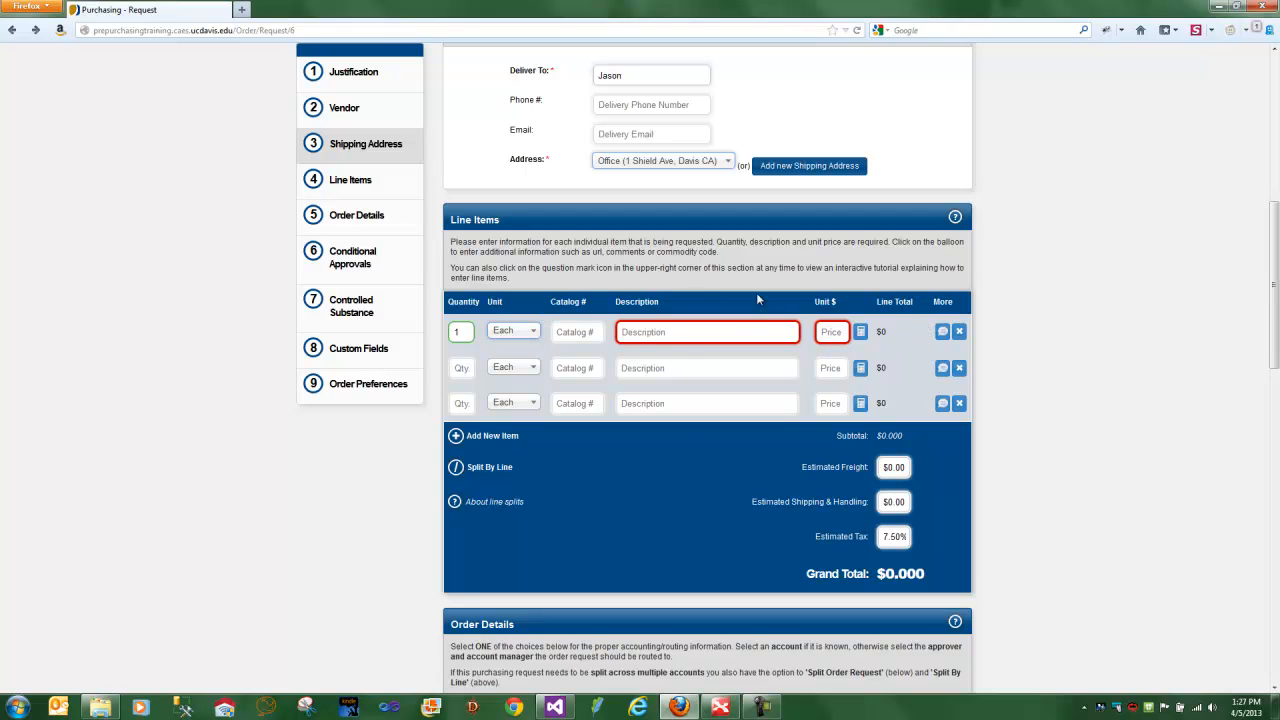
pyautogui.click(681, 336)
pyautogui.write('Piz')
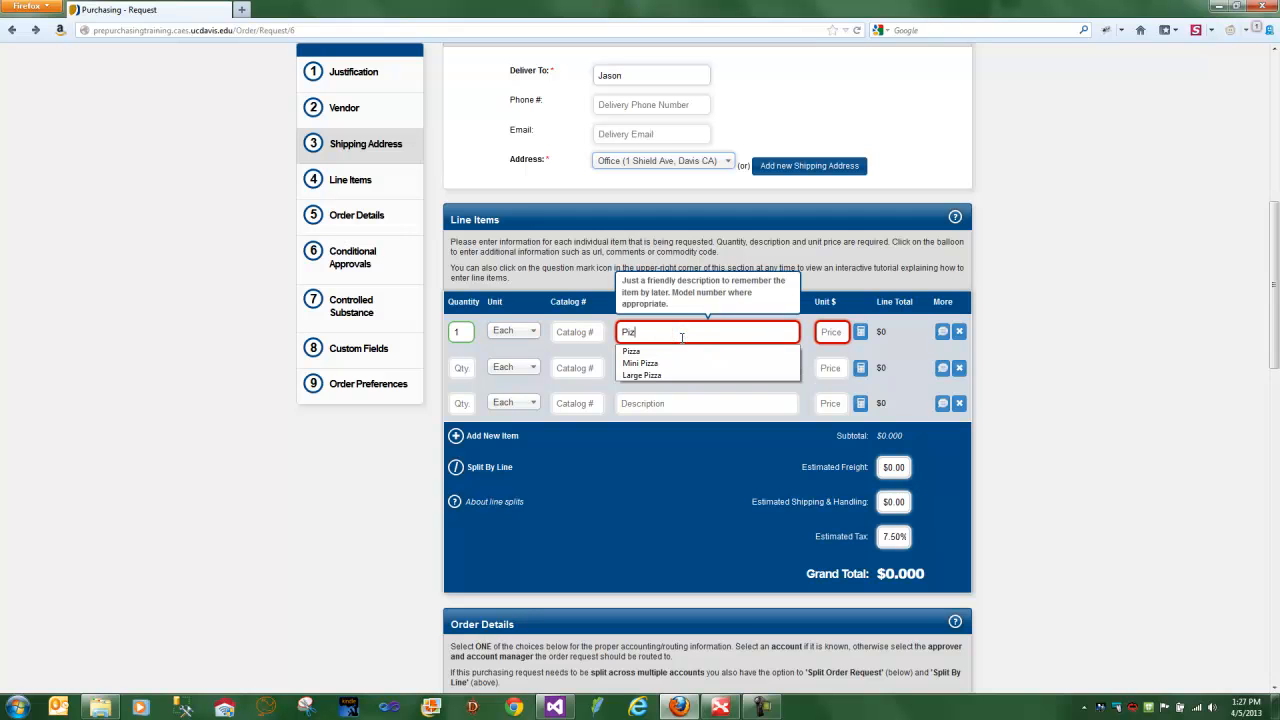
pyautogui.write('za')
pyautogui.click(826, 332)
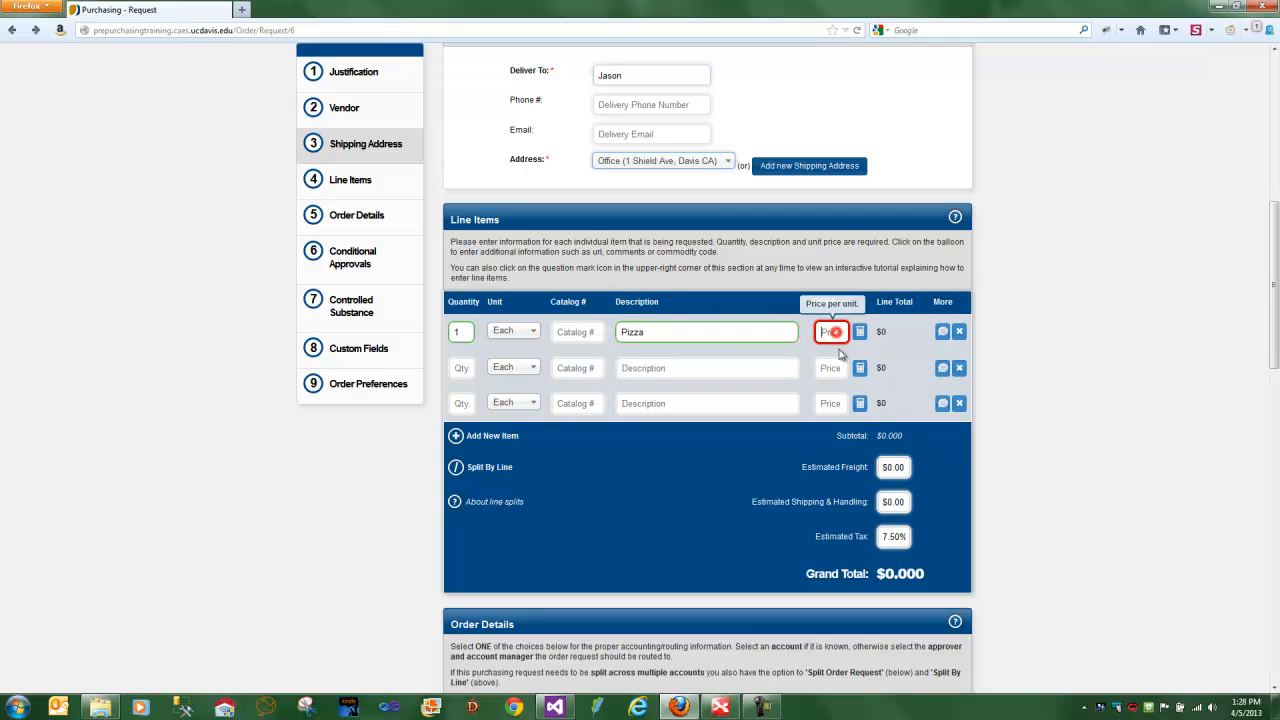
pyautogui.write('12.99')
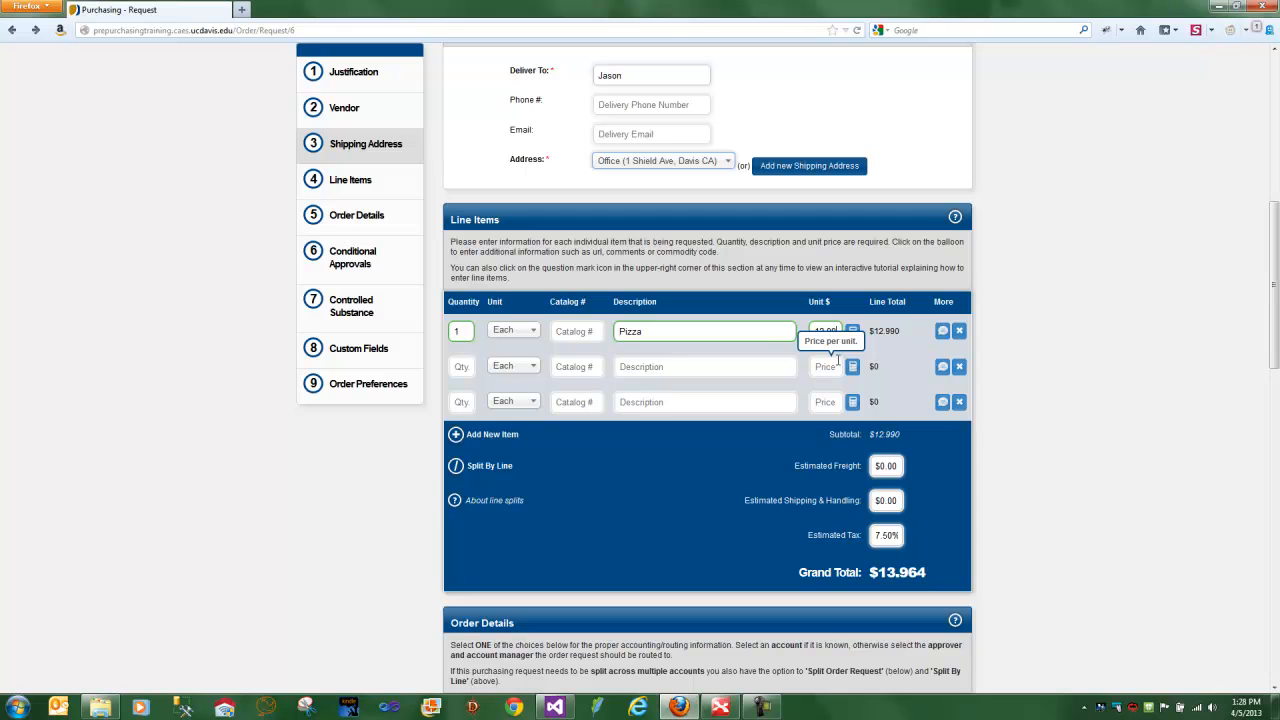
# - Open the additional details of the Pizza line item and add the note "Just Cheese"
pyautogui.click(942, 331)
pyautogui.click(626, 418)
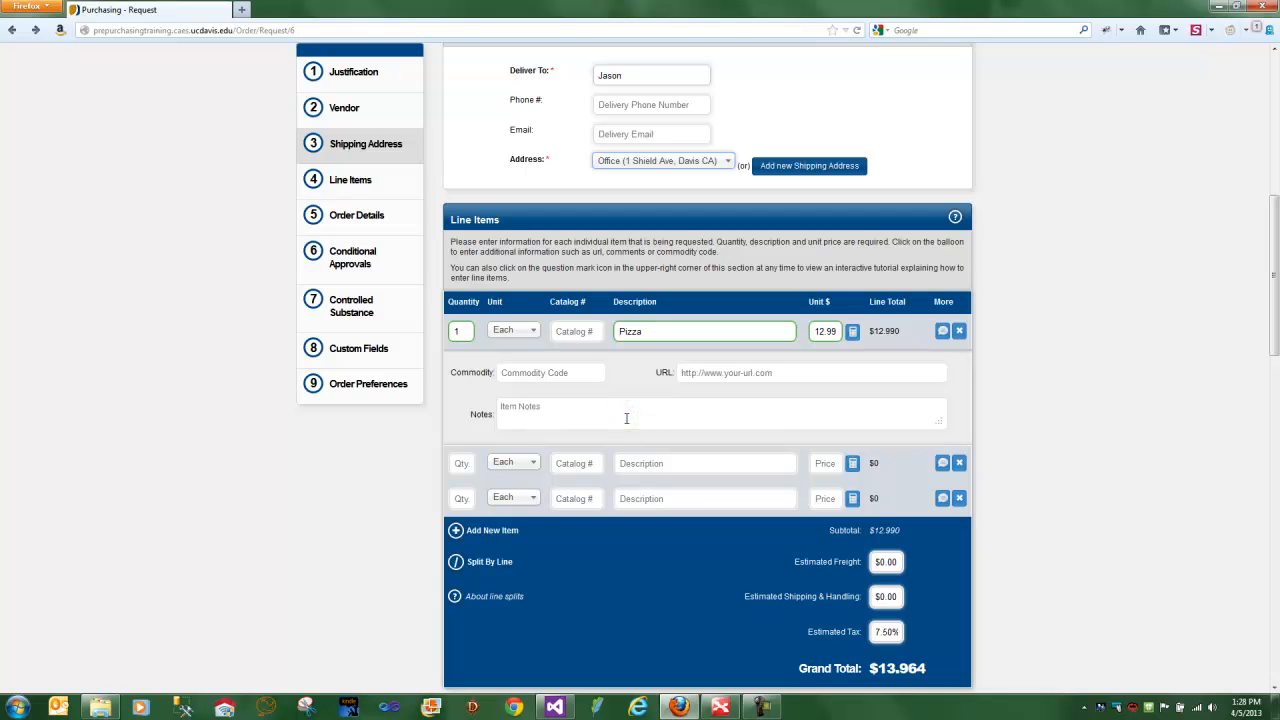
pyautogui.write('Just Cheese')
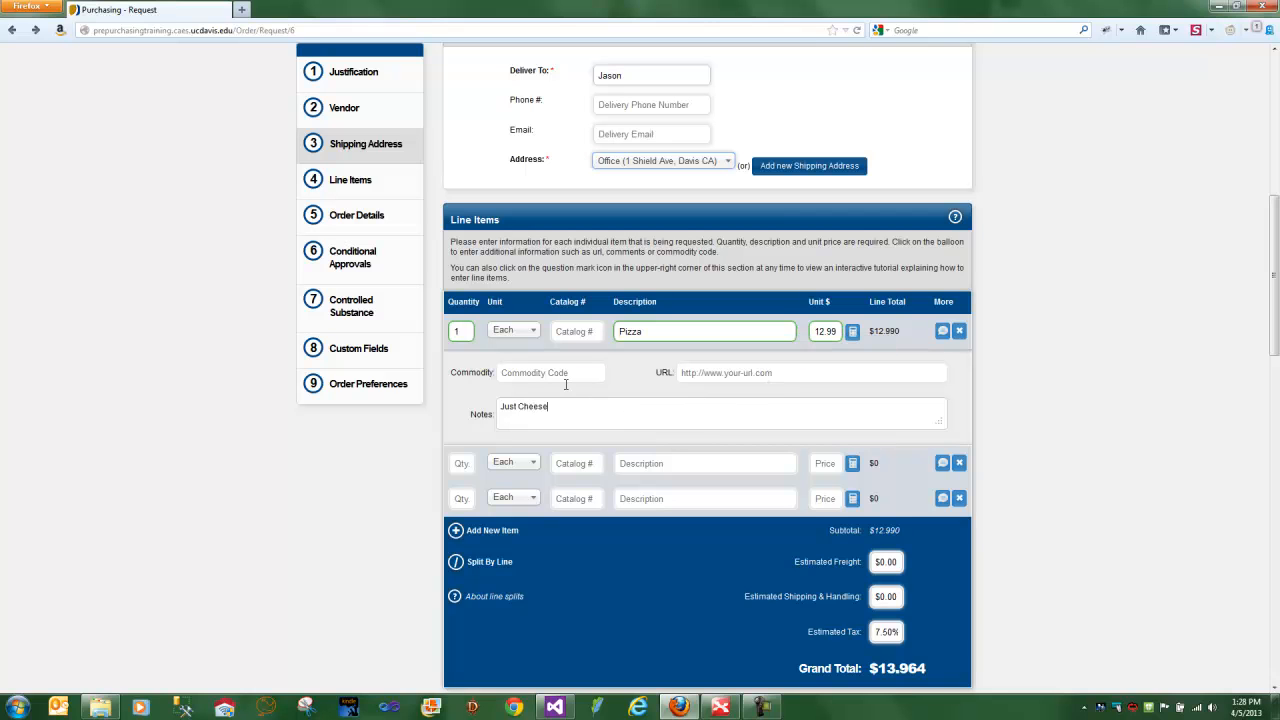
# - Search the Pizza item's commodity codes for "body", choose camera part code H3271, and clear the code again
pyautogui.write('body')
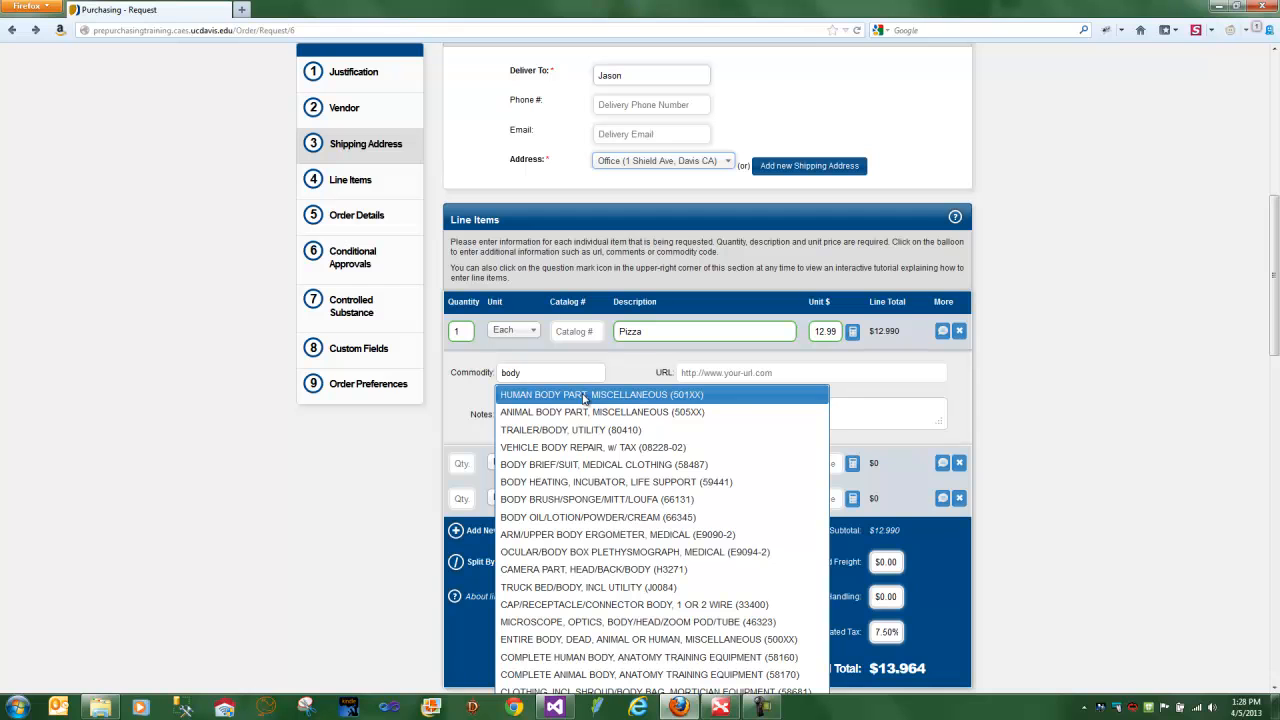
pyautogui.click(577, 568)
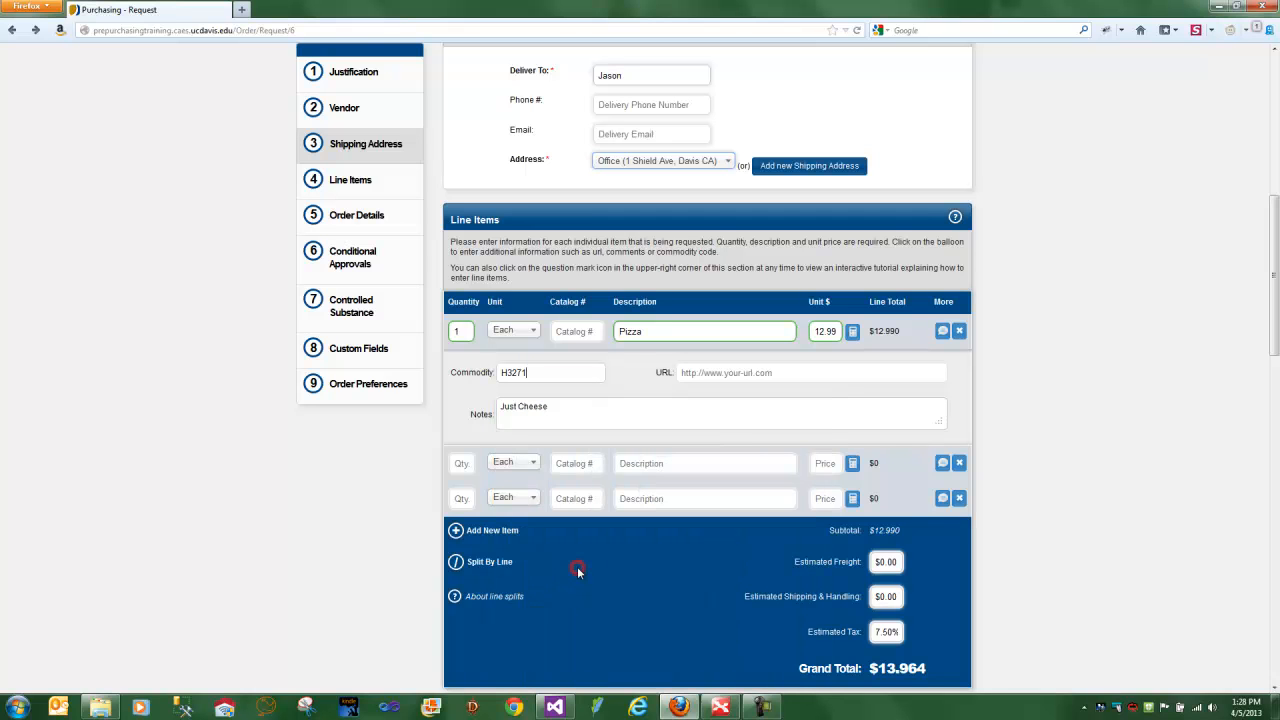
pyautogui.doubleClick(563, 370)
pyautogui.press('BackSpace')
# - View the list of accounts offered in the Order Details section and close it without choosing one
pyautogui.scroll(-1, 803, 405)
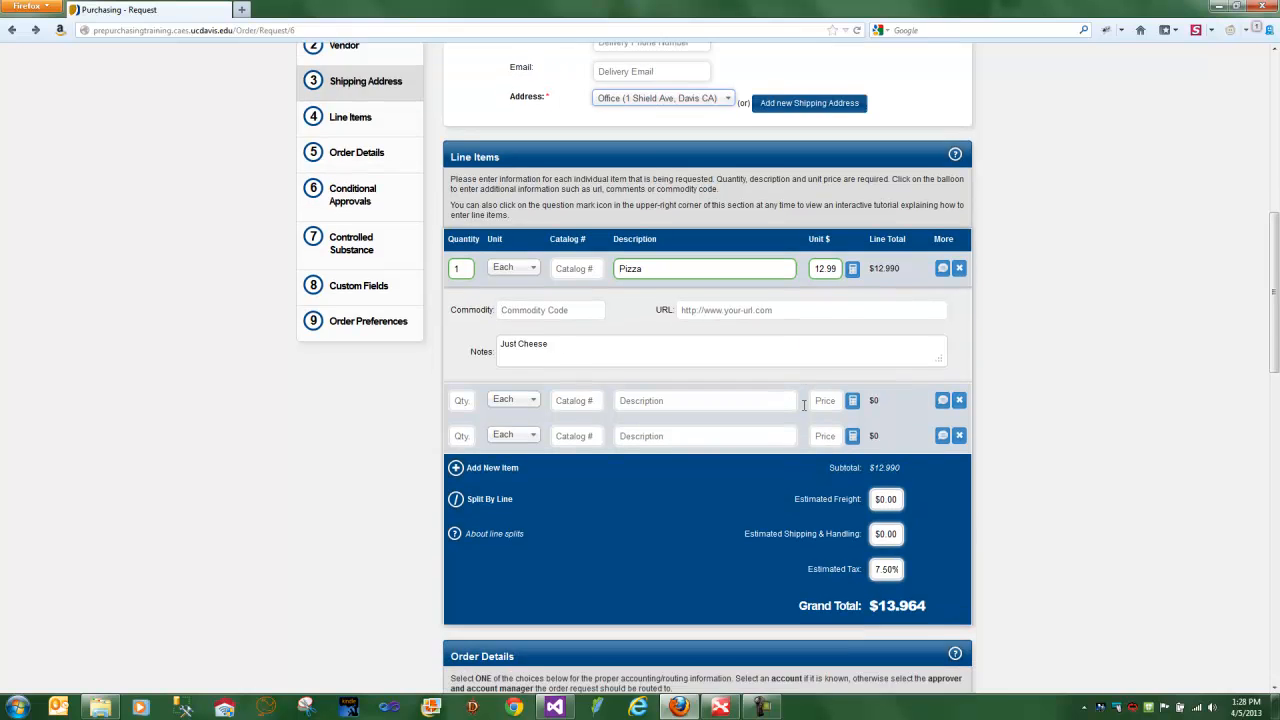
pyautogui.scroll(-5, 803, 405)
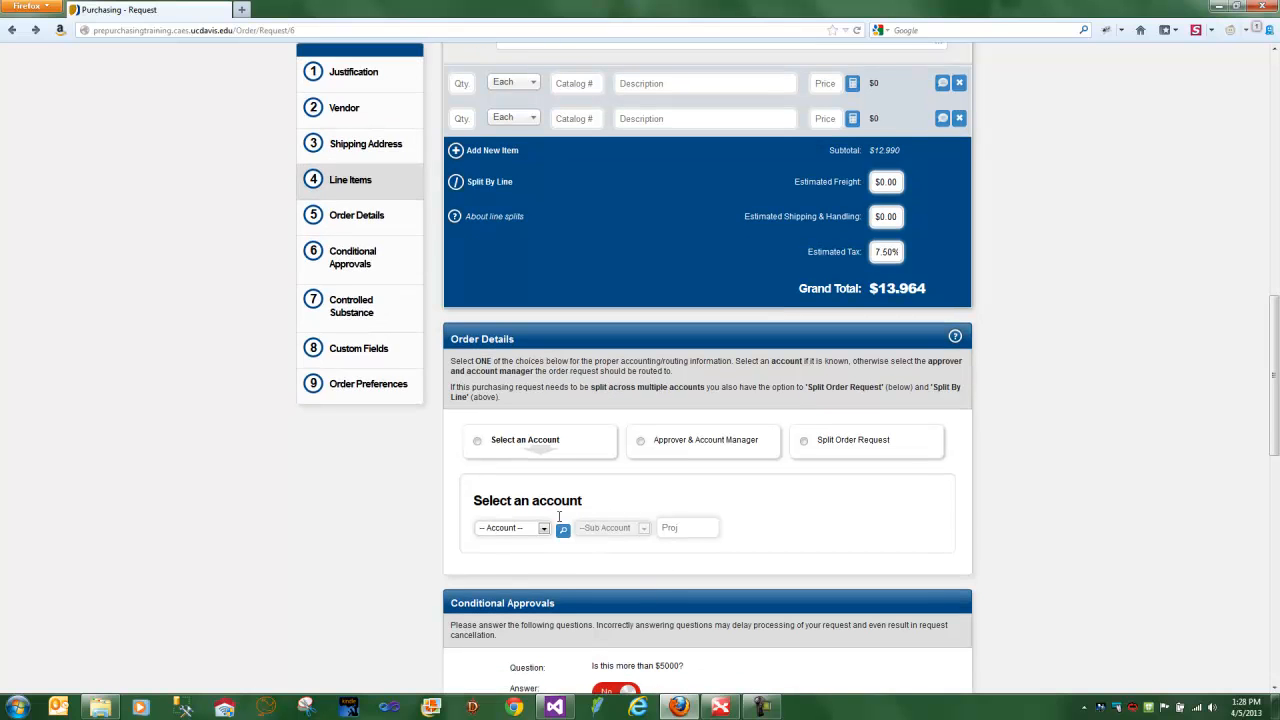
pyautogui.scroll(1, 527, 460)
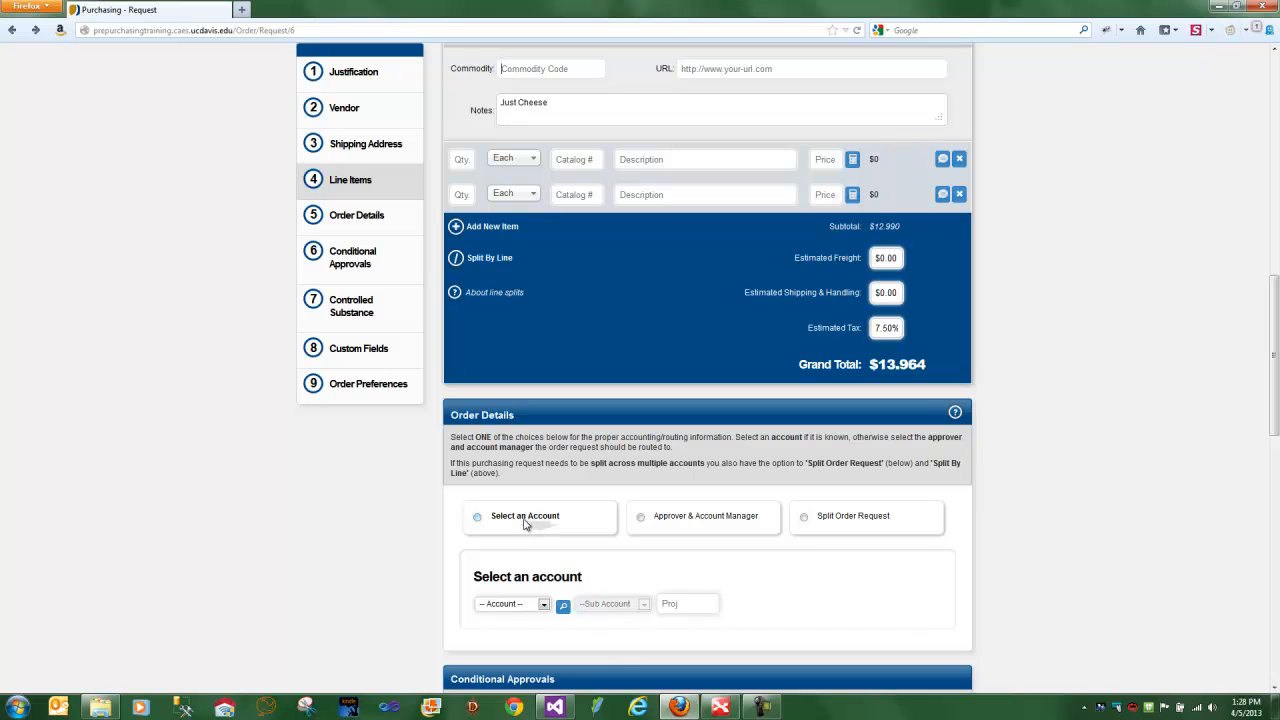
pyautogui.click(543, 604)
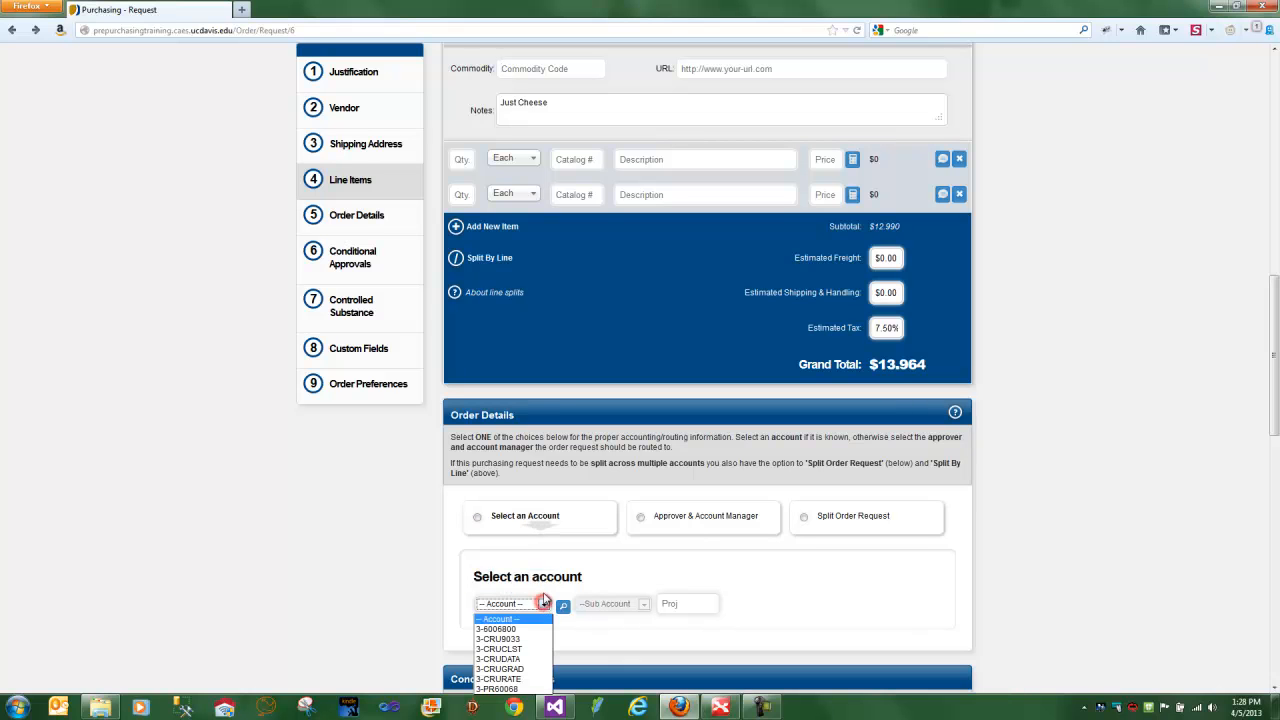
pyautogui.click(697, 527)
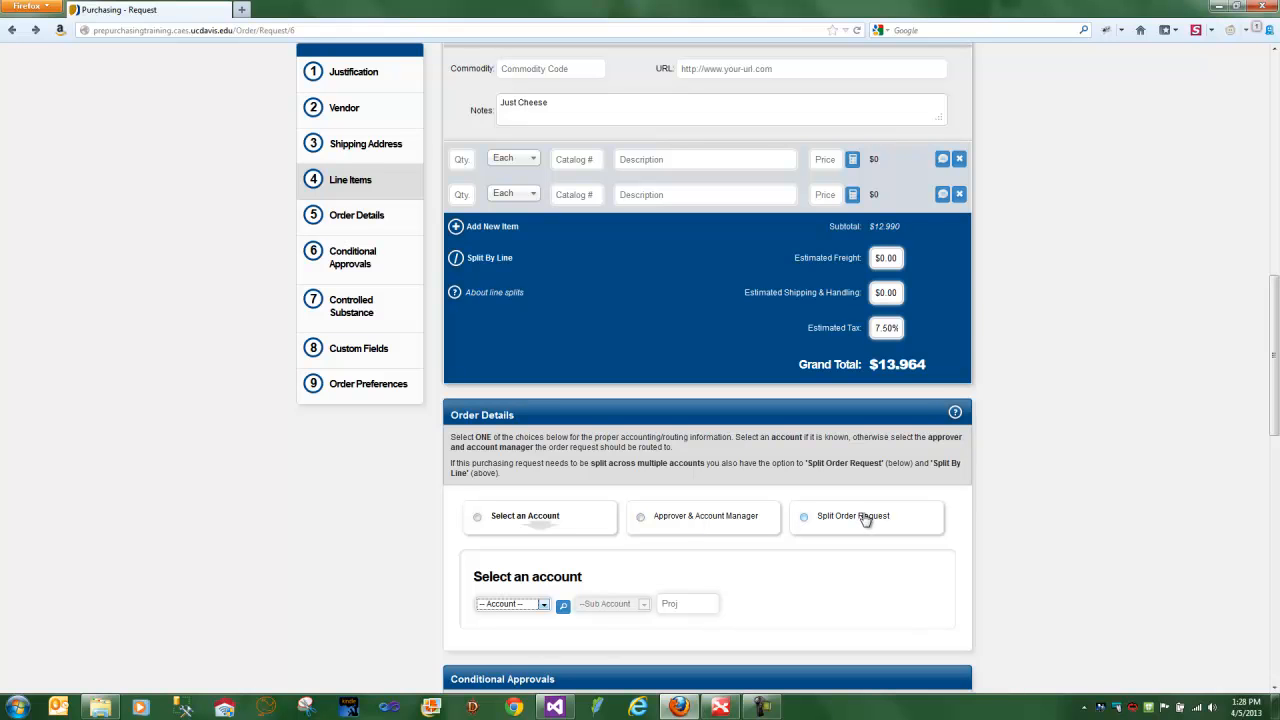
# - Route the order by approver and account manager, choosing the same named person for both roles
pyautogui.scroll(-3, 865, 520)
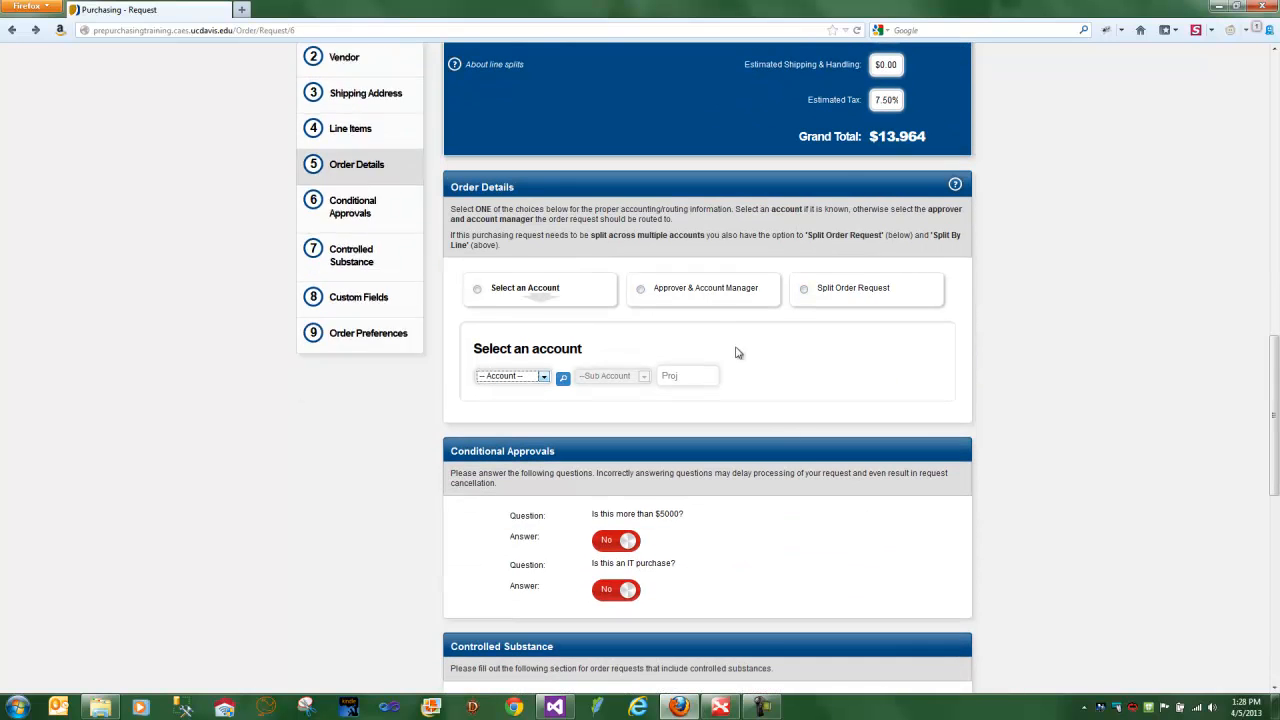
pyautogui.click(690, 287)
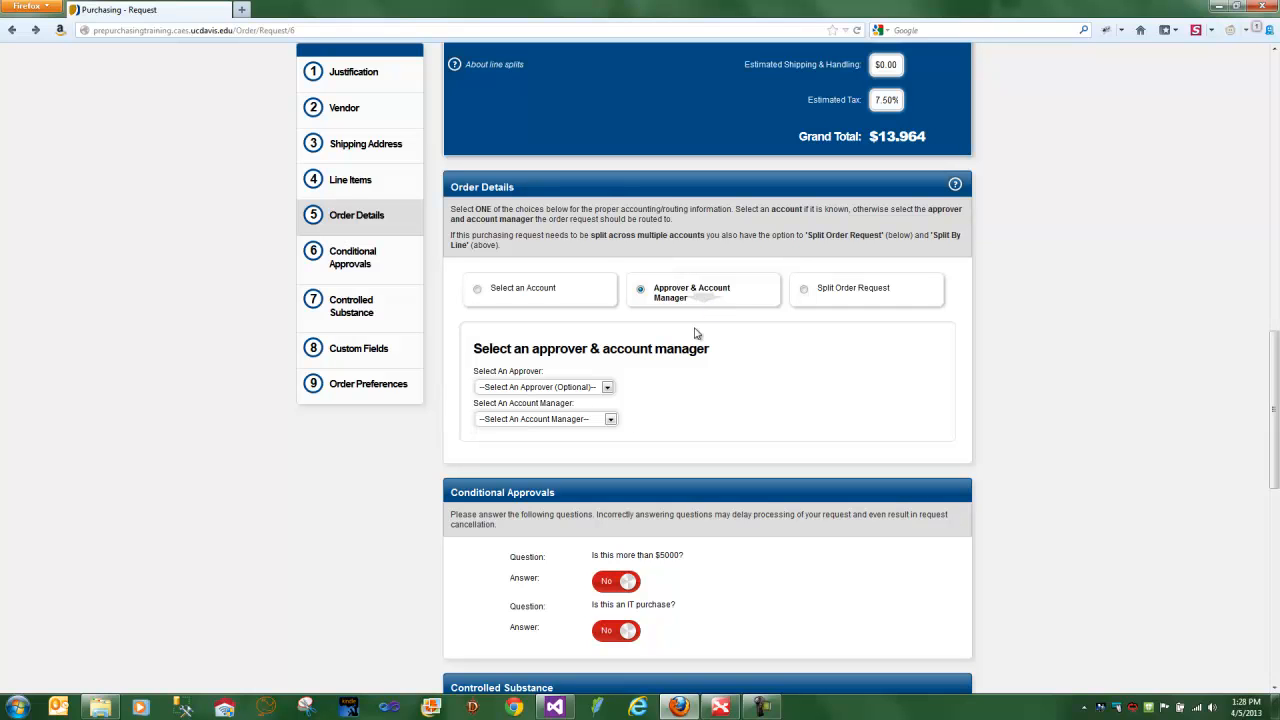
pyautogui.click(608, 388)
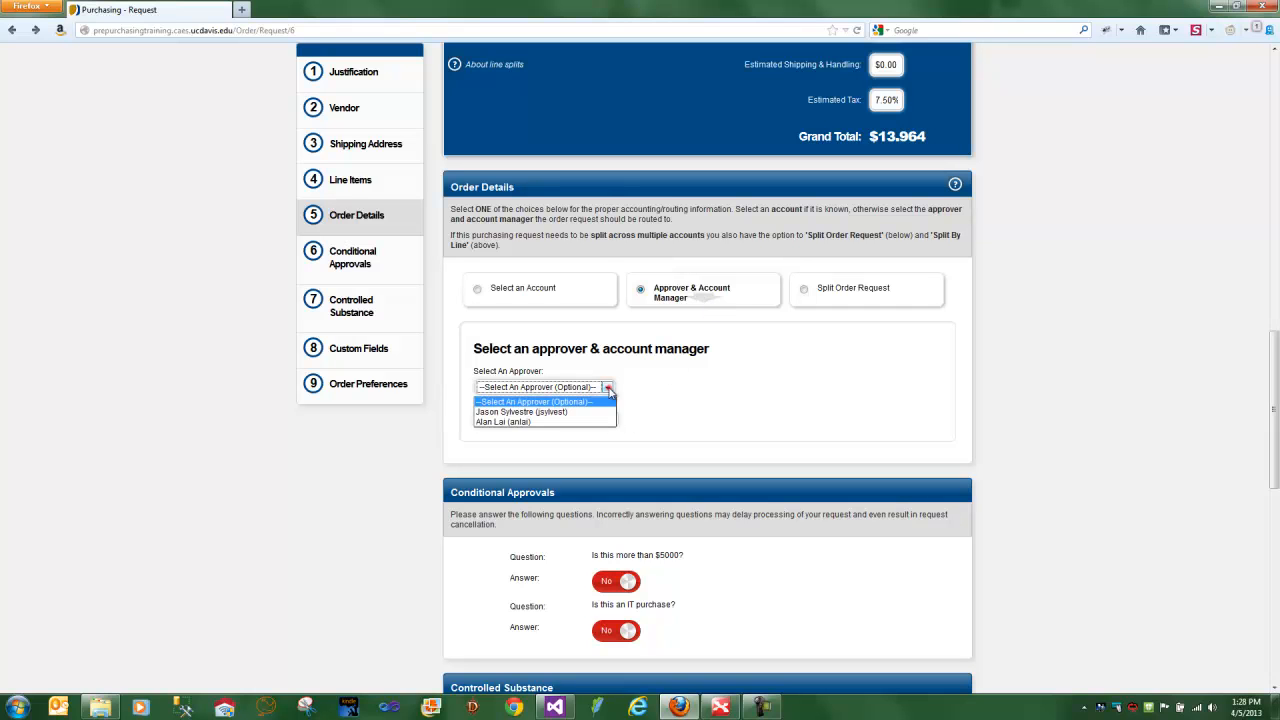
pyautogui.click(562, 413)
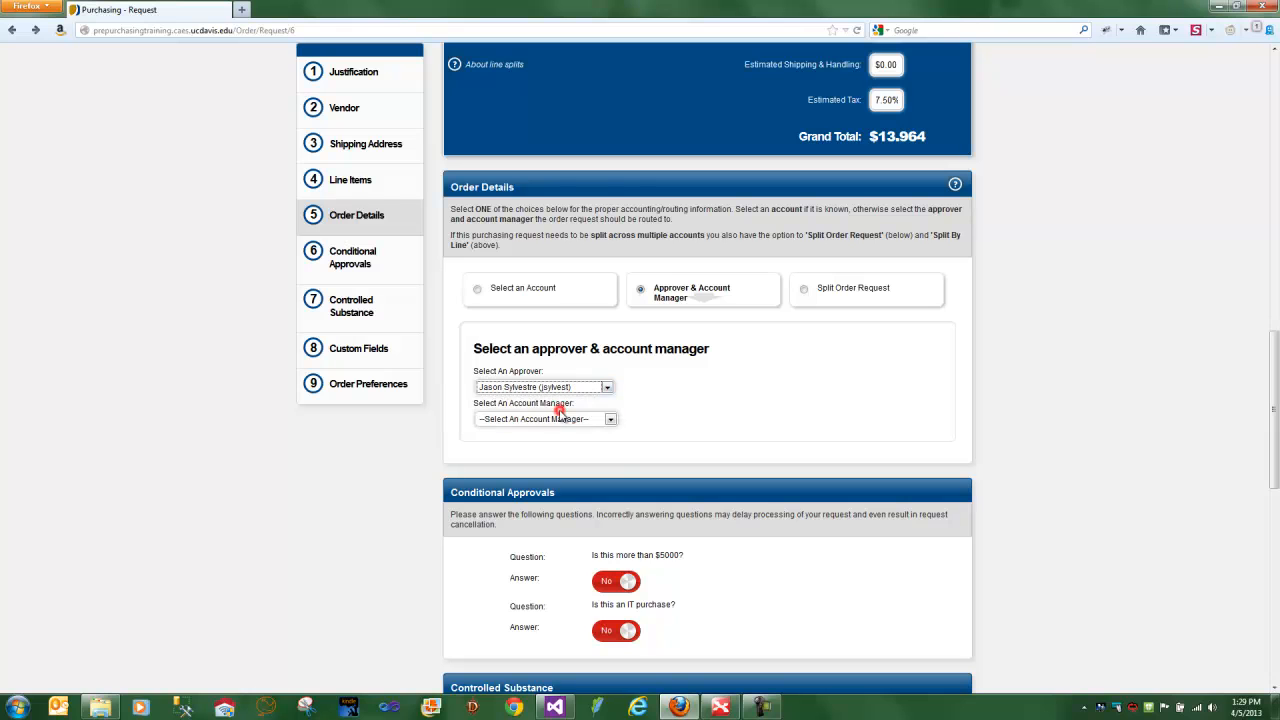
pyautogui.click(609, 419)
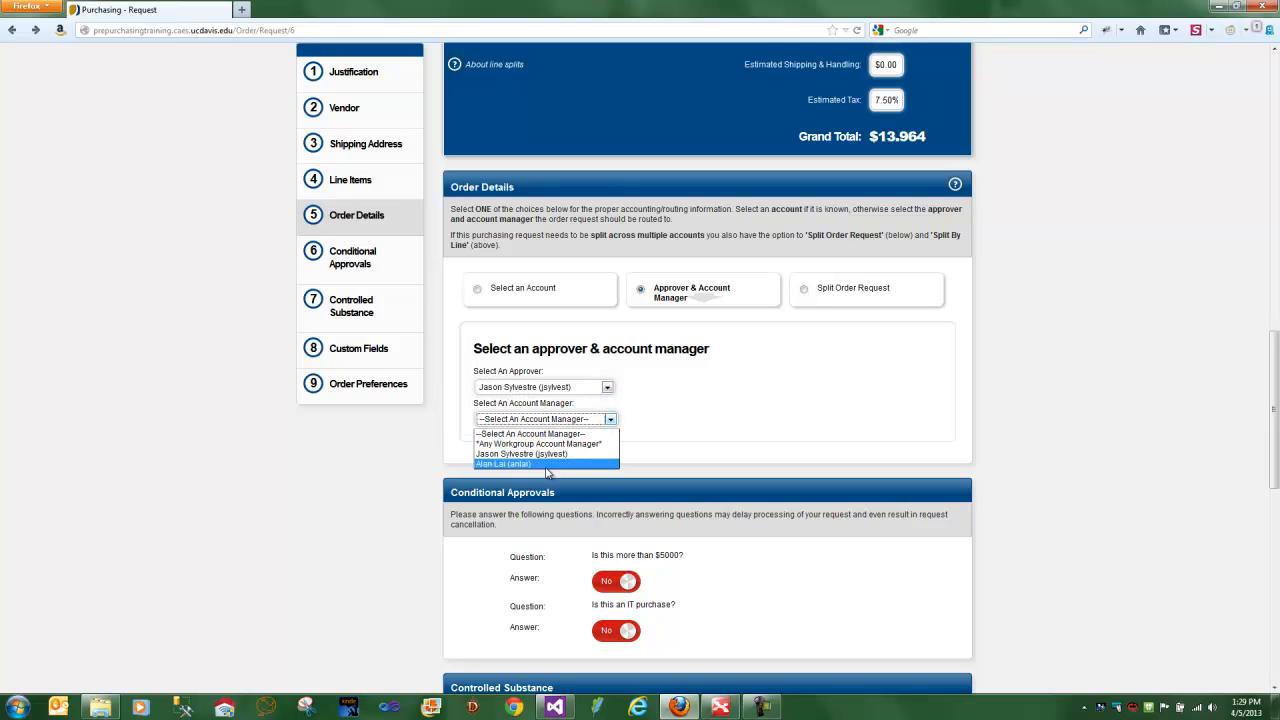
pyautogui.click(545, 453)
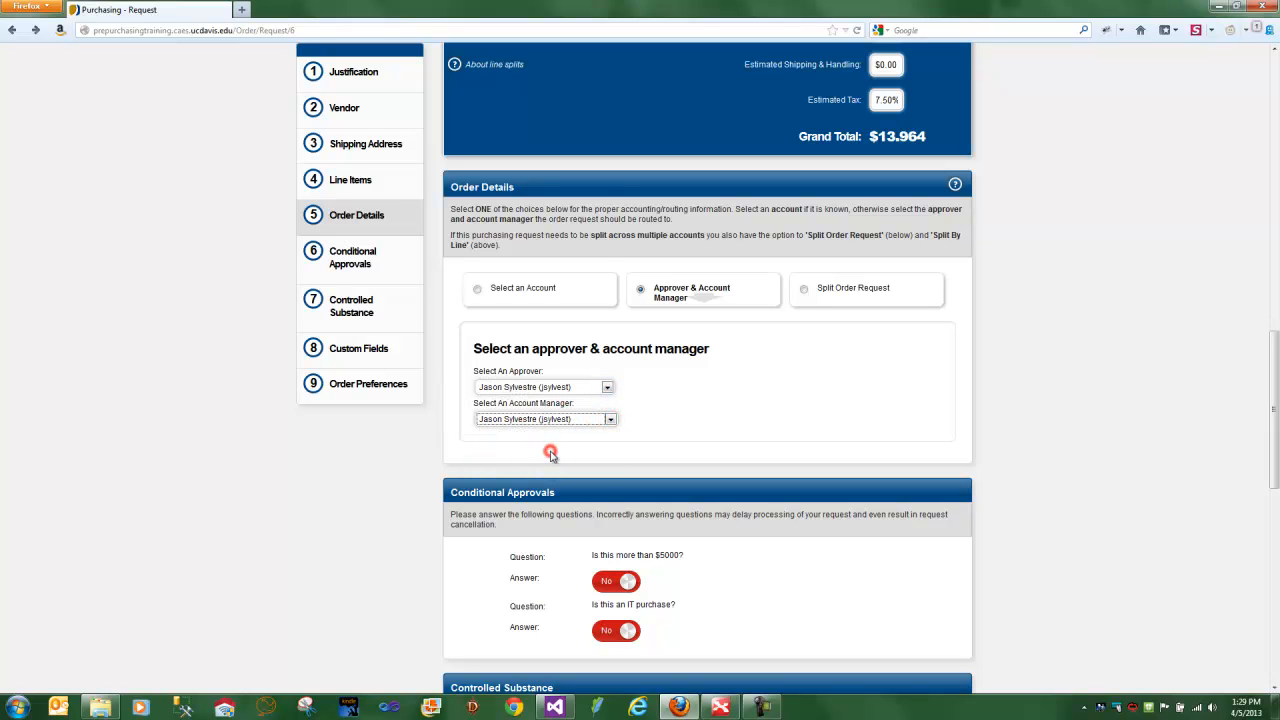
# - Switch the order routing to a specific account and choose 3-CRUCLST
pyautogui.click(526, 288)
pyautogui.click(540, 385)
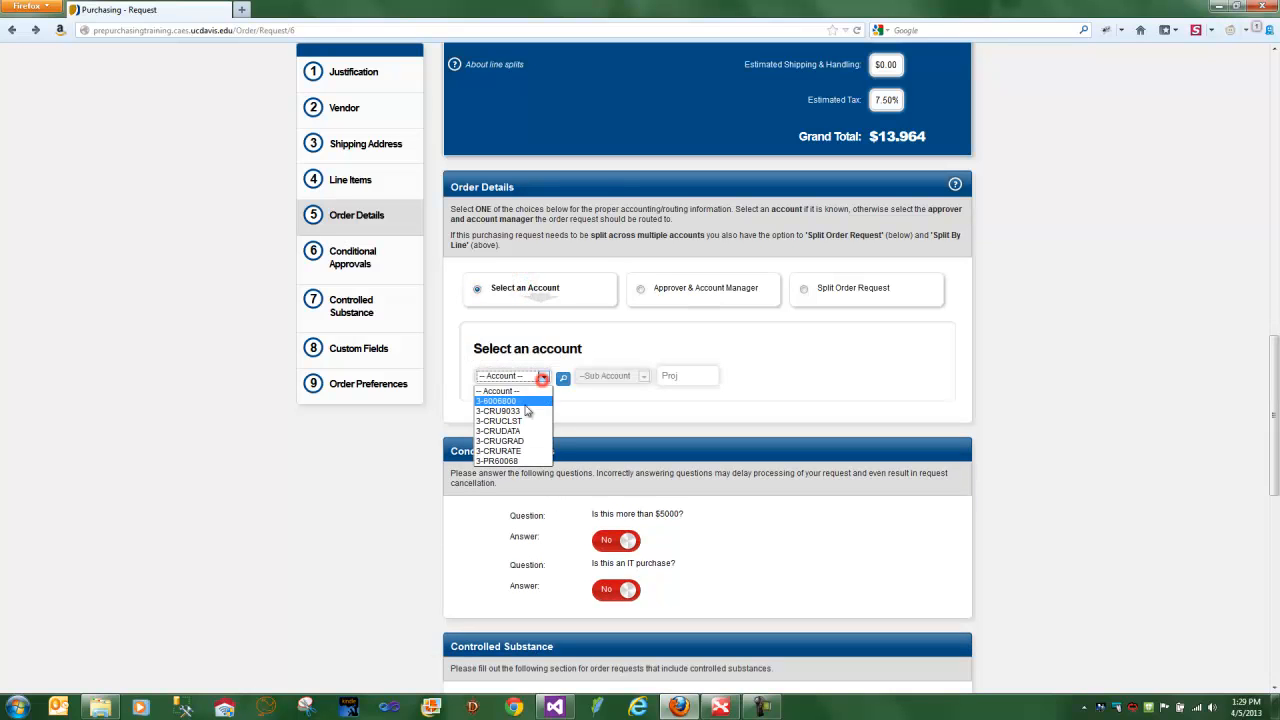
pyautogui.click(520, 421)
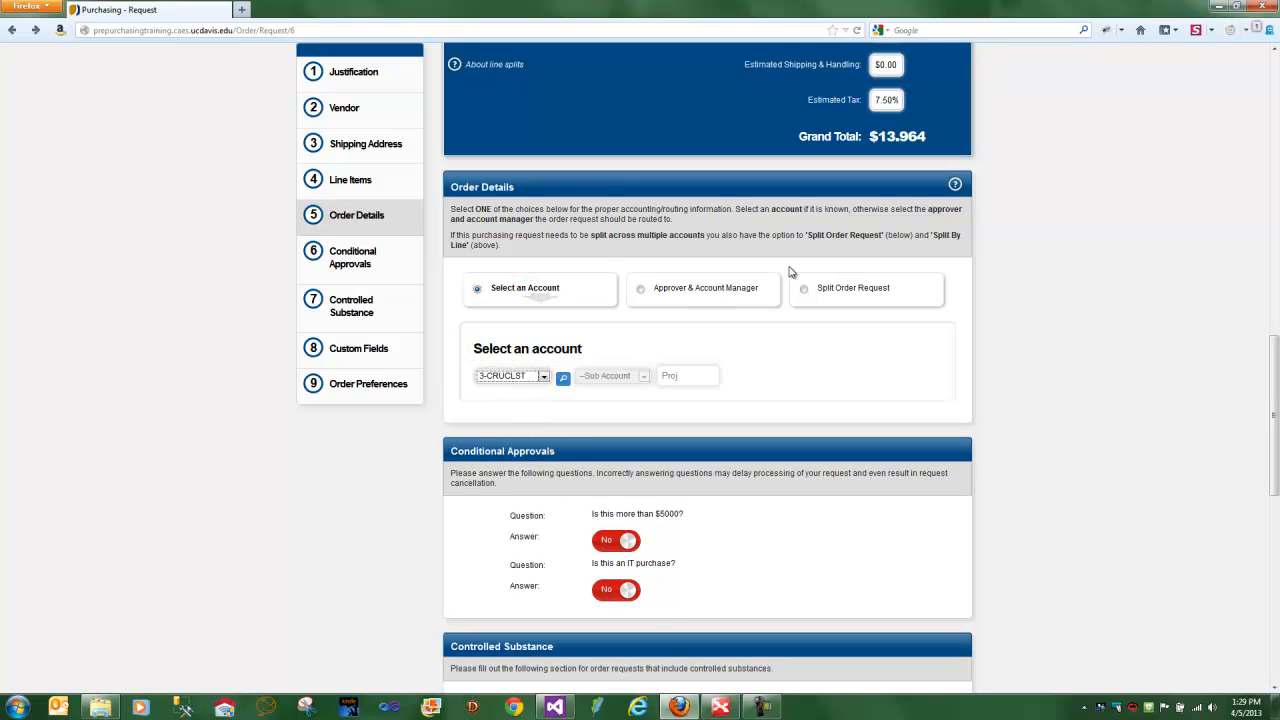
# - Route the order by approver and account manager, leaving the approver unselected and choosing "Any Workgroup Account Manager"
pyautogui.click(724, 291)
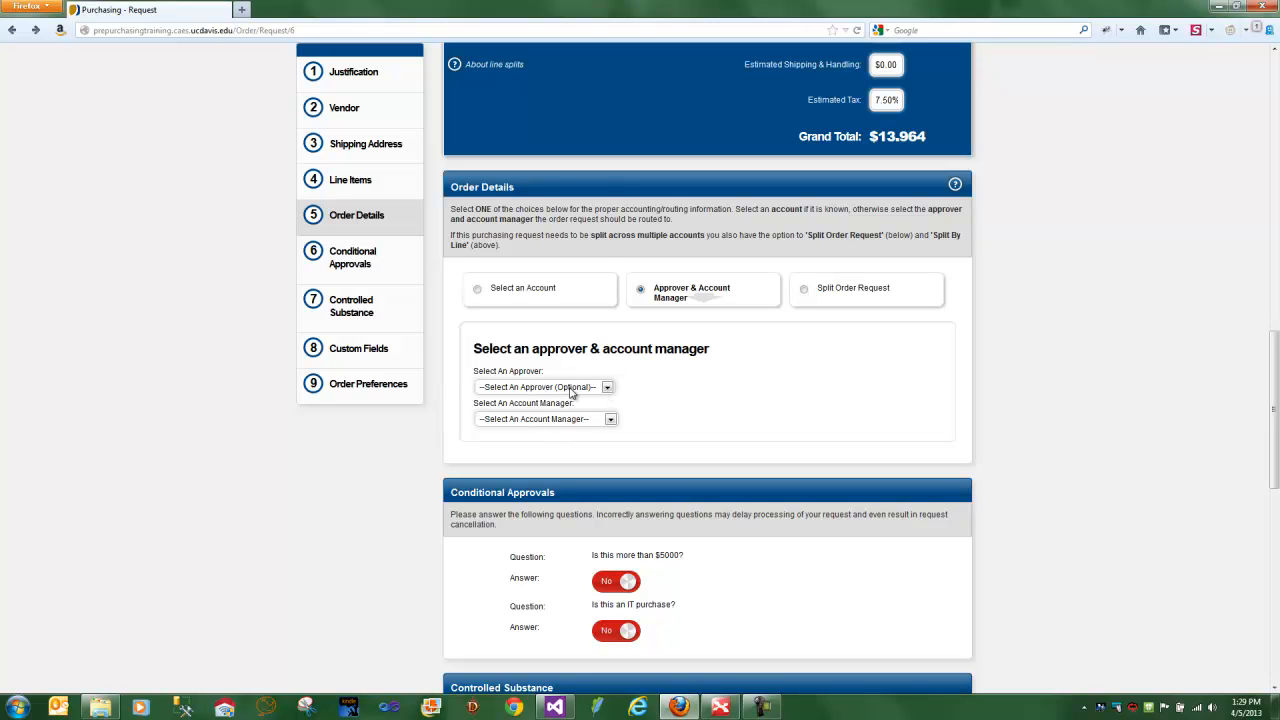
pyautogui.click(610, 419)
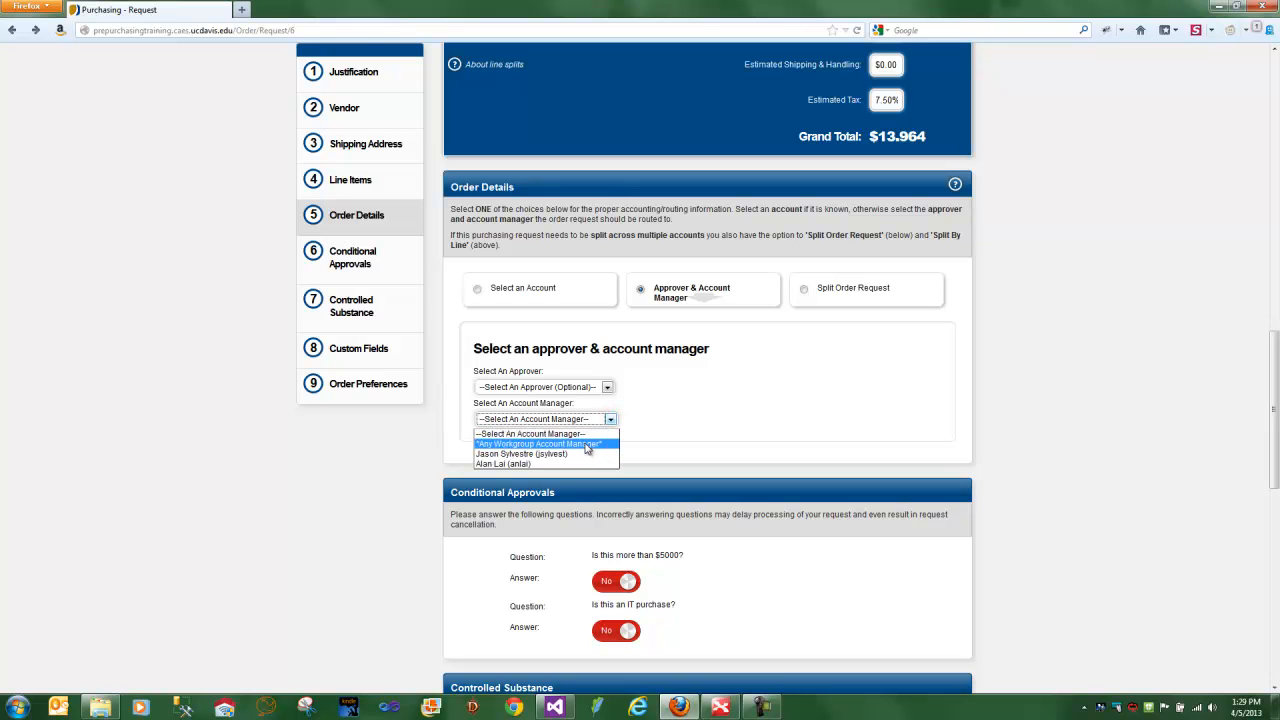
pyautogui.click(587, 446)
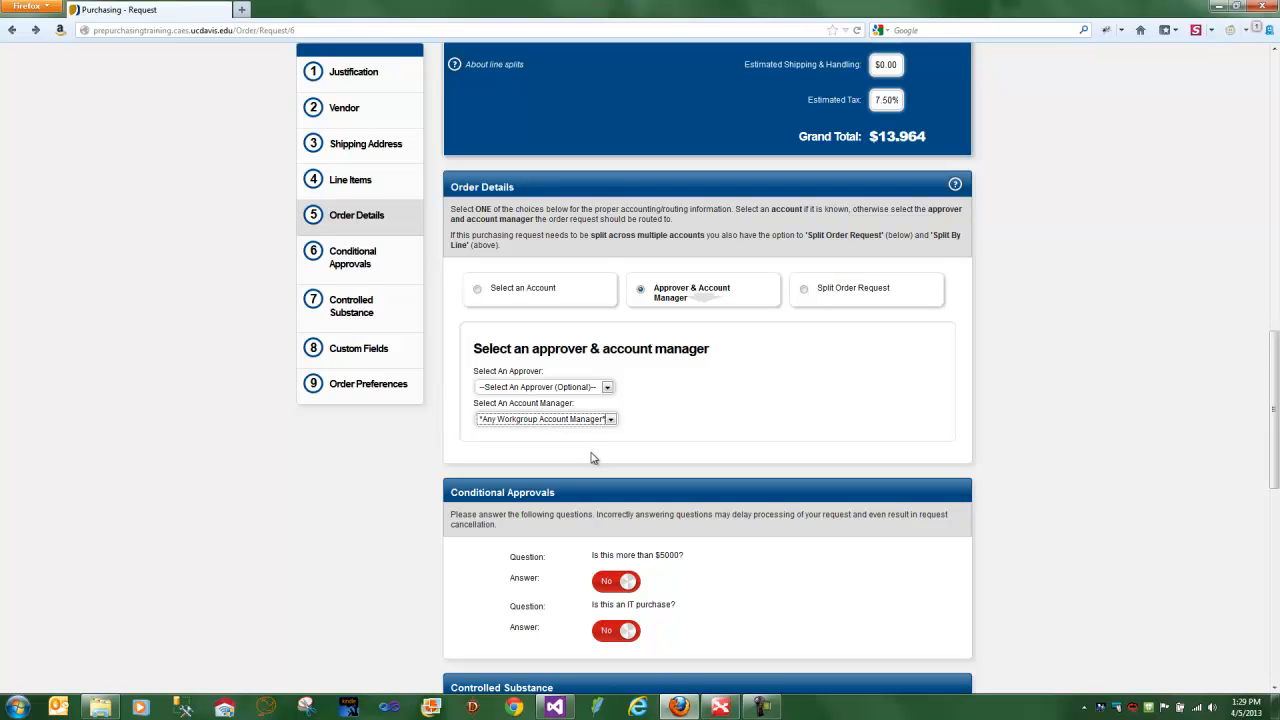
# - Answer Yes to the conditional approval question "Is this more than $5000?"
pyautogui.scroll(-4, 590, 457)
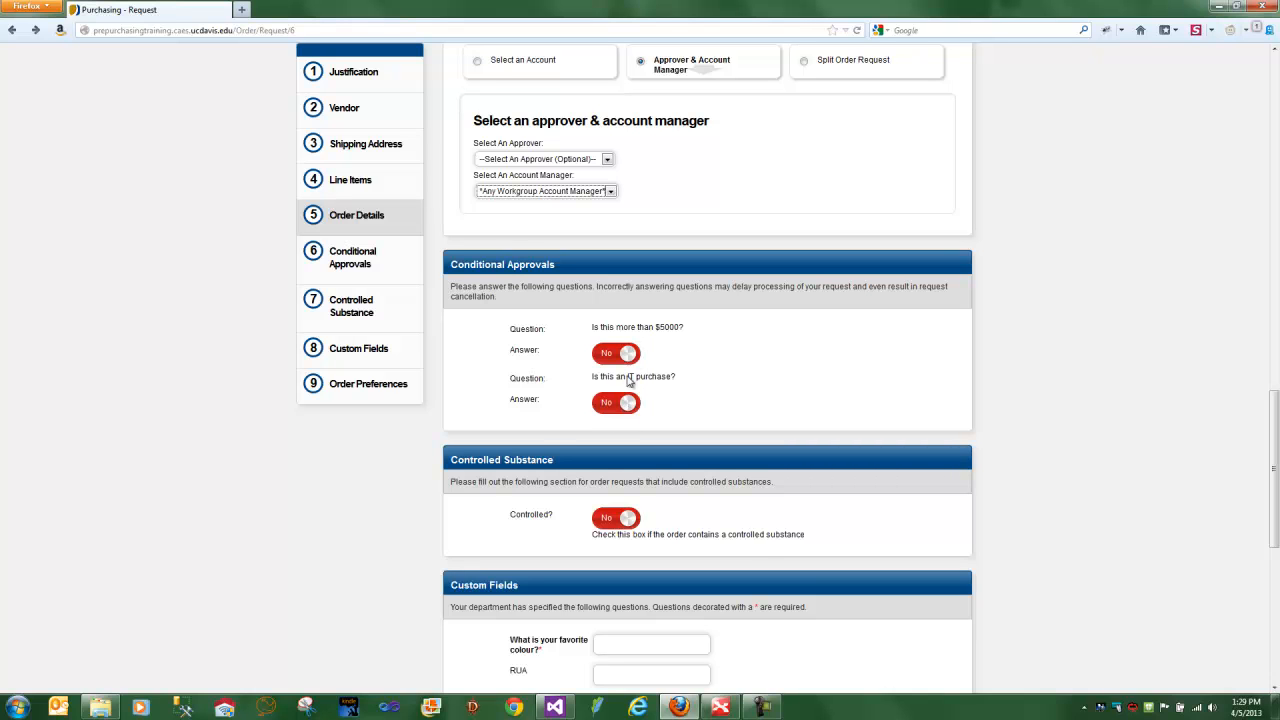
pyautogui.click(615, 356)
# - Set the order as containing a controlled substance to view the extra fields, and set it back to No
pyautogui.scroll(-3, 651, 460)
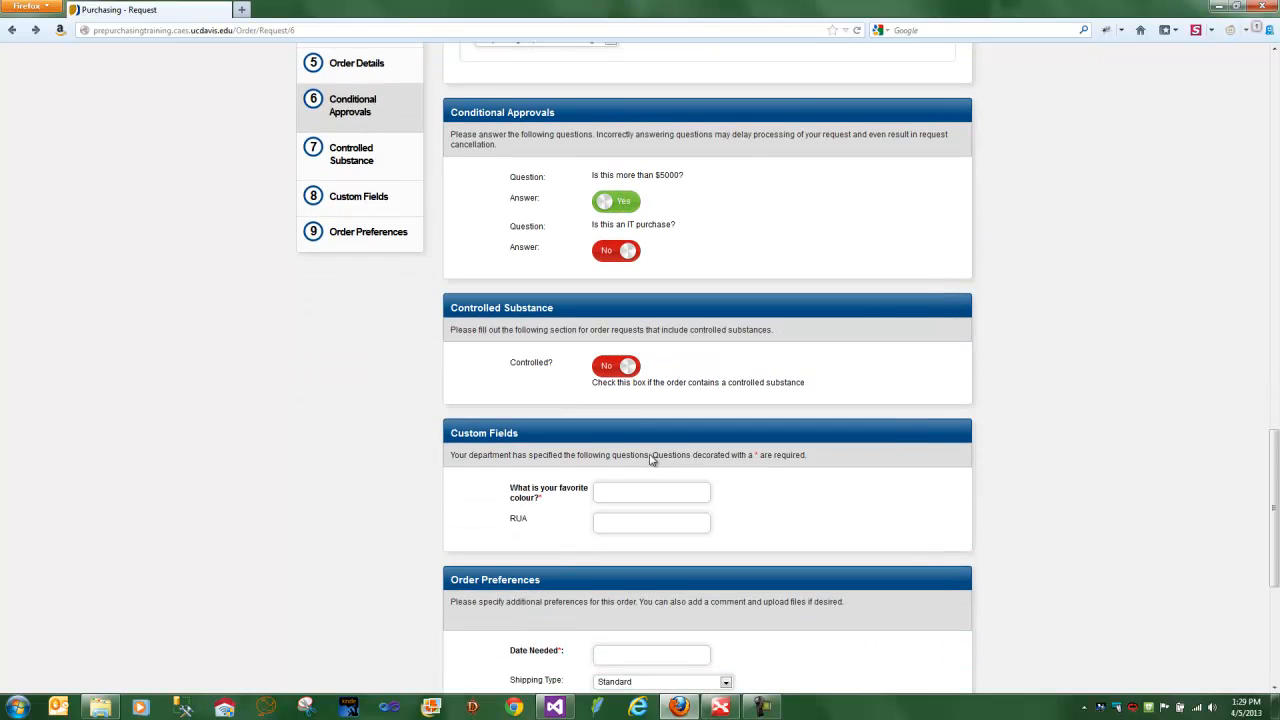
pyautogui.click(628, 366)
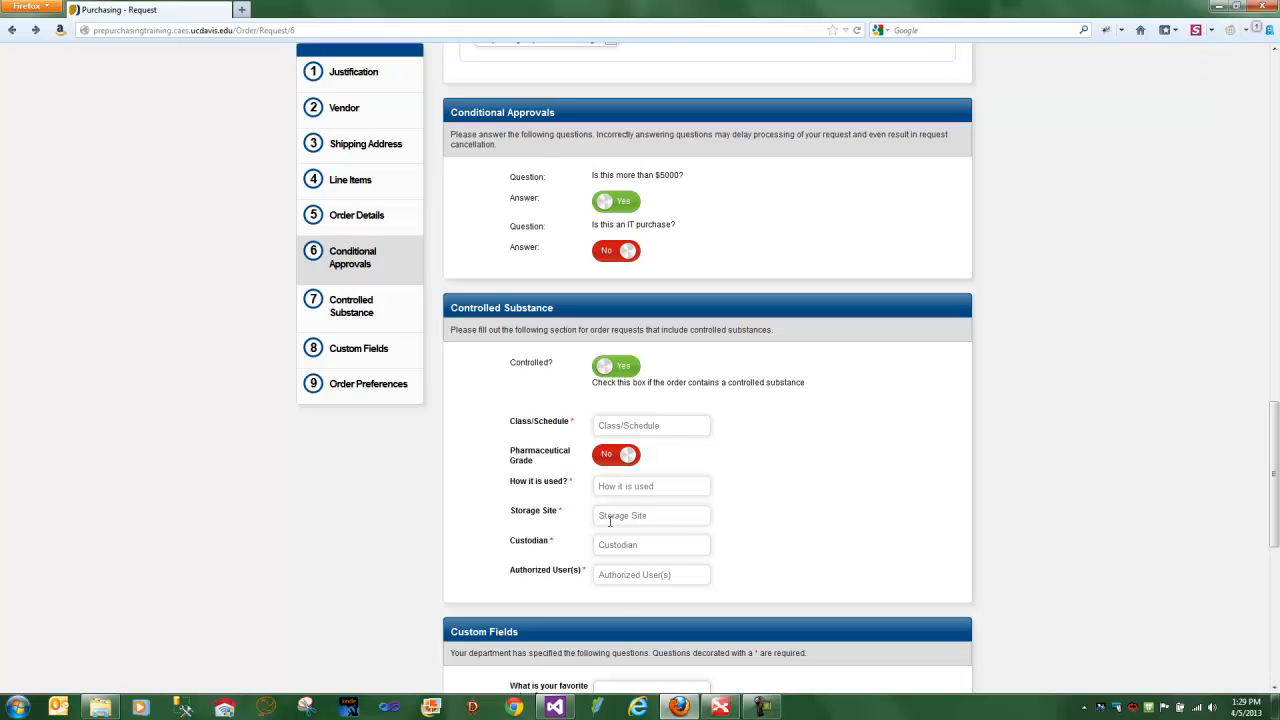
pyautogui.click(620, 368)
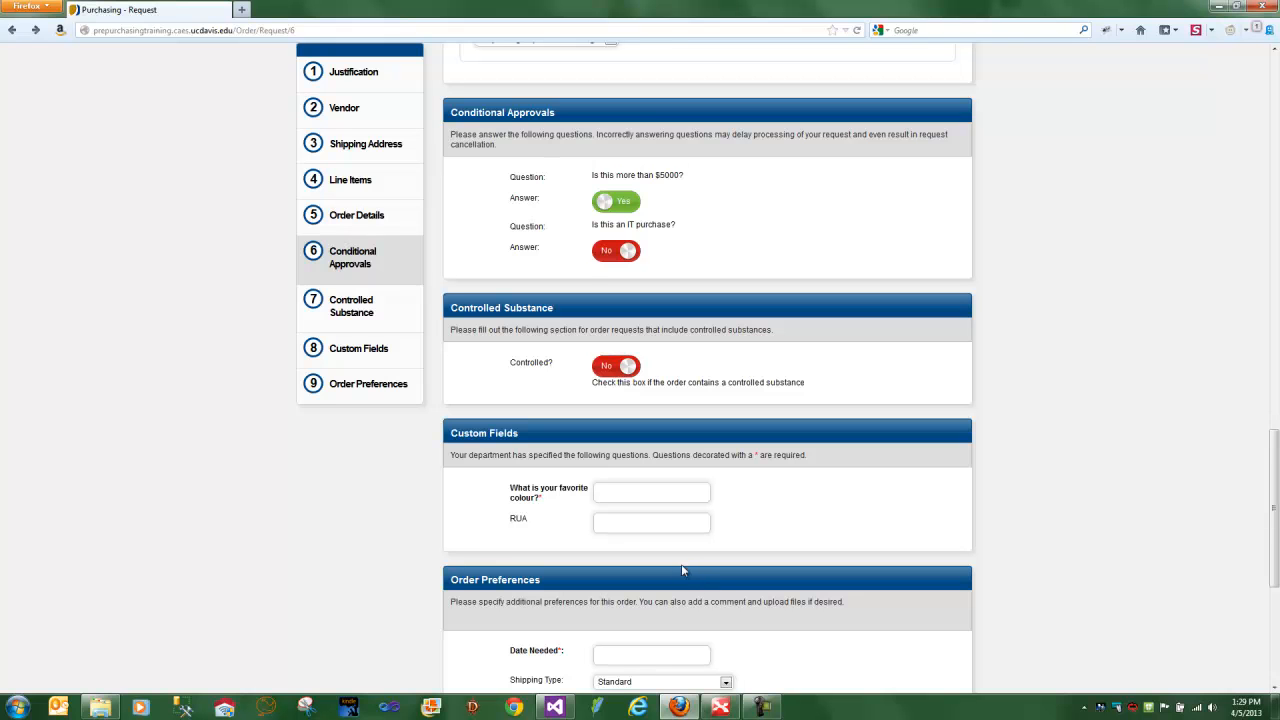
# - Enter Green as the answer to the favorite colour custom field and leave the RUA field blank
pyautogui.scroll(-2, 654, 548)
pyautogui.click(620, 419)
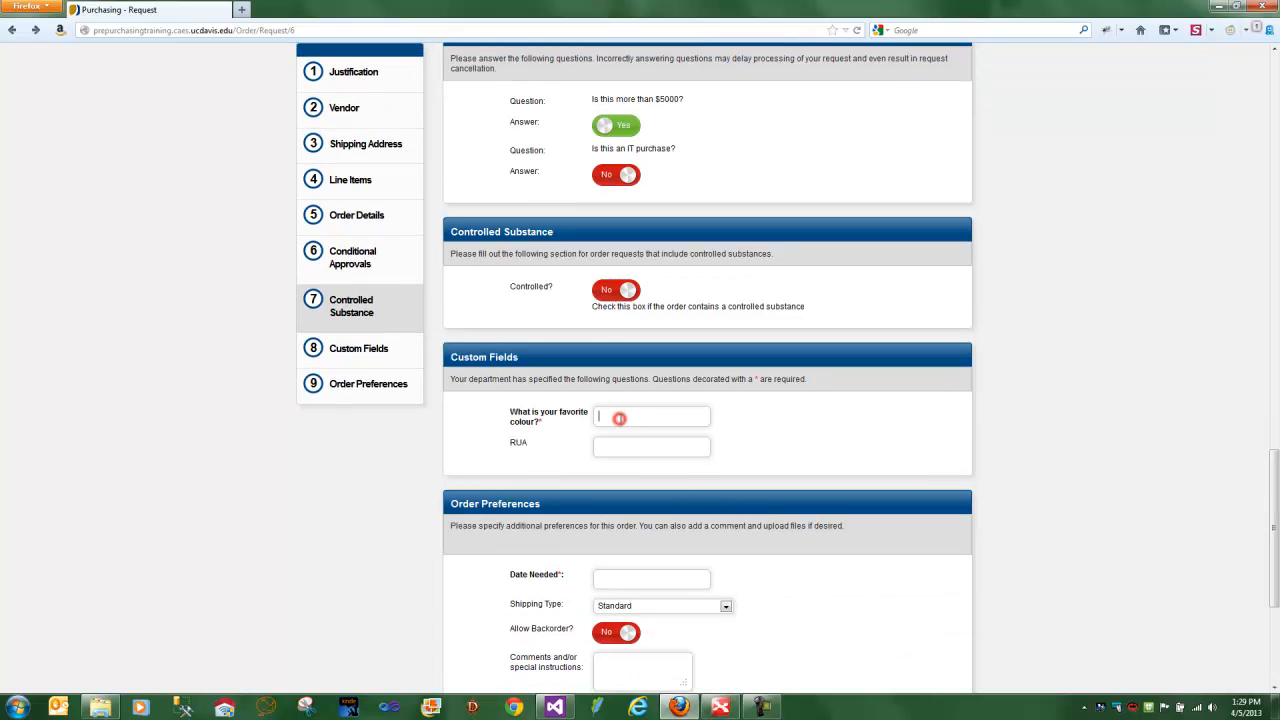
pyautogui.write('Green')
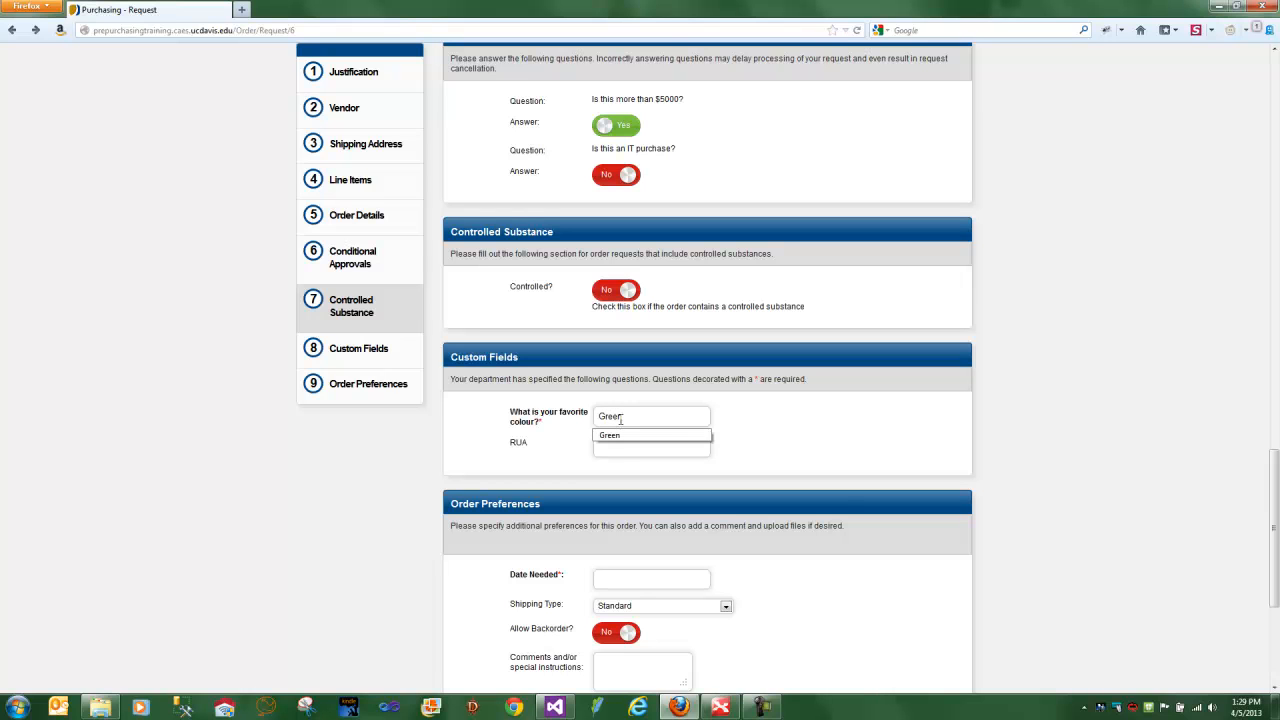
pyautogui.click(772, 404)
pyautogui.click(661, 452)
pyautogui.scroll(-3, 661, 453)
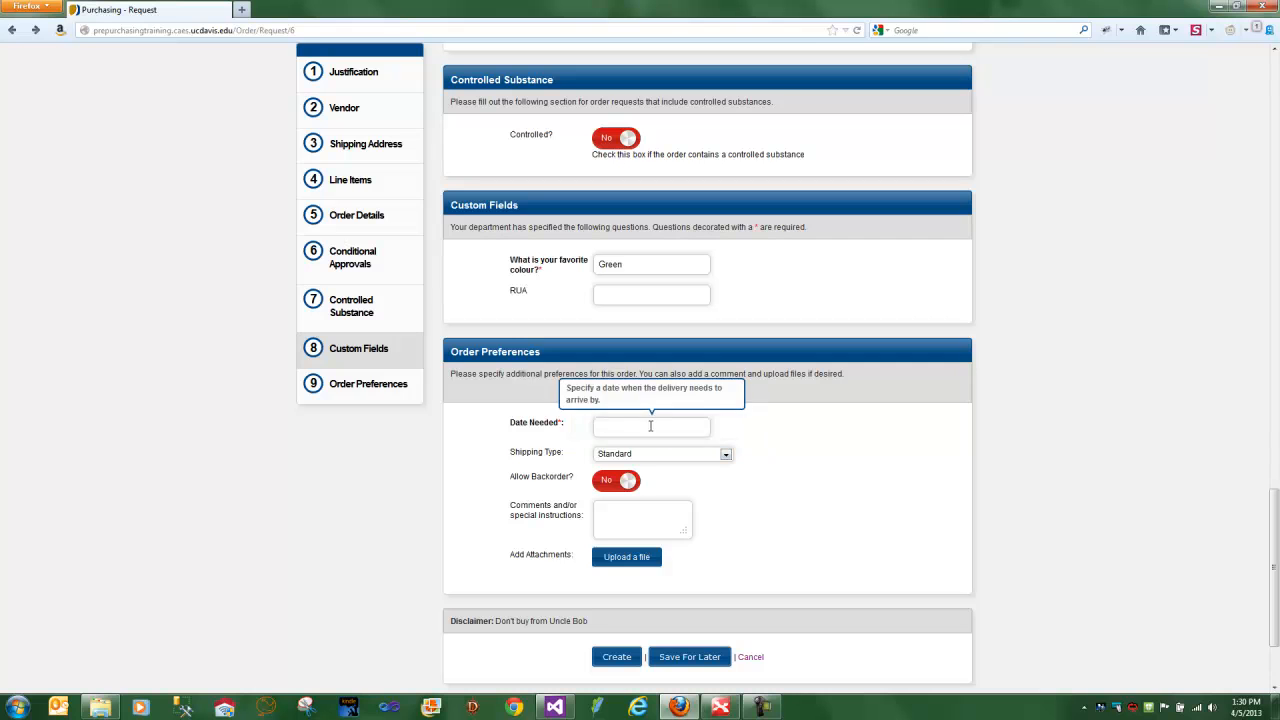
# - Fill in the order preferences with 04/08/2013 as the date needed, backorders allowed and the comment "Cold is ok."
pyautogui.click(650, 426)
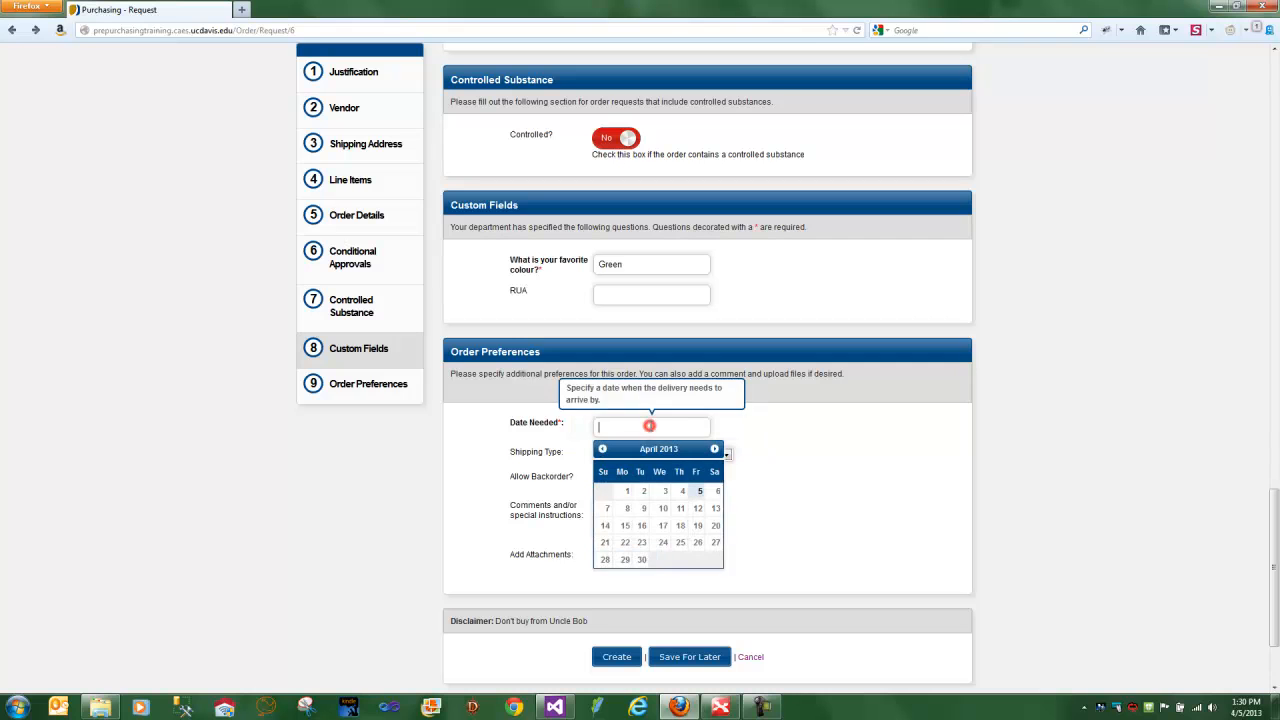
pyautogui.click(626, 509)
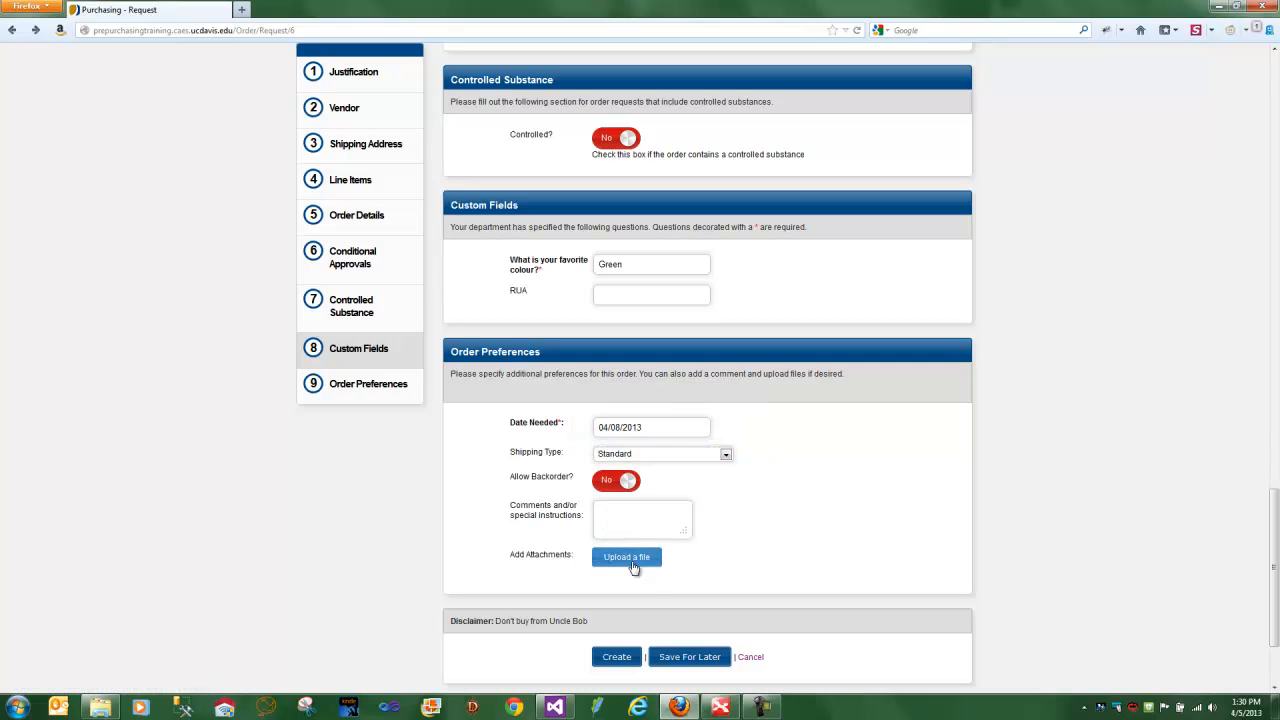
pyautogui.click(612, 481)
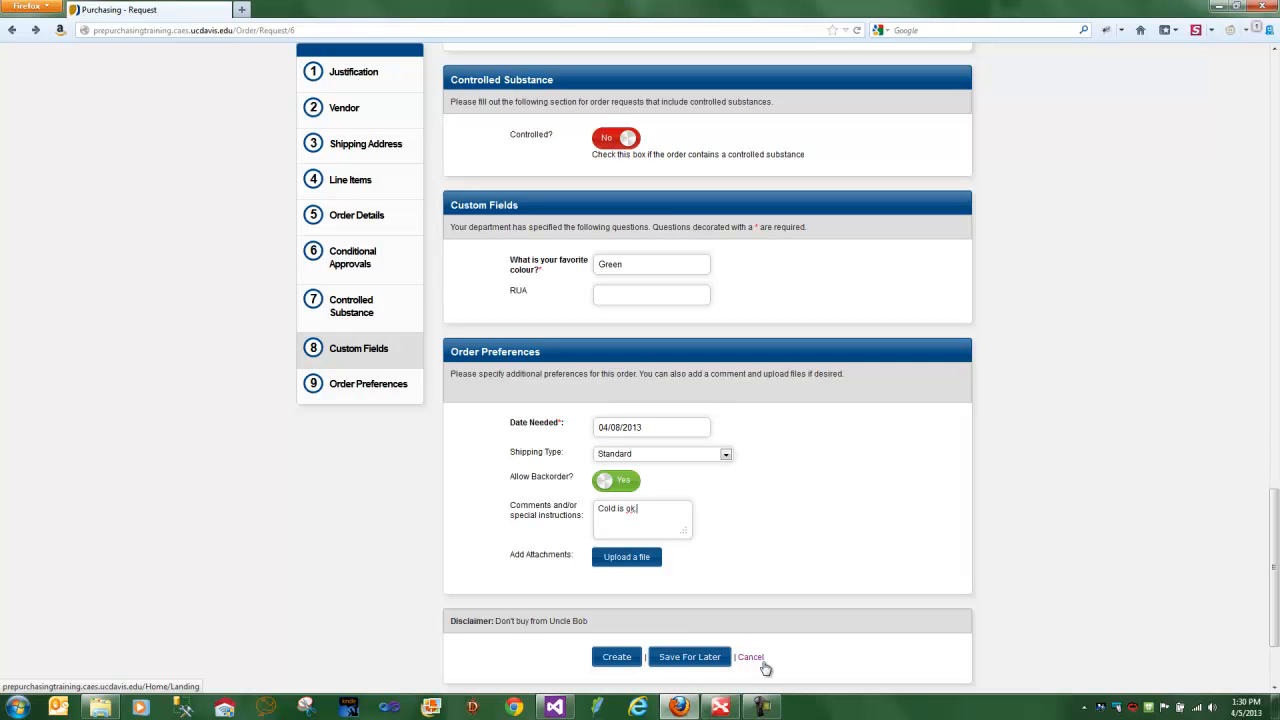
# - Save the order request for later under the name Demo, prepared for the first workgroup member listed
pyautogui.scroll(-3, 744, 572)
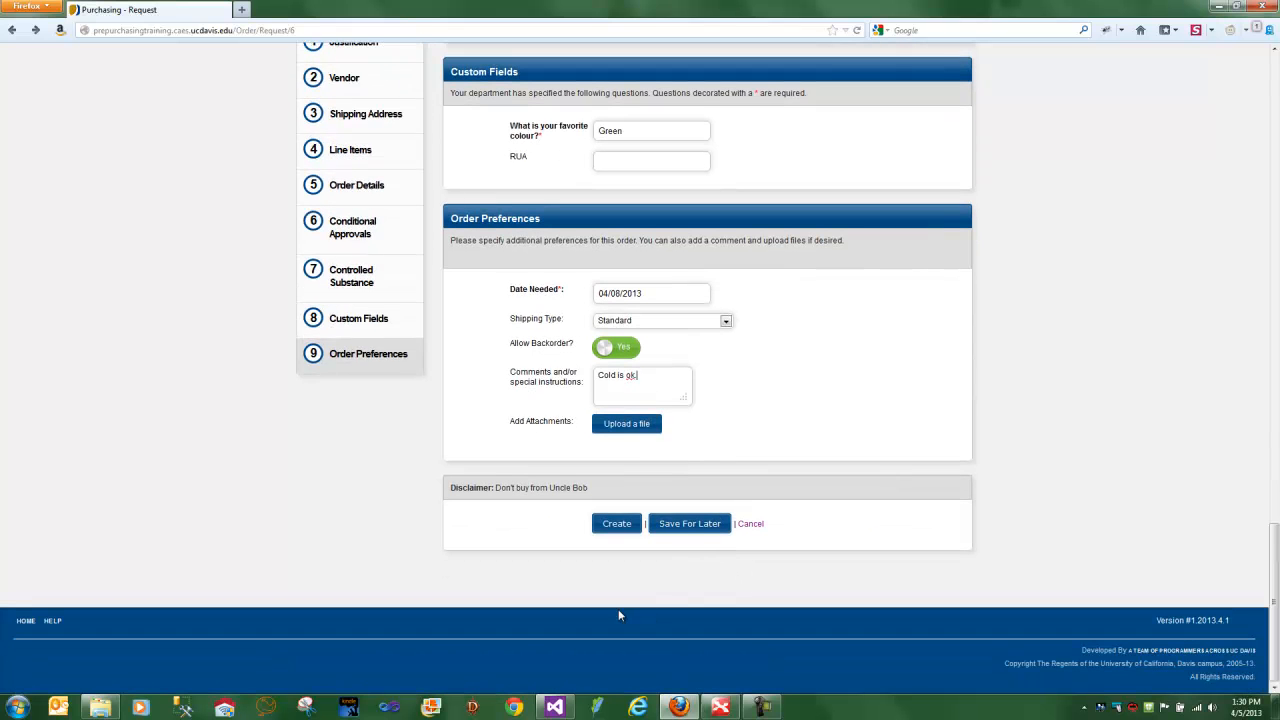
pyautogui.click(694, 528)
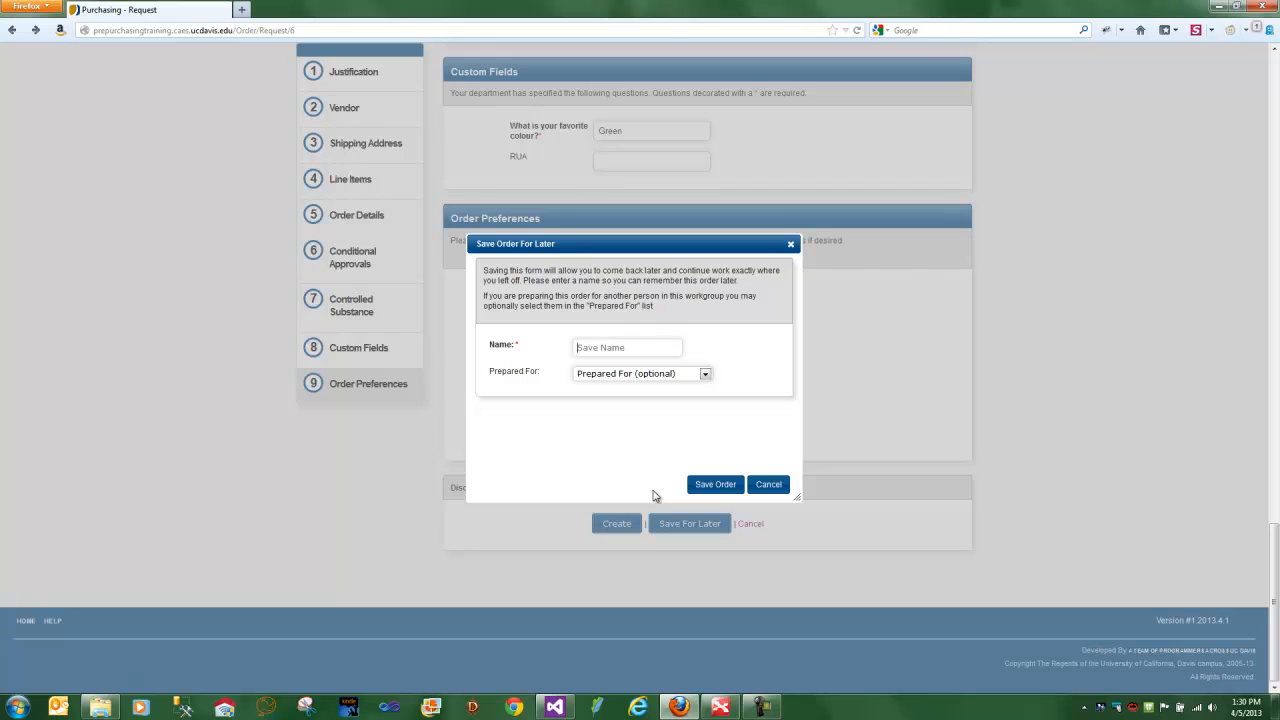
pyautogui.write('Demo')
pyautogui.click(684, 376)
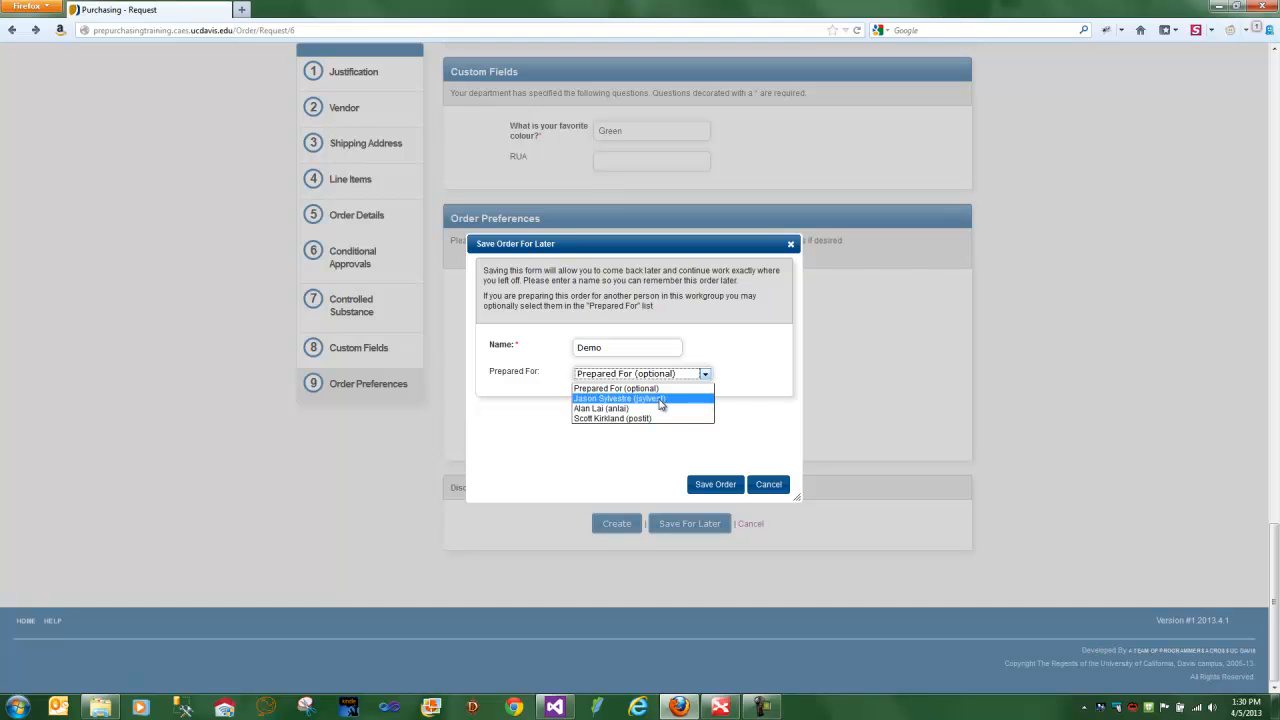
pyautogui.click(660, 399)
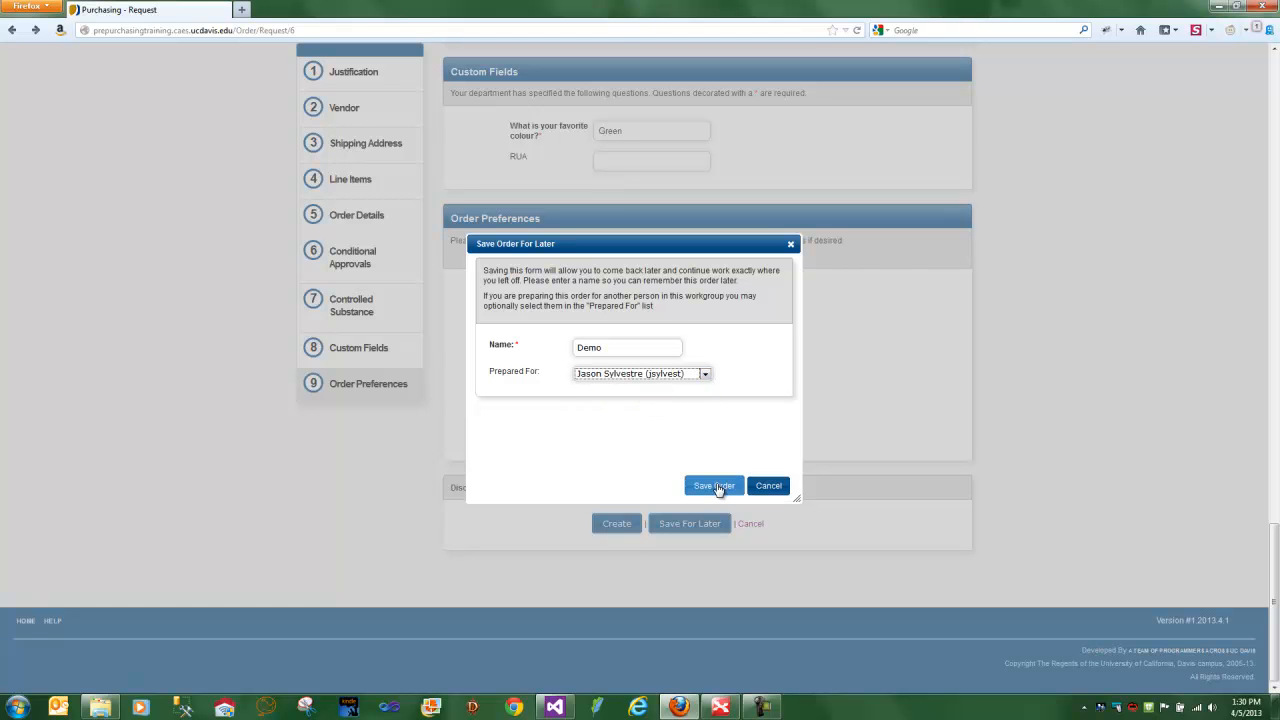
pyautogui.click(715, 484)
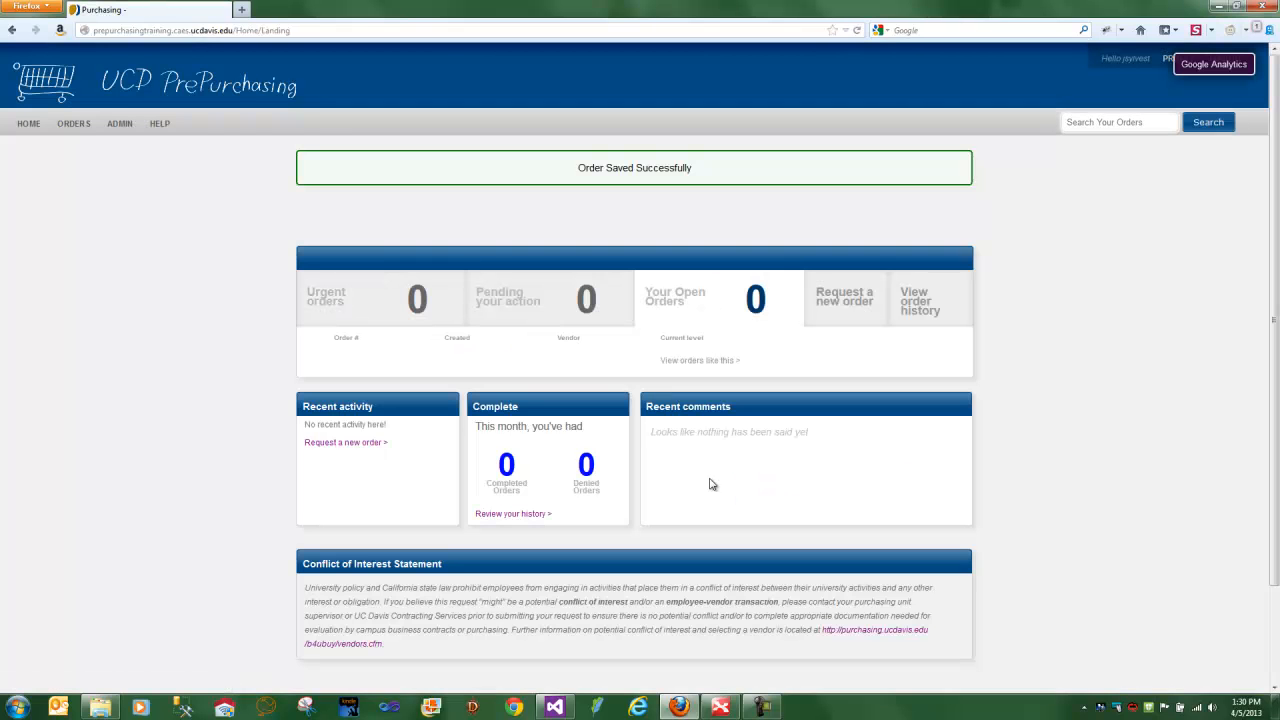
# - Load the saved Demo order request from the saved order requests
pyautogui.moveTo(105, 135)
pyautogui.click(81, 196)
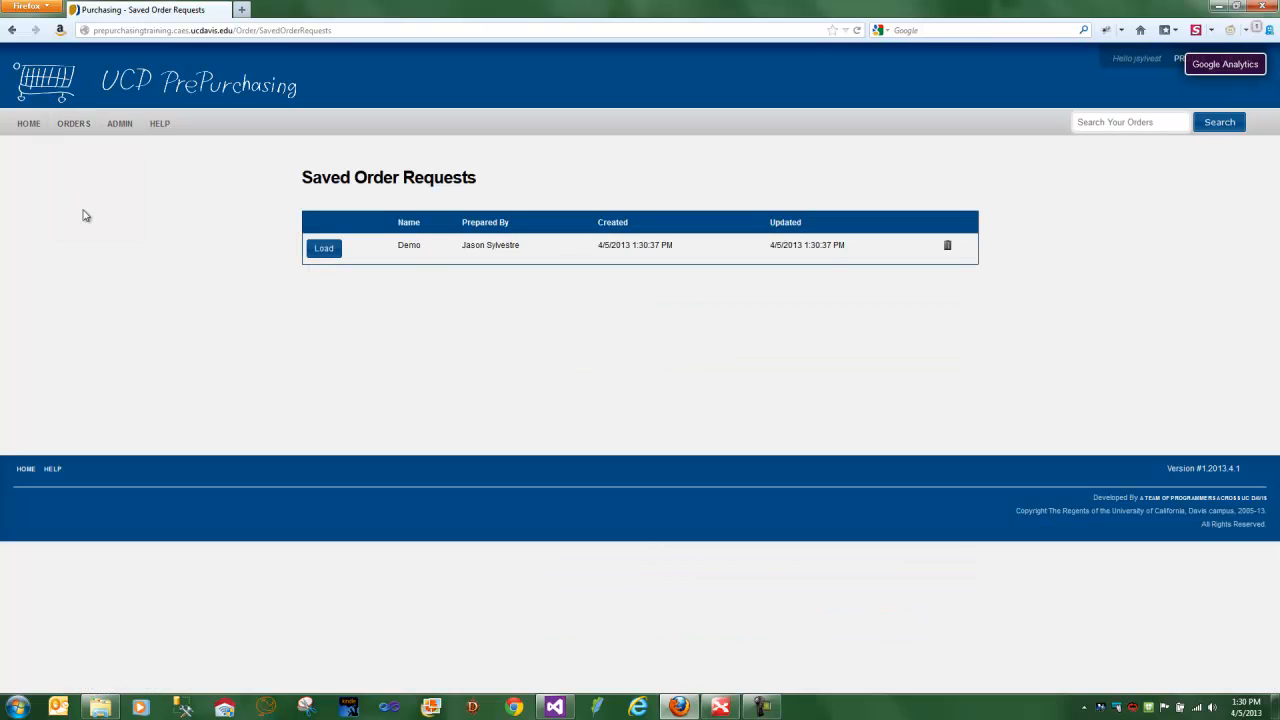
pyautogui.click(324, 249)
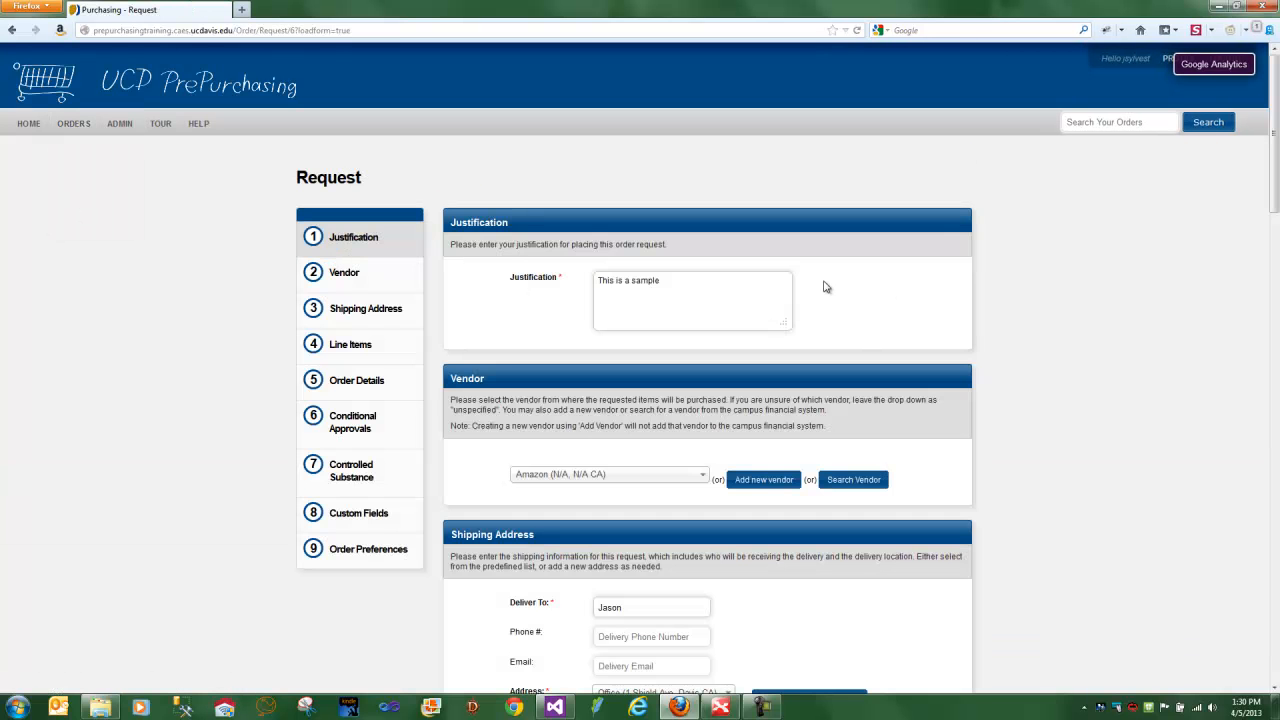
# - Check the reloaded request's line items, order details, conditional approvals, custom fields, order preferences and vendor sections
pyautogui.scroll(-3, 825, 287)
pyautogui.scroll(-10, 825, 287)
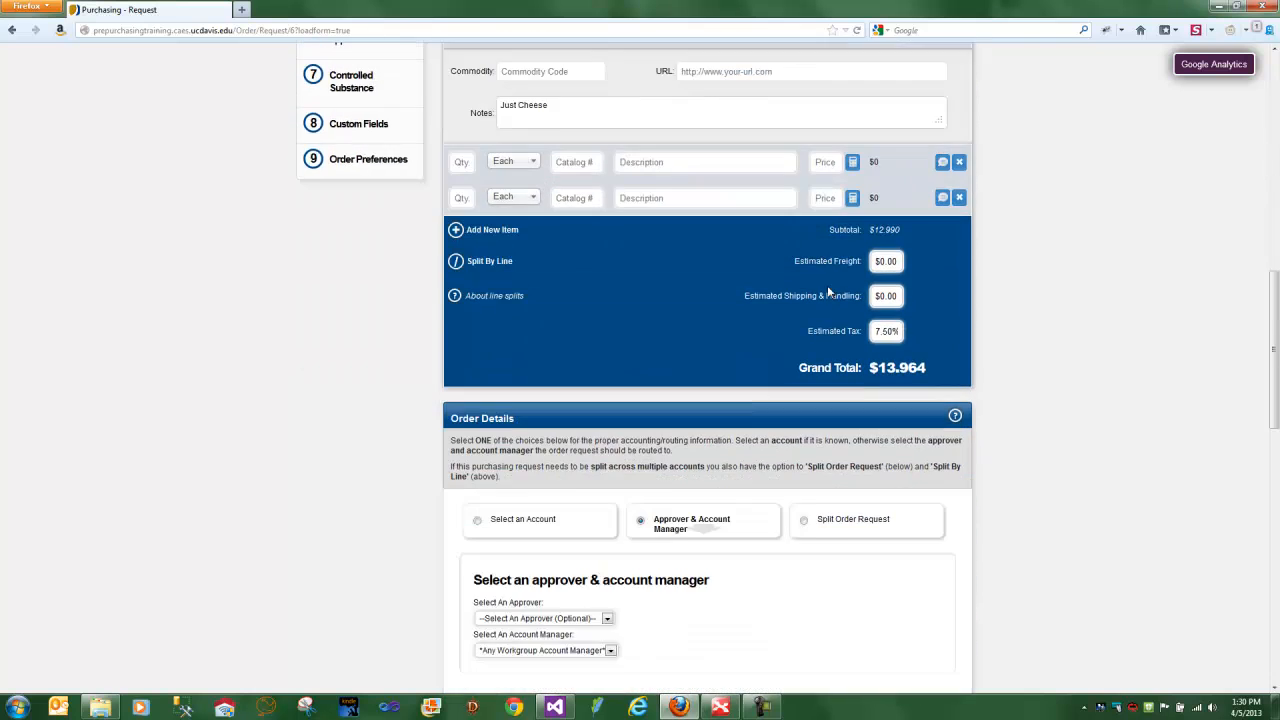
pyautogui.scroll(-4, 827, 288)
pyautogui.scroll(8, 829, 286)
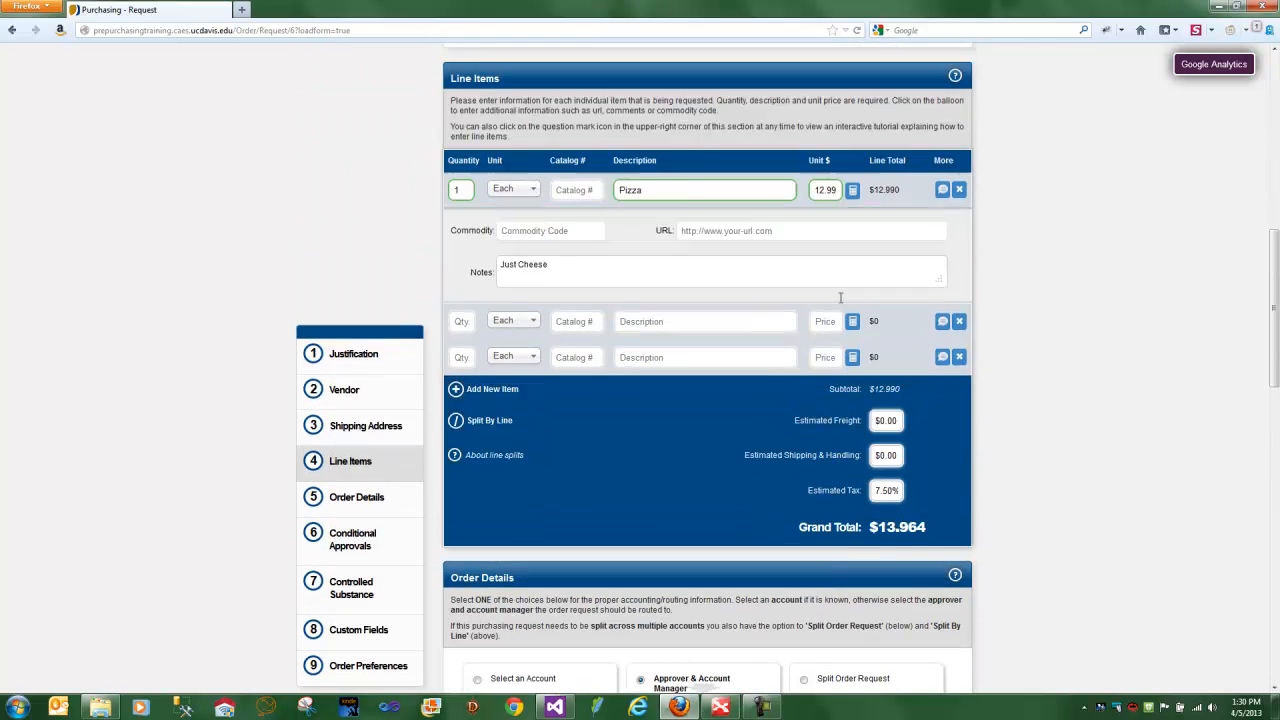
pyautogui.scroll(-4, 840, 297)
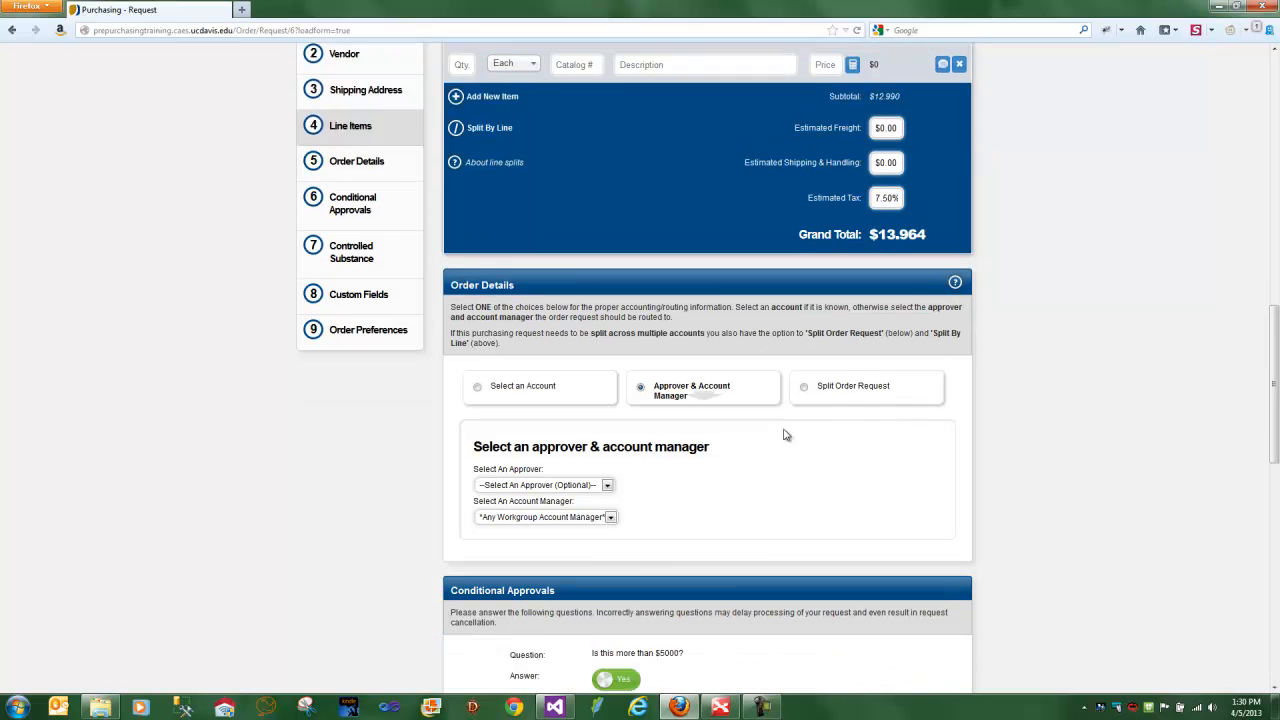
pyautogui.scroll(-4, 789, 400)
pyautogui.scroll(-3, 784, 431)
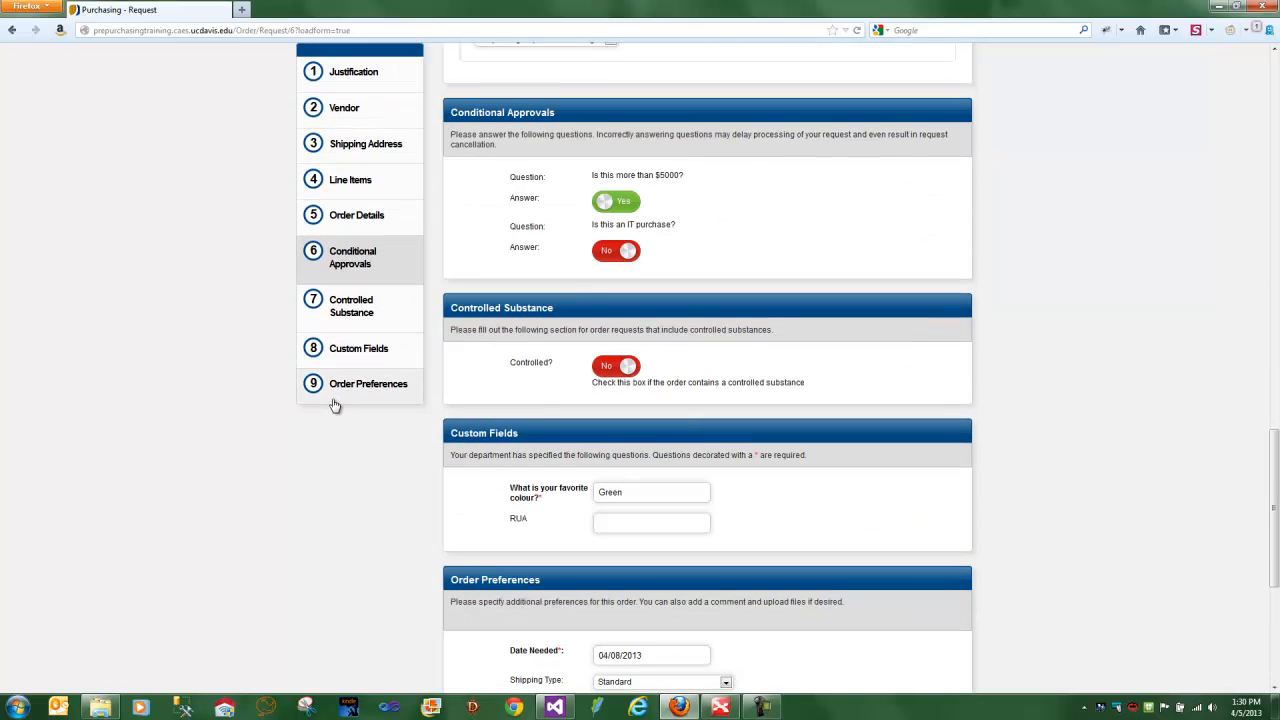
pyautogui.click(335, 403)
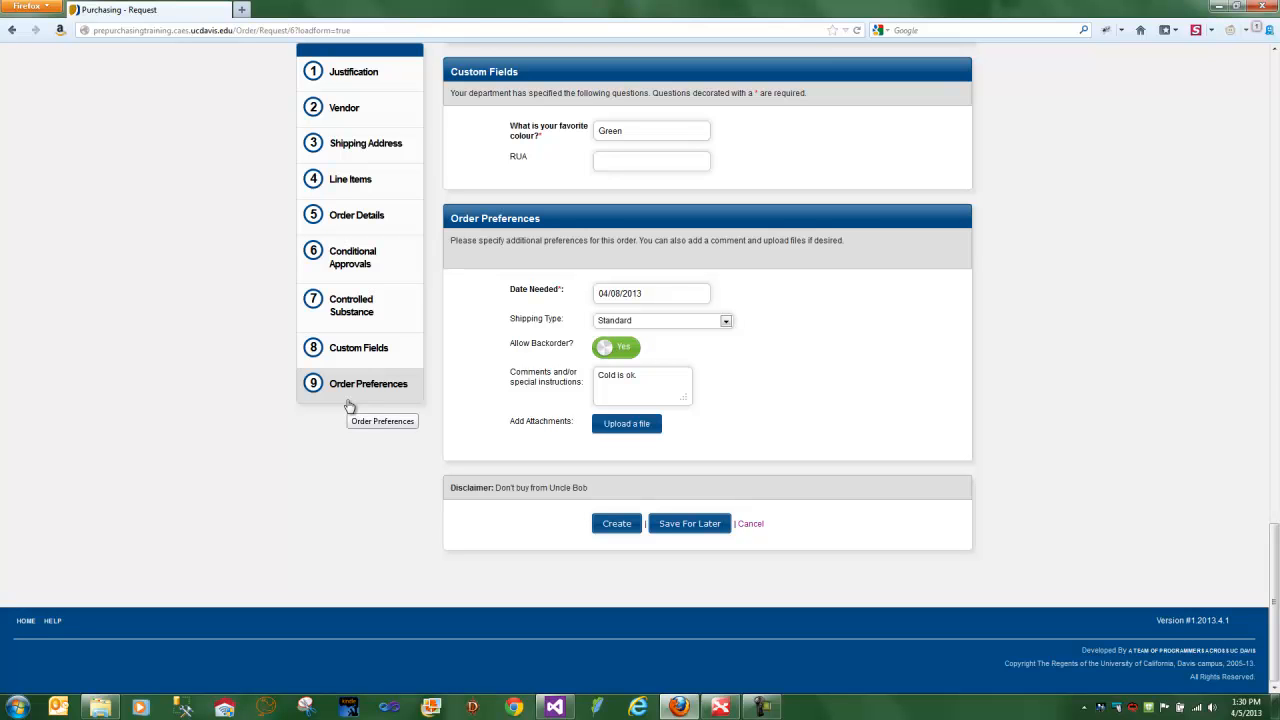
pyautogui.click(348, 108)
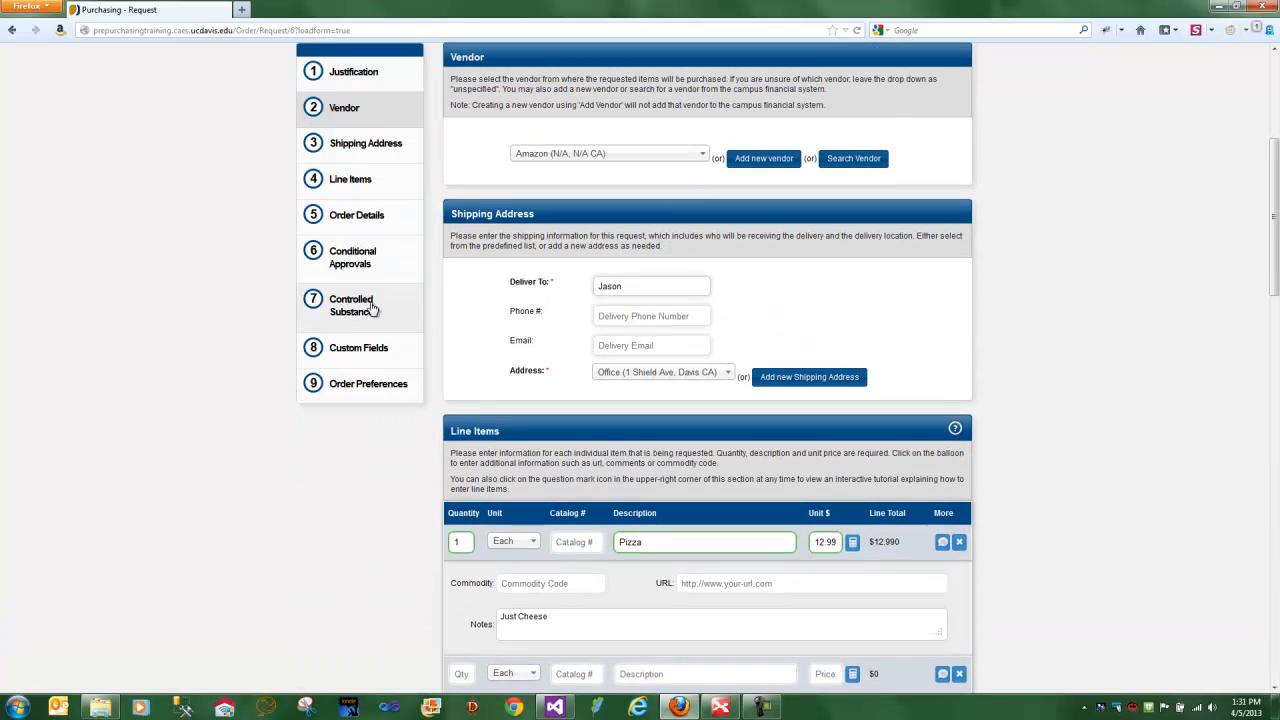
# - Create the order from the end of the request form and confirm saving it
pyautogui.click(362, 391)
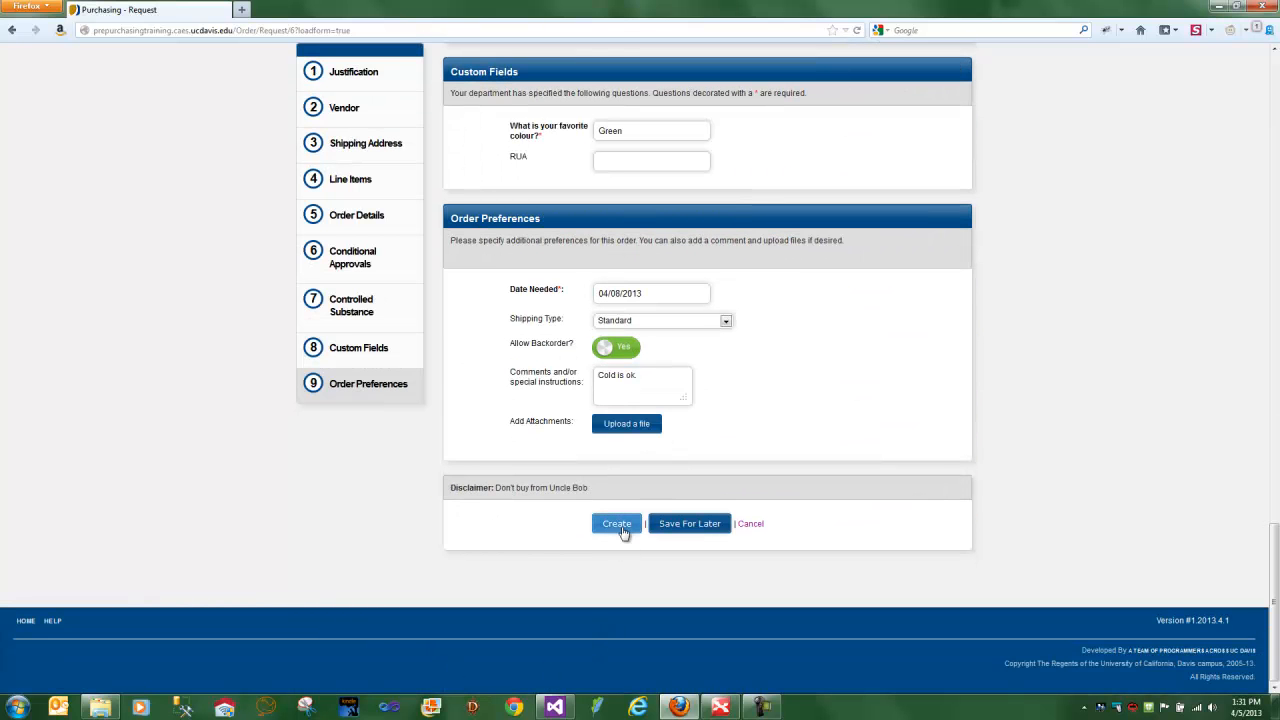
pyautogui.click(621, 528)
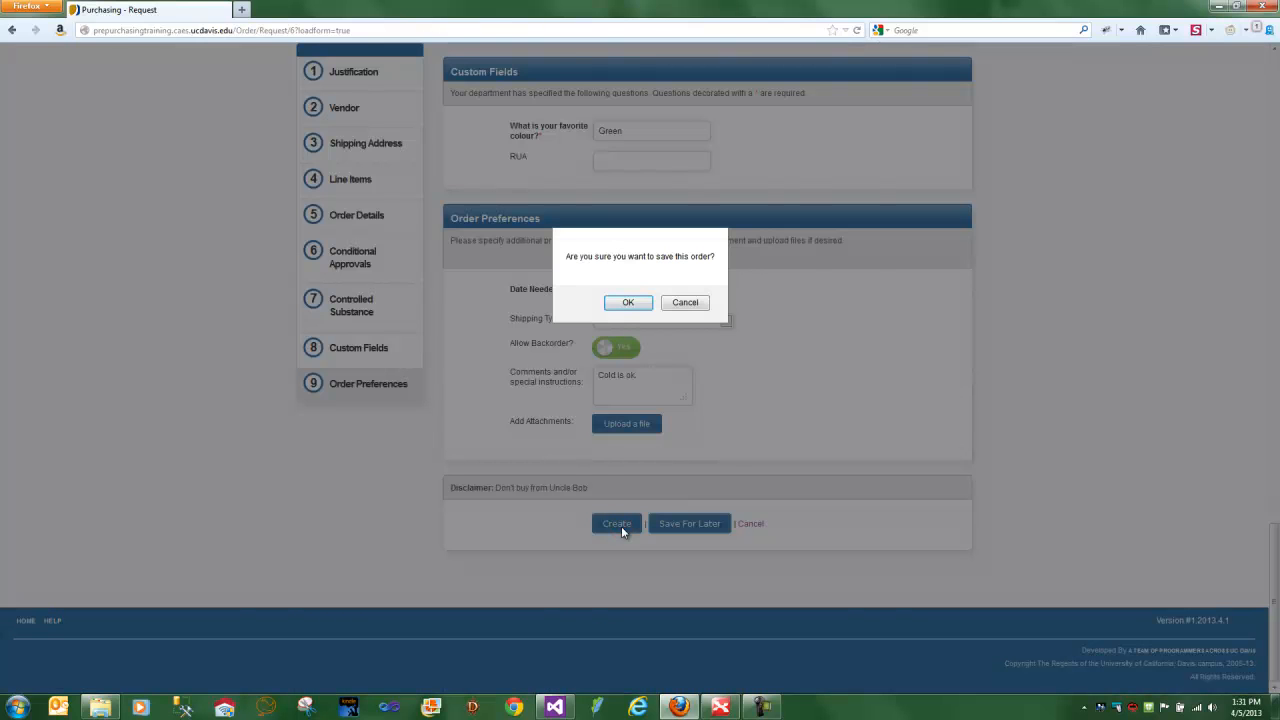
pyautogui.click(628, 302)
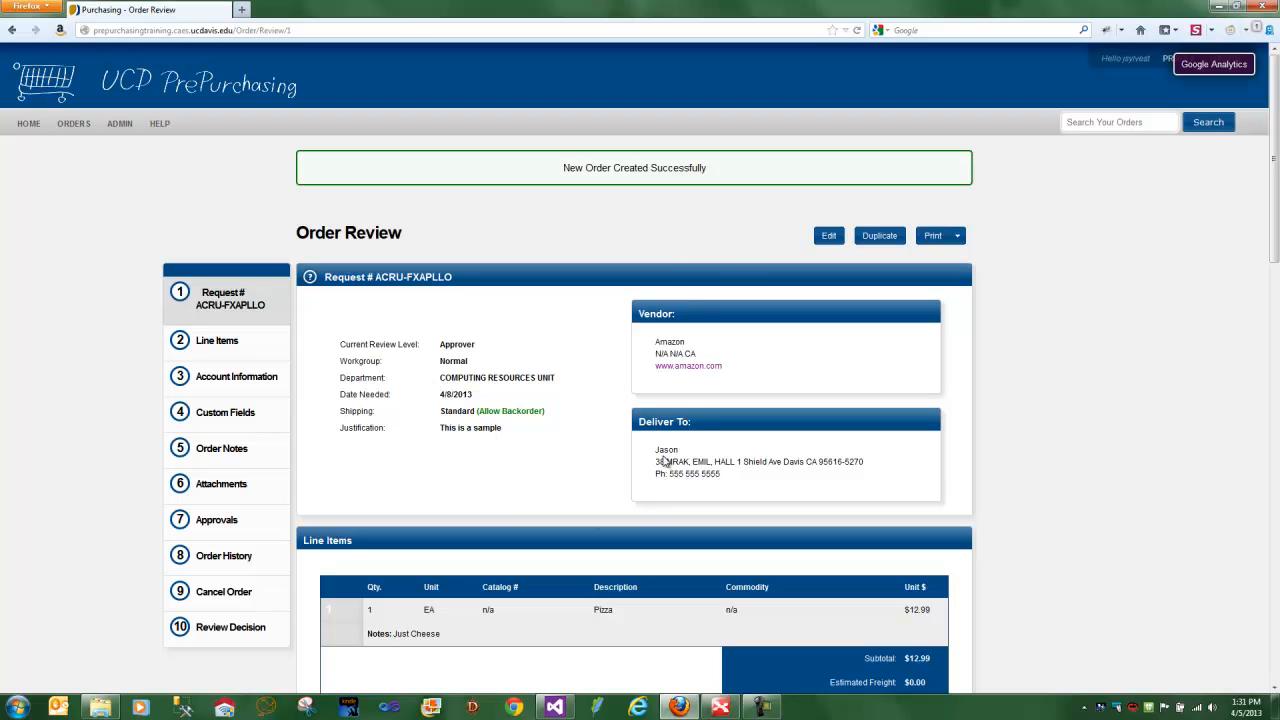
# - Look through the open, pending and urgent order lists on the home page and view the order history
pyautogui.click(20, 124)
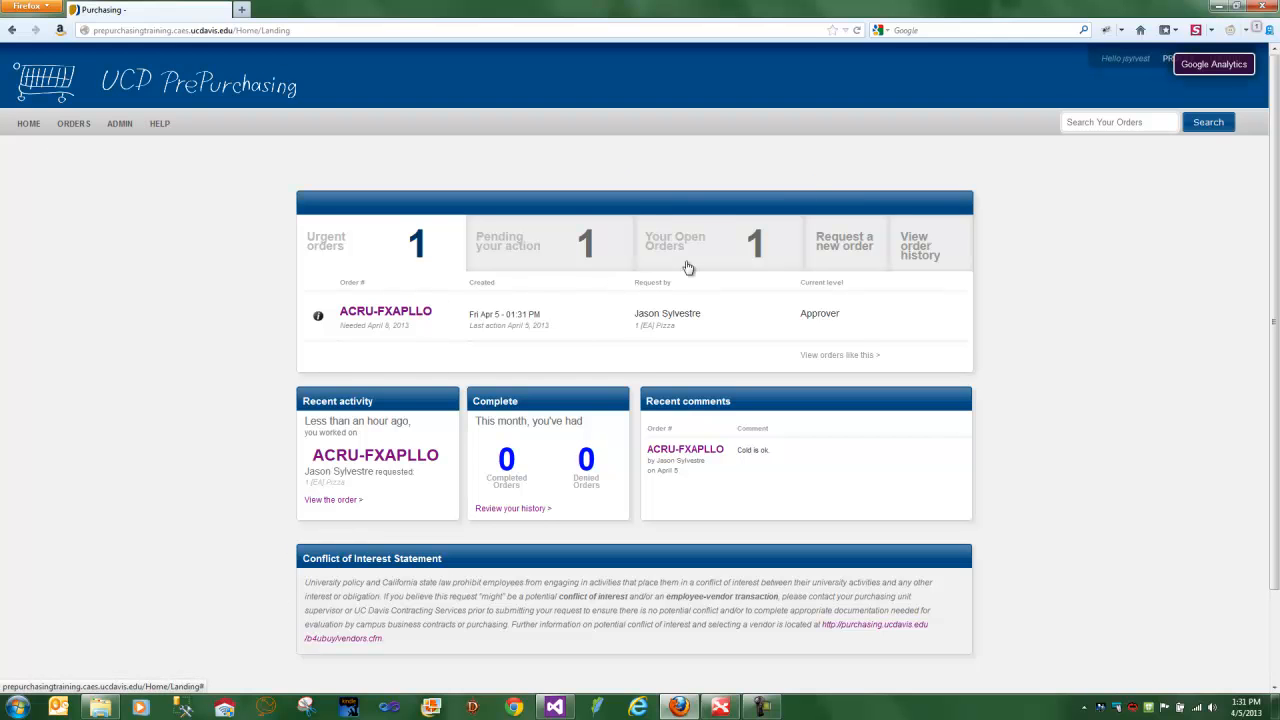
pyautogui.moveTo(688, 268)
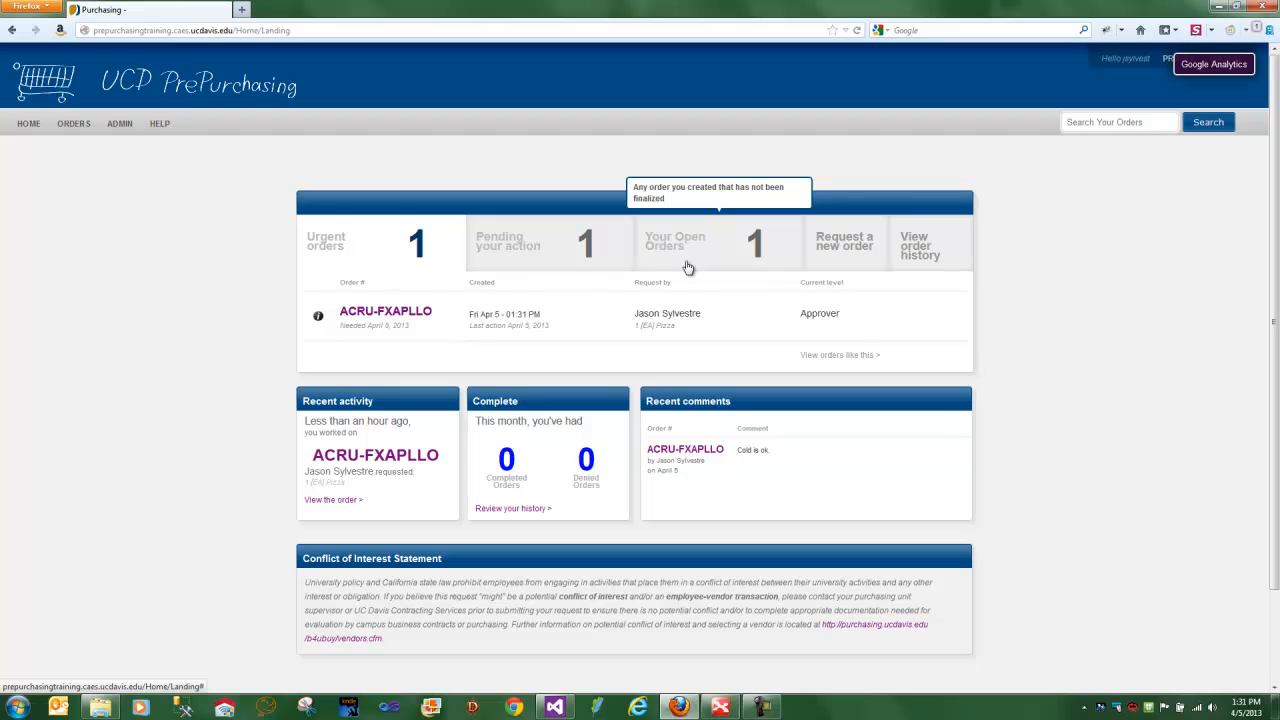
pyautogui.click(704, 247)
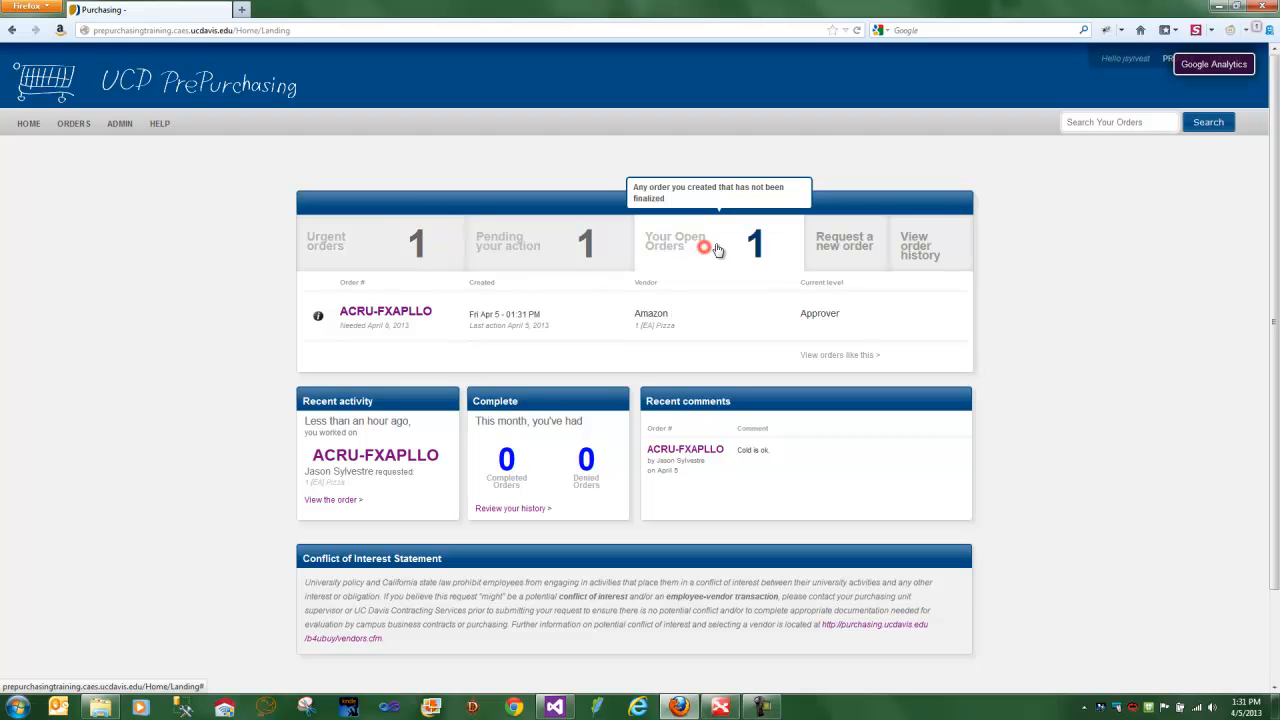
pyautogui.click(558, 244)
pyautogui.click(388, 252)
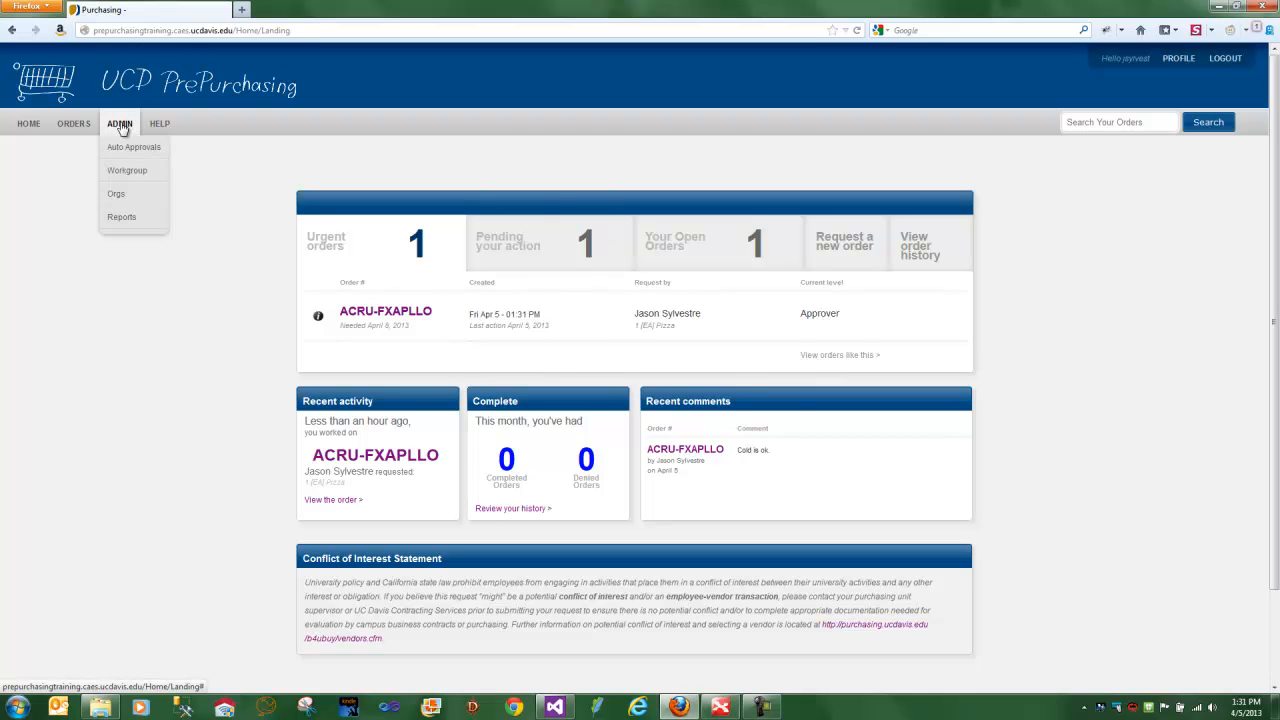
pyautogui.moveTo(84, 129)
pyautogui.click(87, 170)
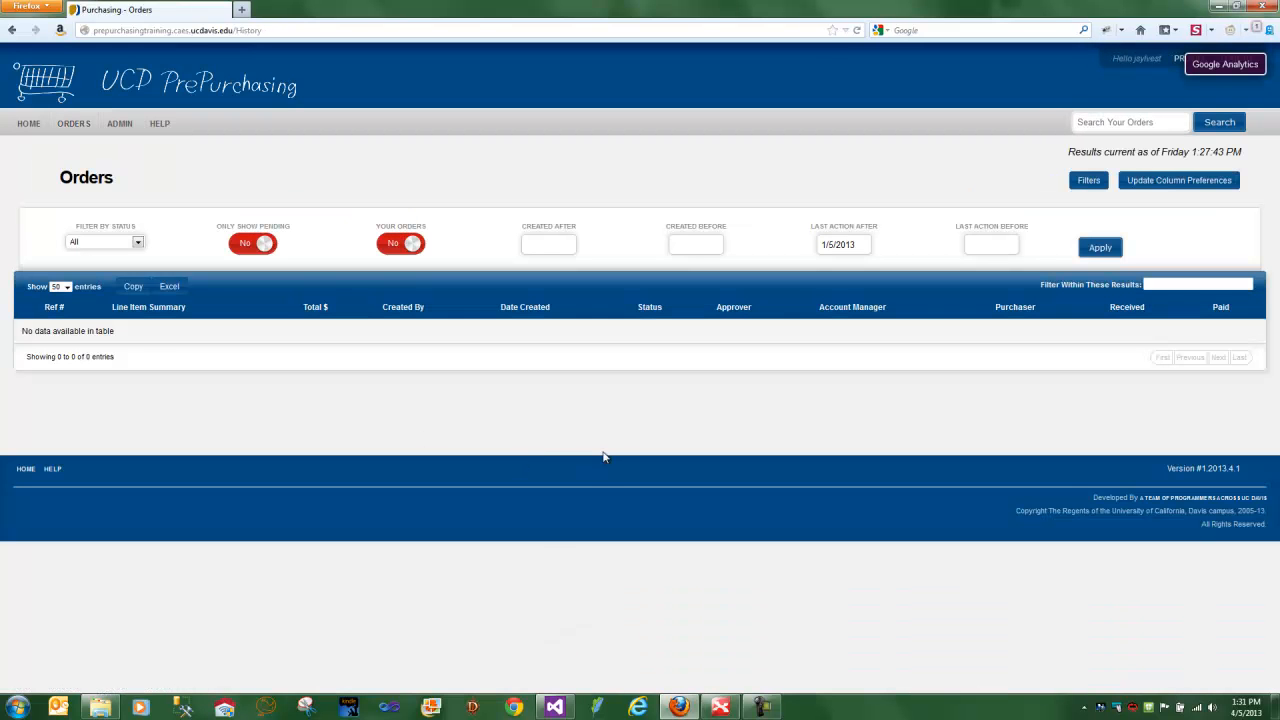
# - Open the pizza order from the home page's urgent orders and view its Review Decision section
pyautogui.click(28, 123)
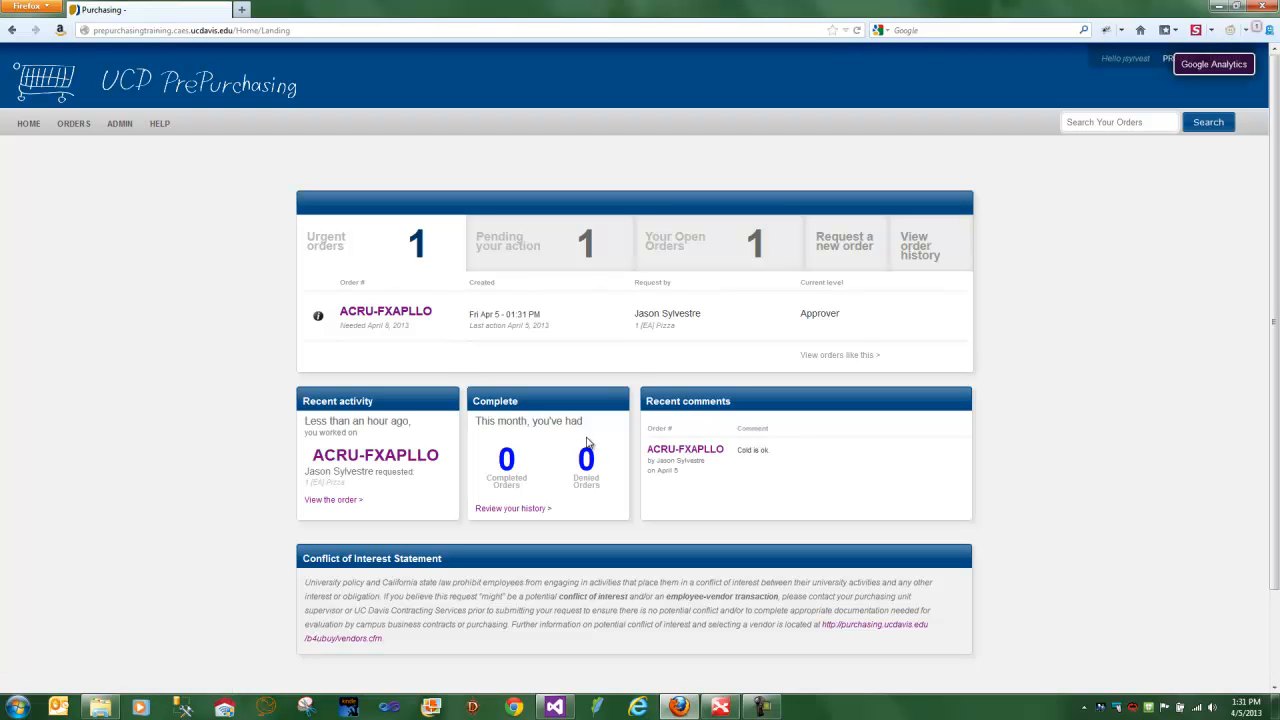
pyautogui.click(407, 315)
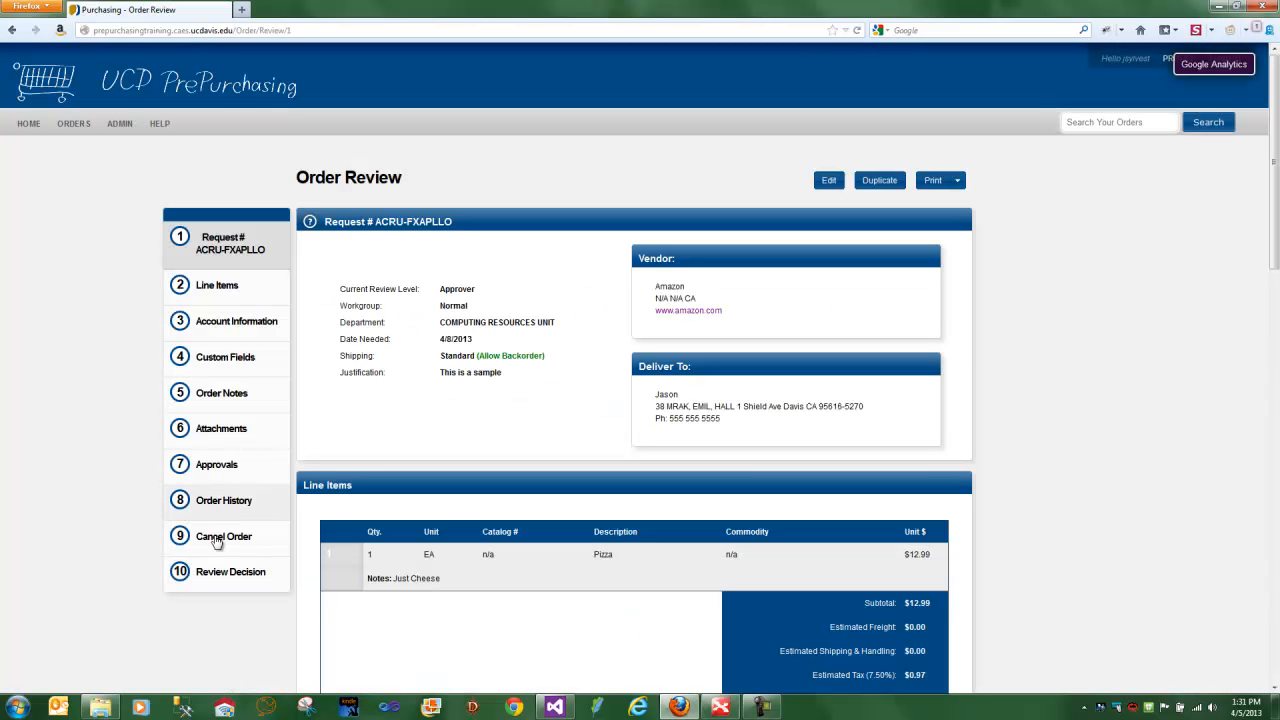
pyautogui.click(220, 573)
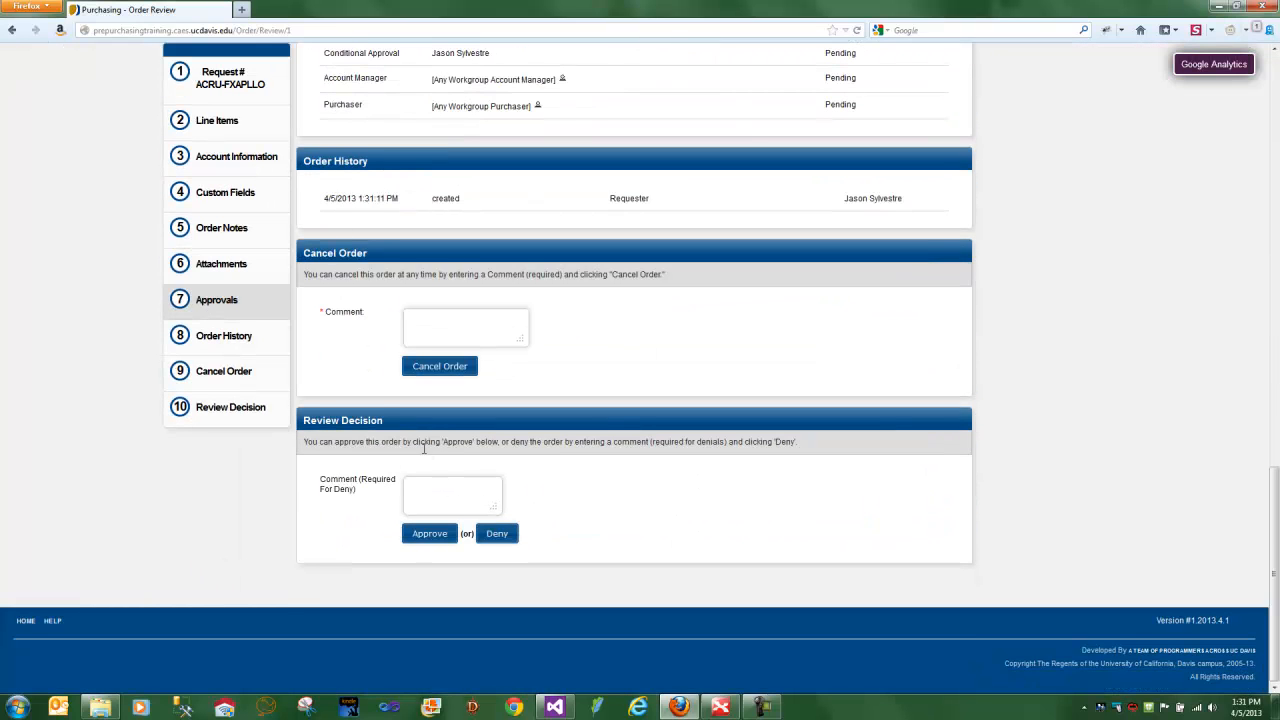
# - Add the note "Just an example" to the order's notes
pyautogui.click(239, 244)
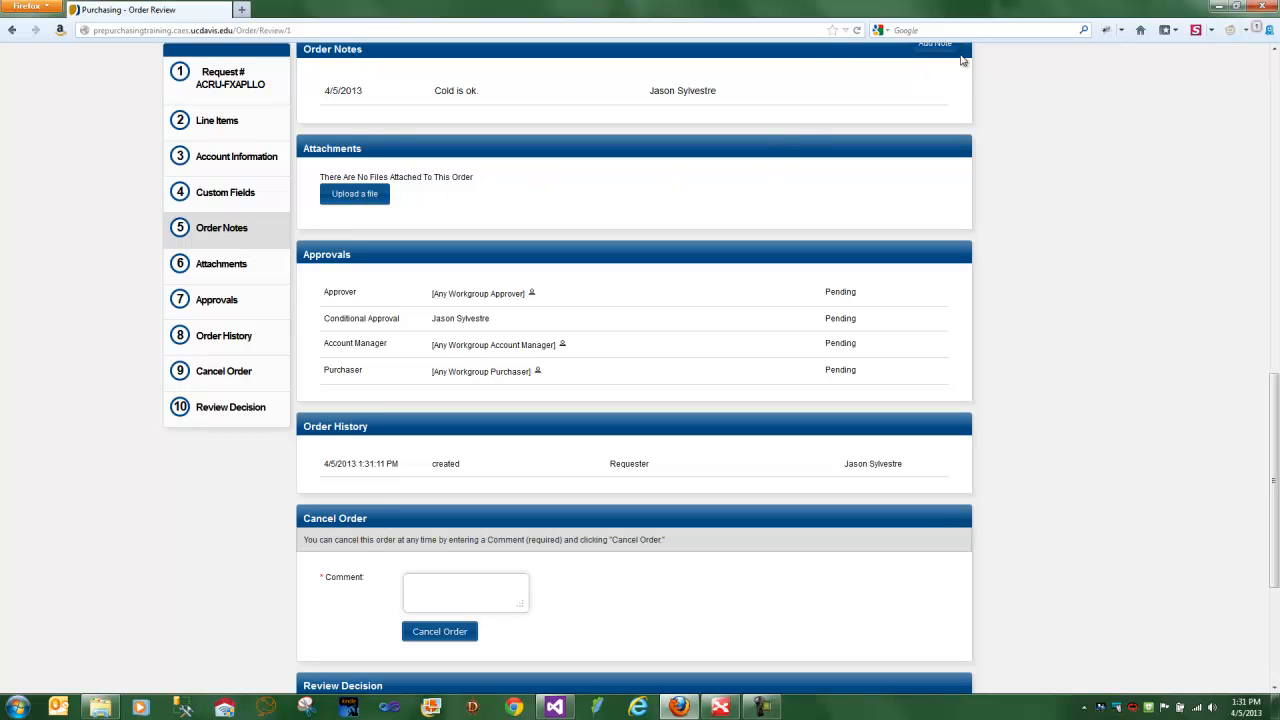
pyautogui.scroll(1, 962, 62)
pyautogui.click(938, 120)
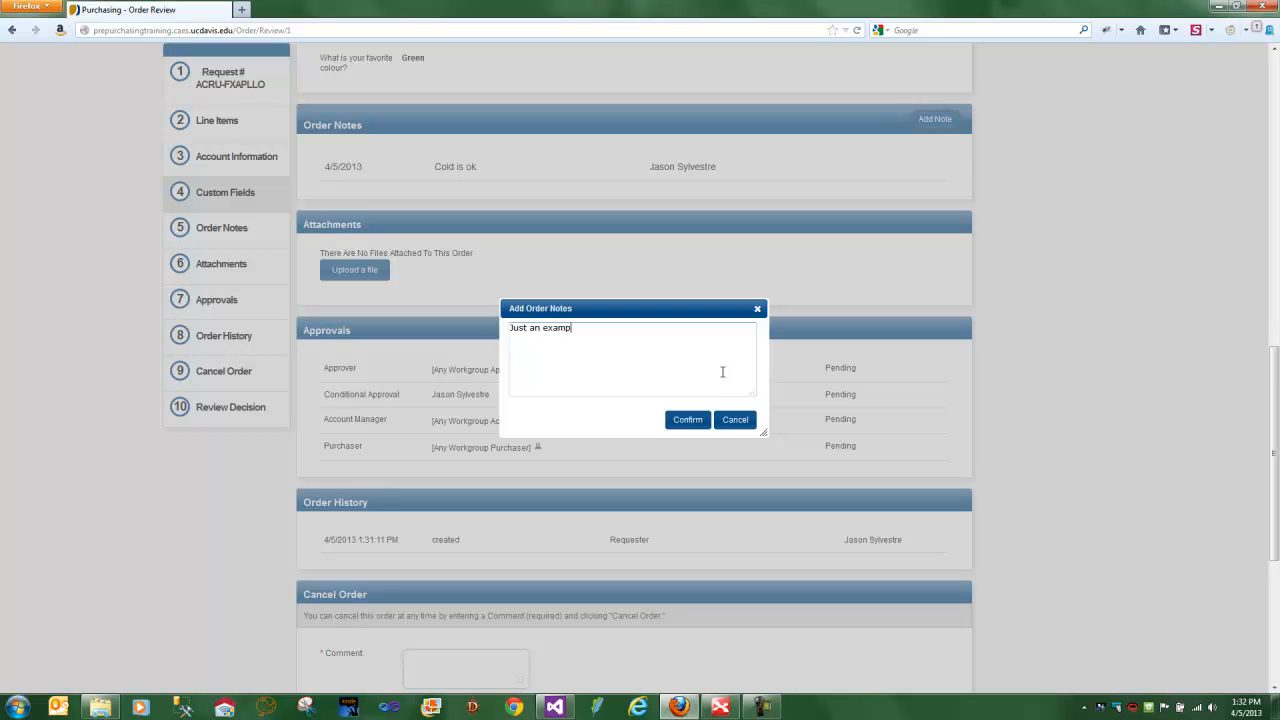
pyautogui.click(687, 419)
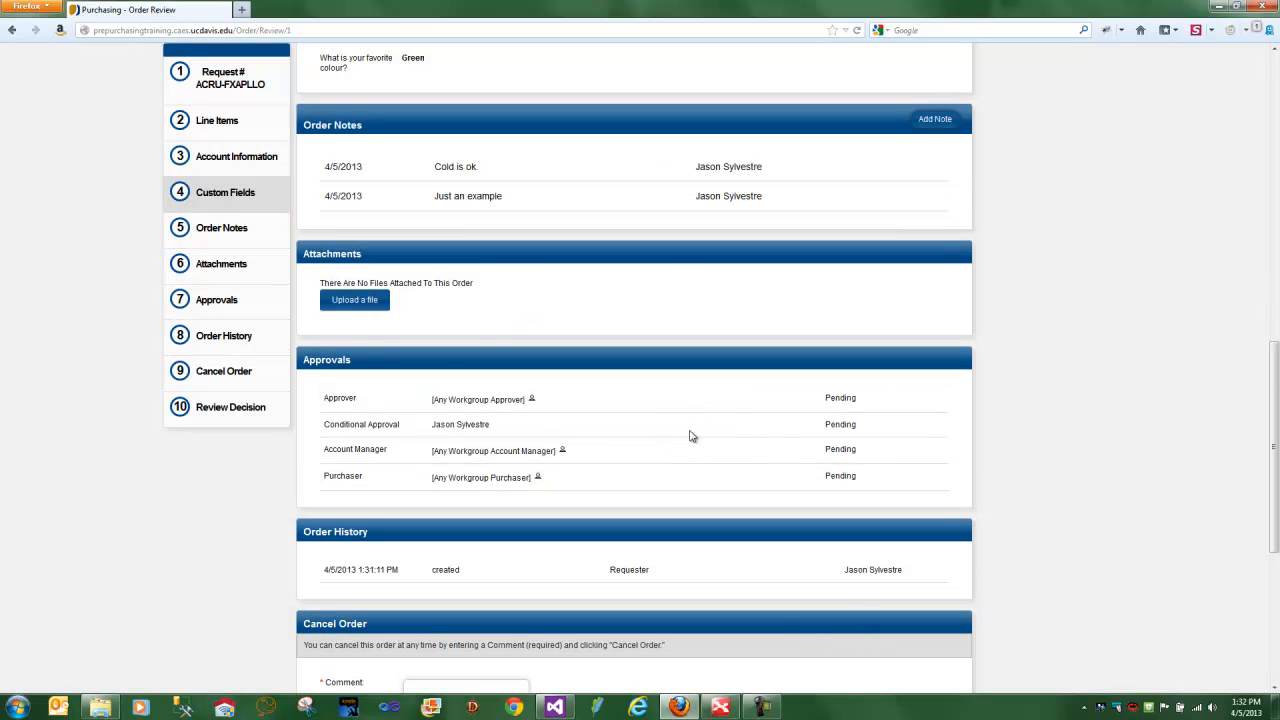
# - Return to the home page and check the recent comments
pyautogui.scroll(8, 380, 246)
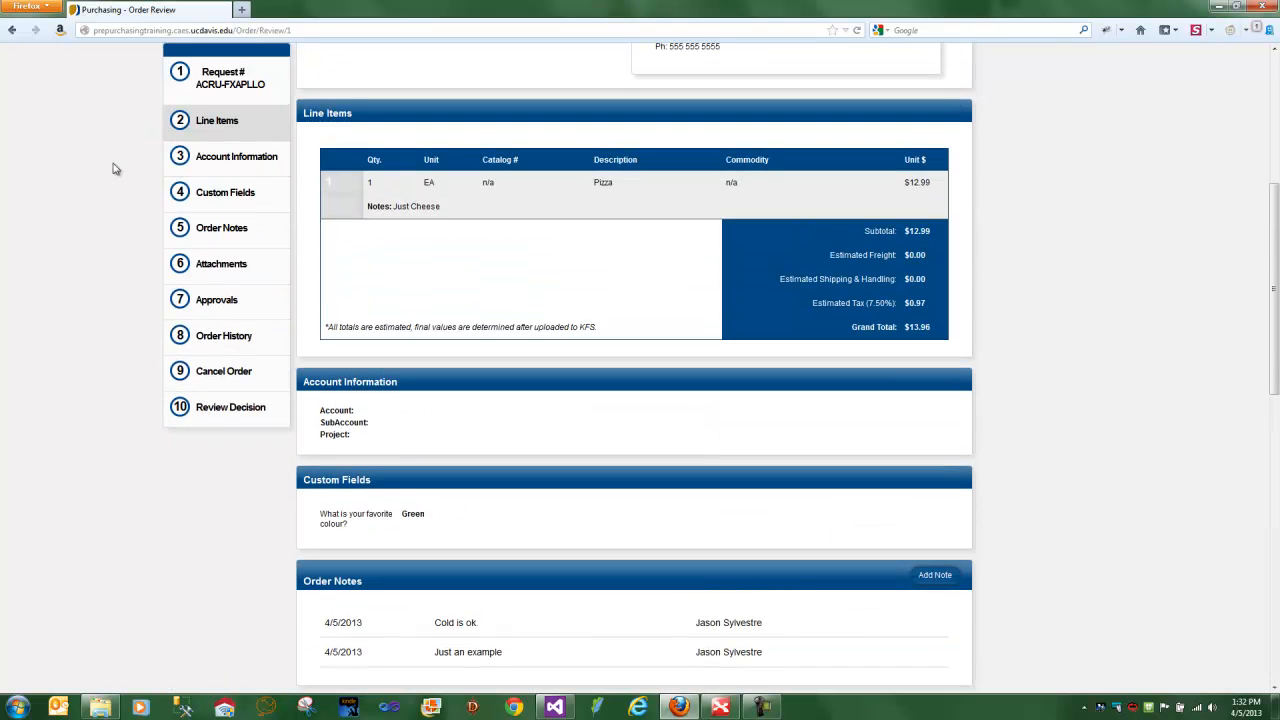
pyautogui.click(28, 55)
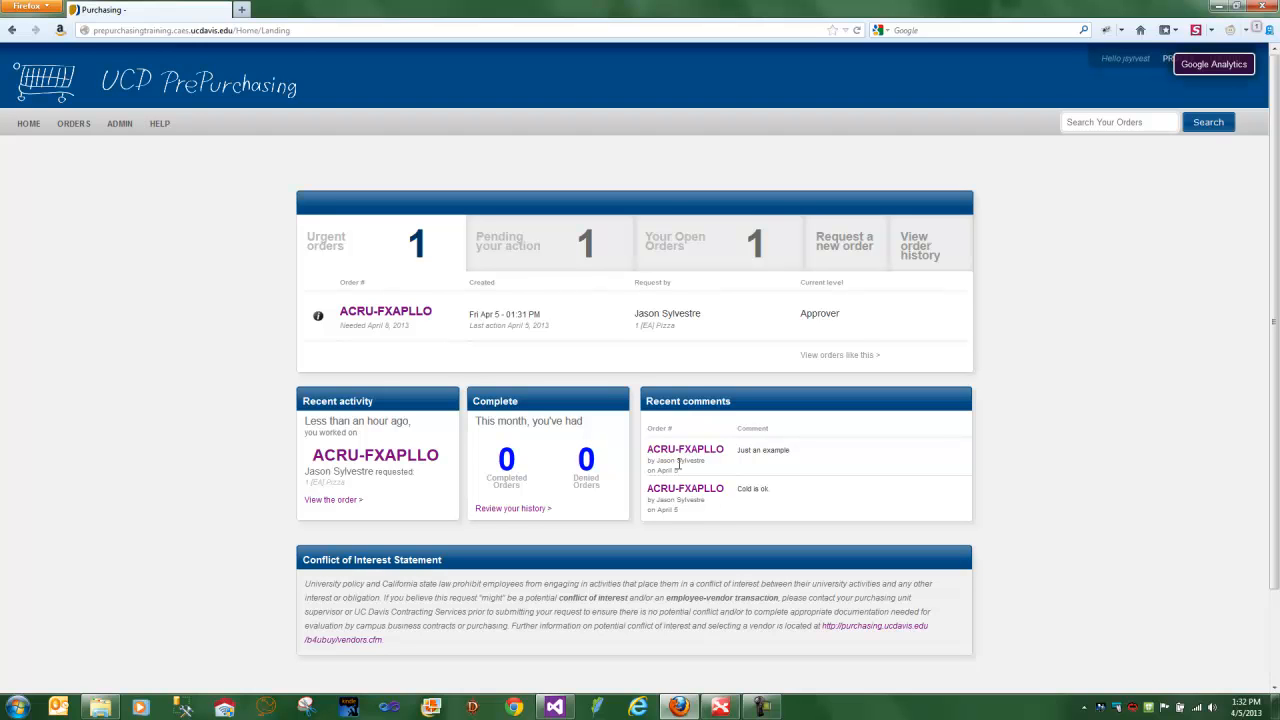
pyautogui.moveTo(762, 708)
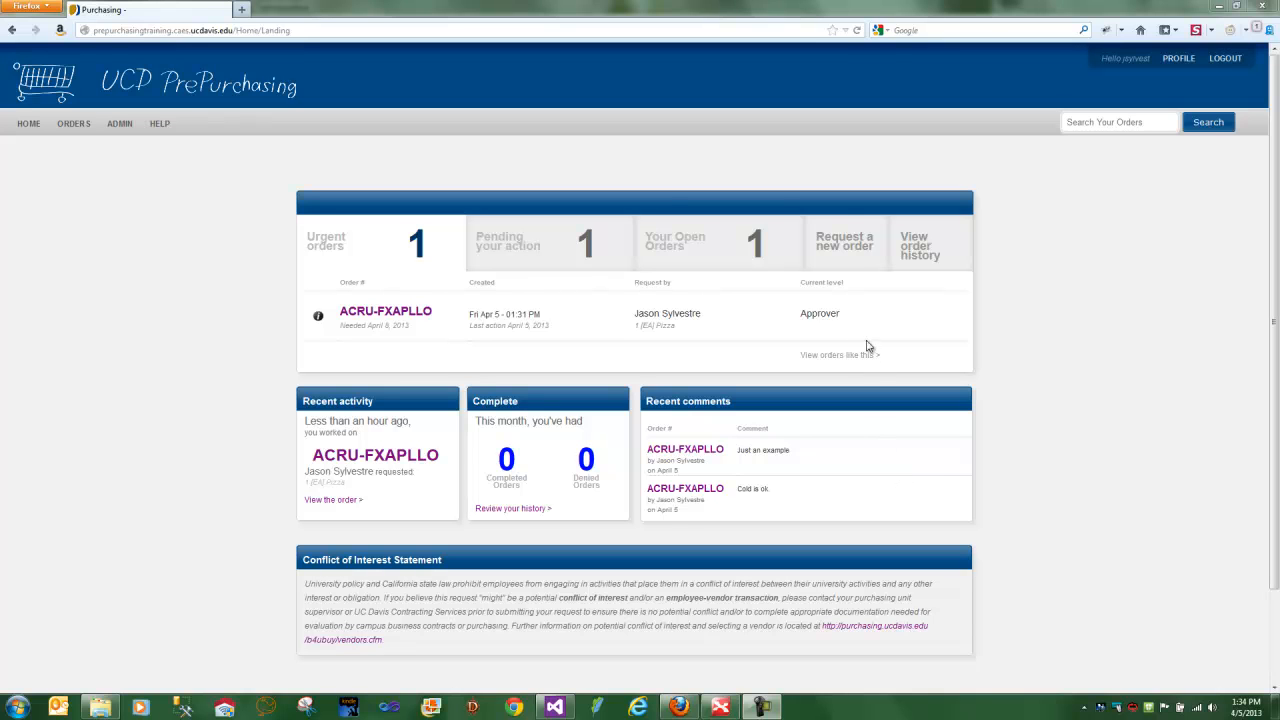
# - Start a new order request under Another Normal Workgroup
pyautogui.click(851, 248)
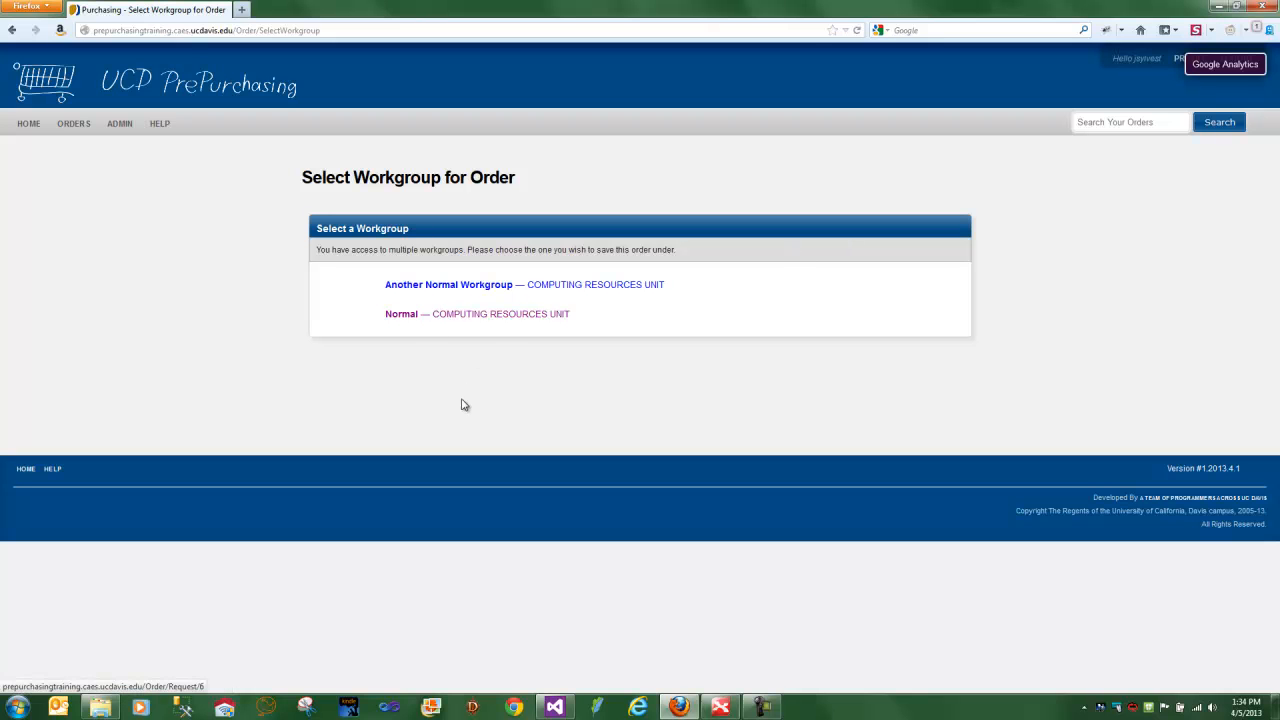
pyautogui.click(474, 286)
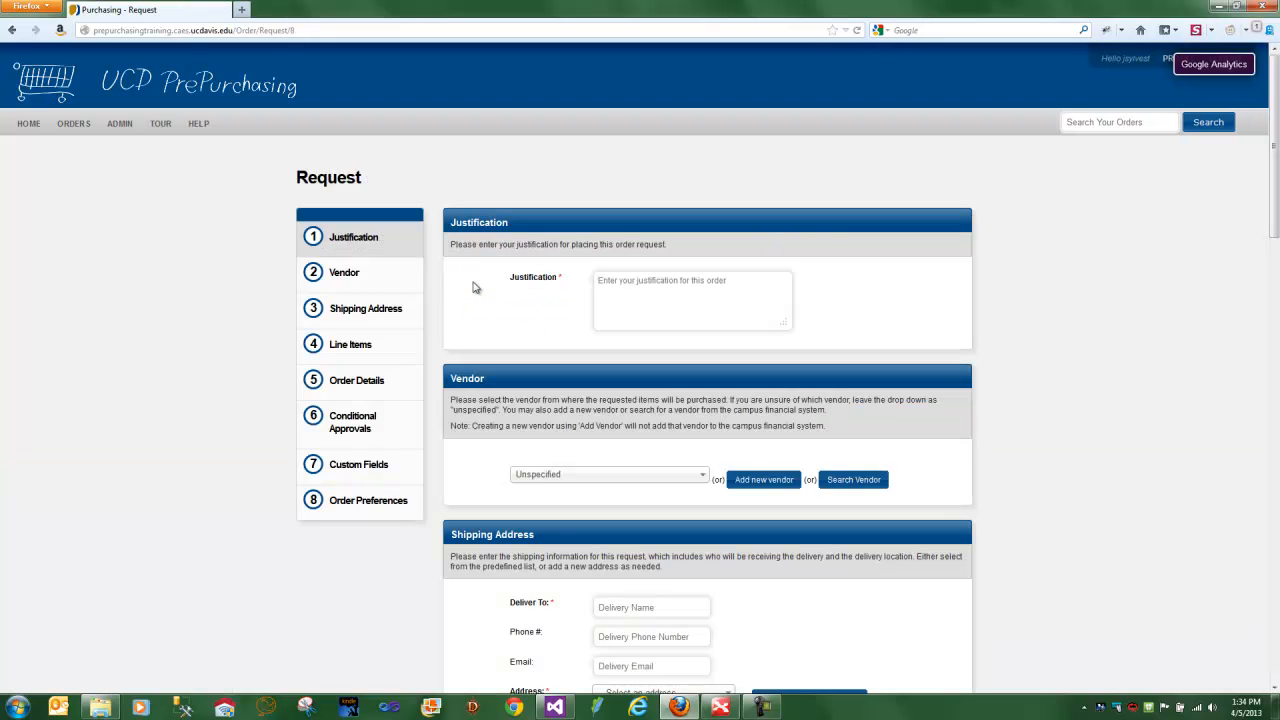
# - Start a new order request under the Normal workgroup and enter "Test" as its justification
pyautogui.click(392, 435)
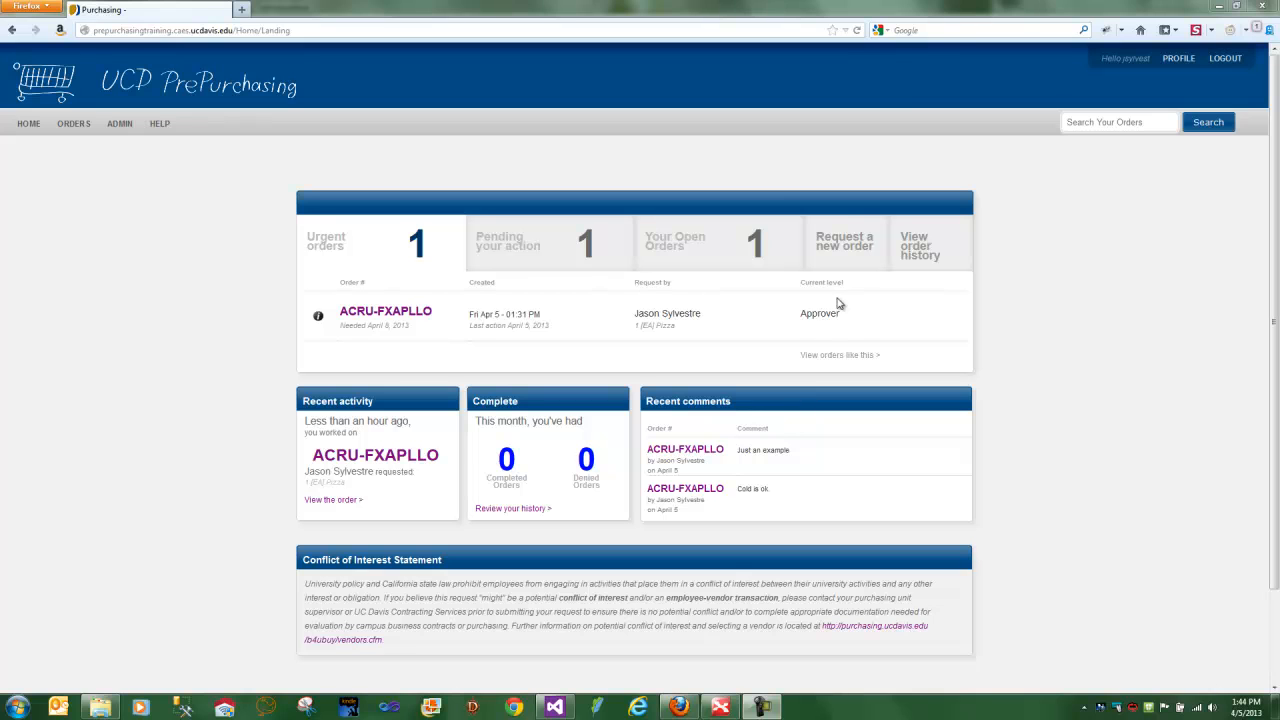
pyautogui.click(844, 260)
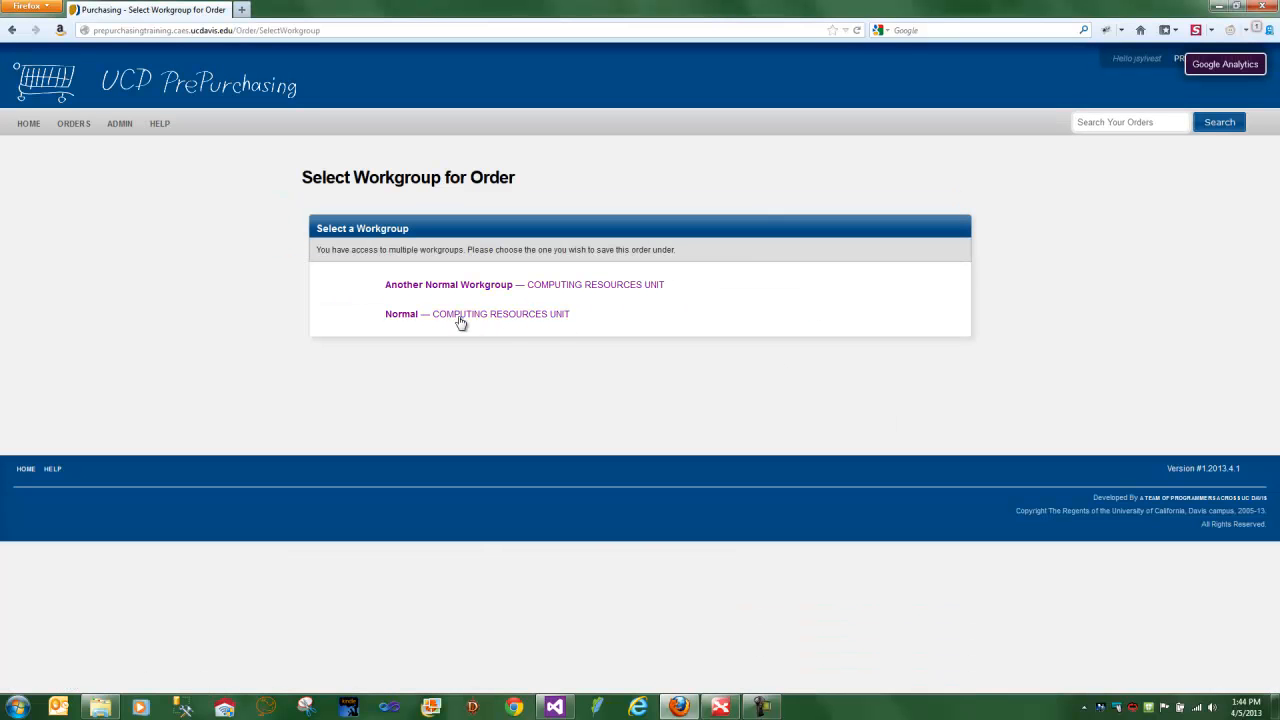
pyautogui.click(457, 318)
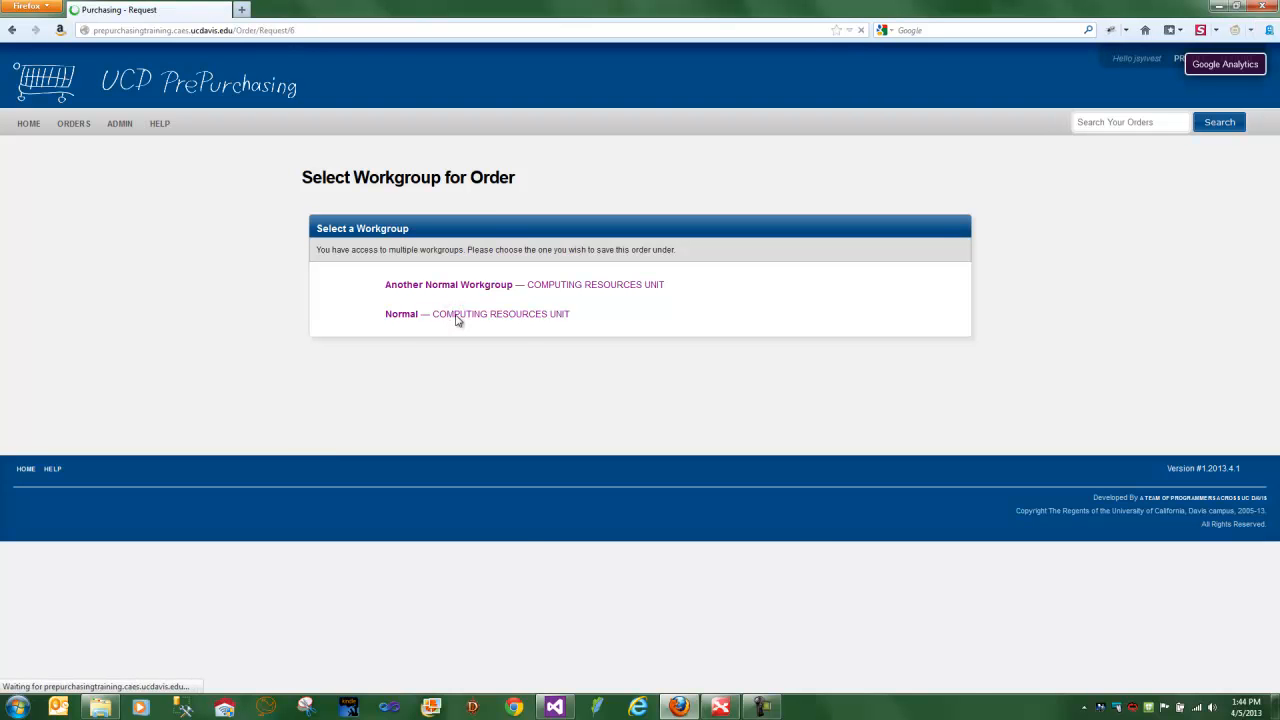
pyautogui.click(643, 304)
pyautogui.write('Test')
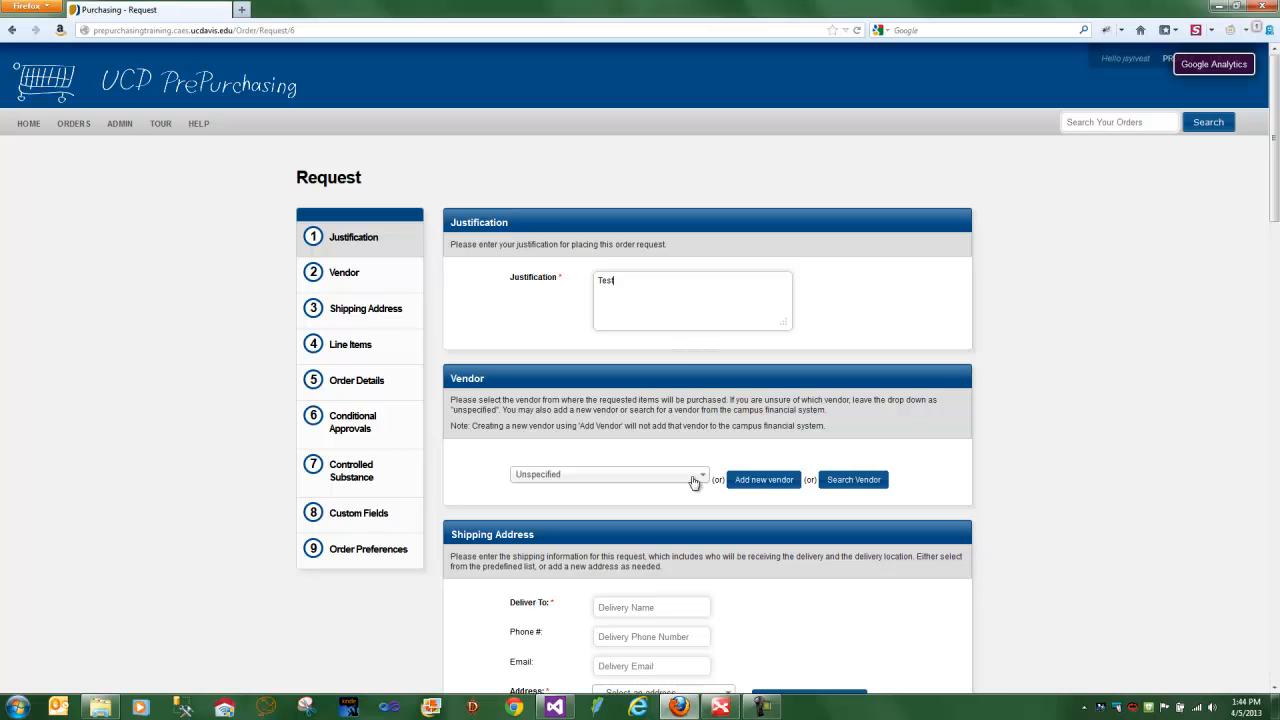
# - Enter the recipient's first name in Deliver To and choose the Office shipping address
pyautogui.scroll(-3, 703, 481)
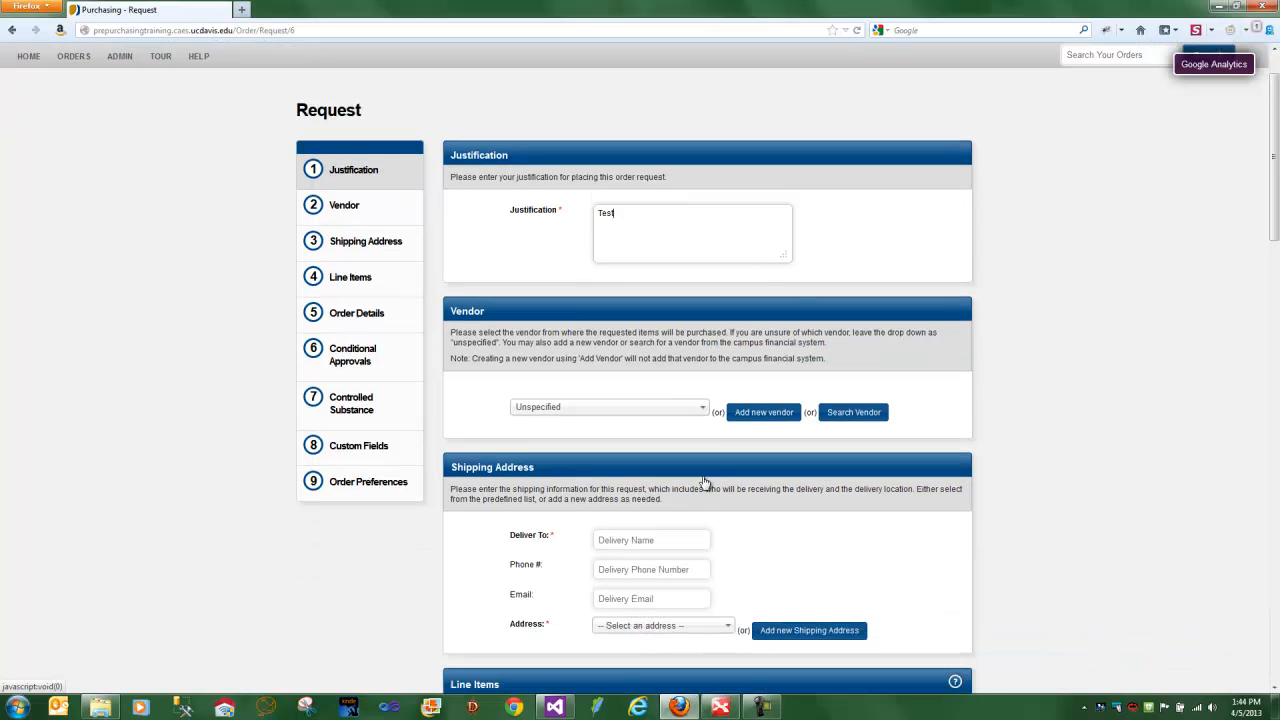
pyautogui.click(636, 372)
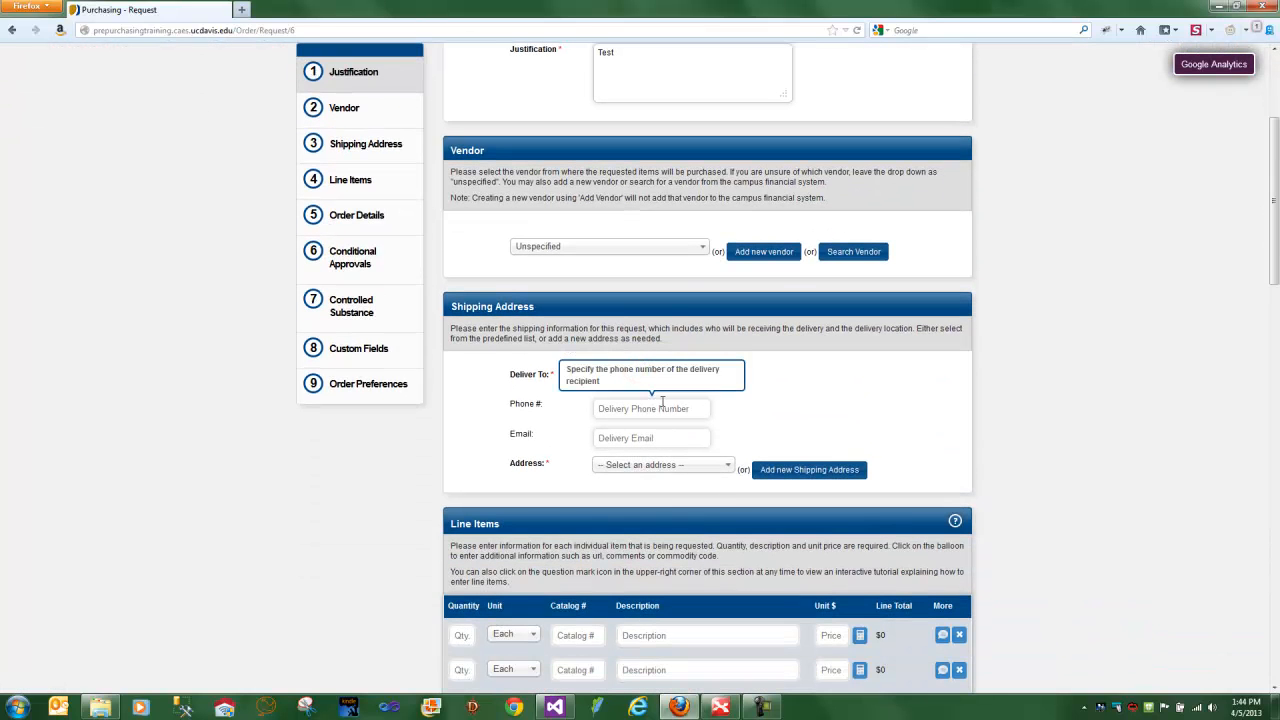
pyautogui.write('Jason')
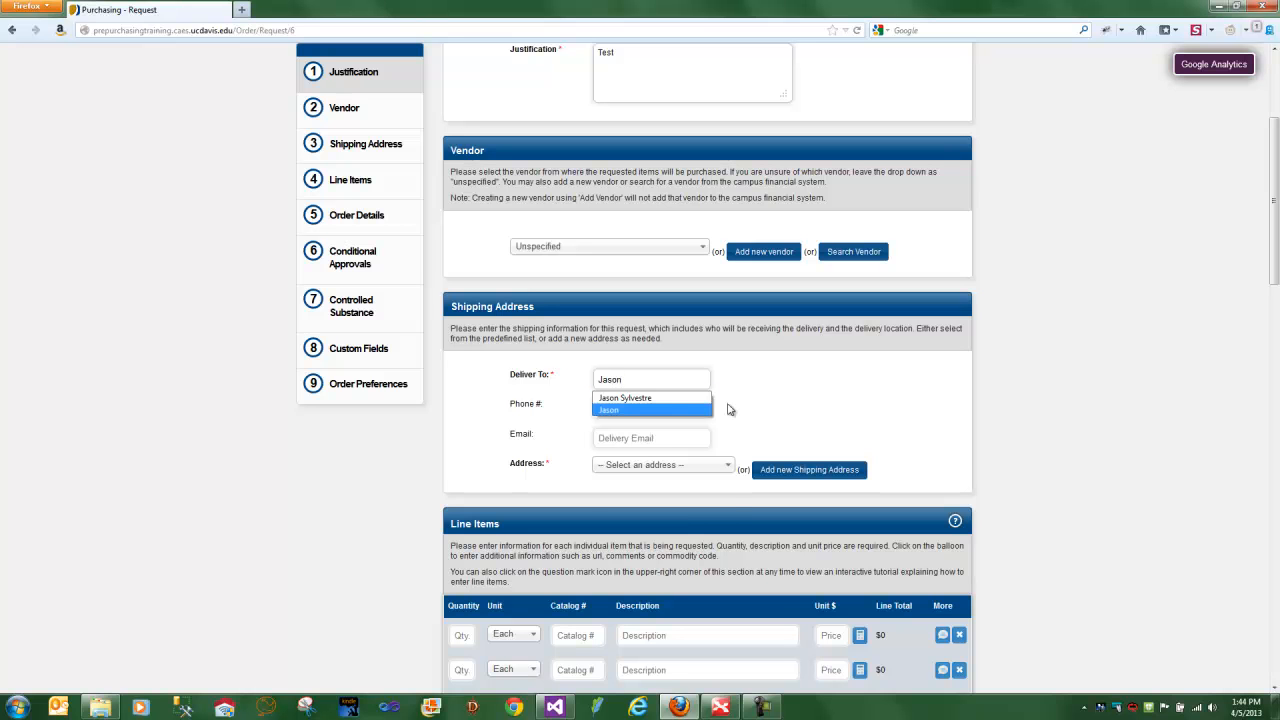
pyautogui.click(722, 466)
pyautogui.click(651, 520)
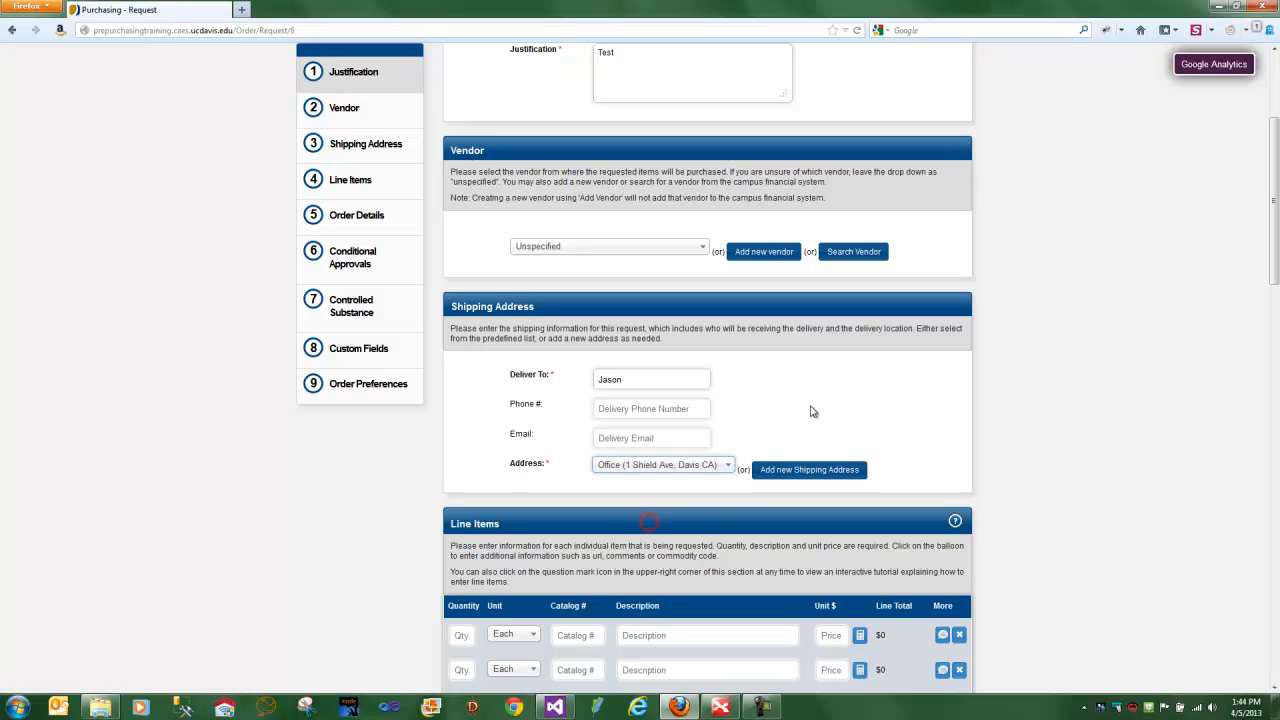
# - Reset the shipping address to "-- Select an address --" and try to create the request
pyautogui.scroll(-2, 726, 315)
pyautogui.click(726, 314)
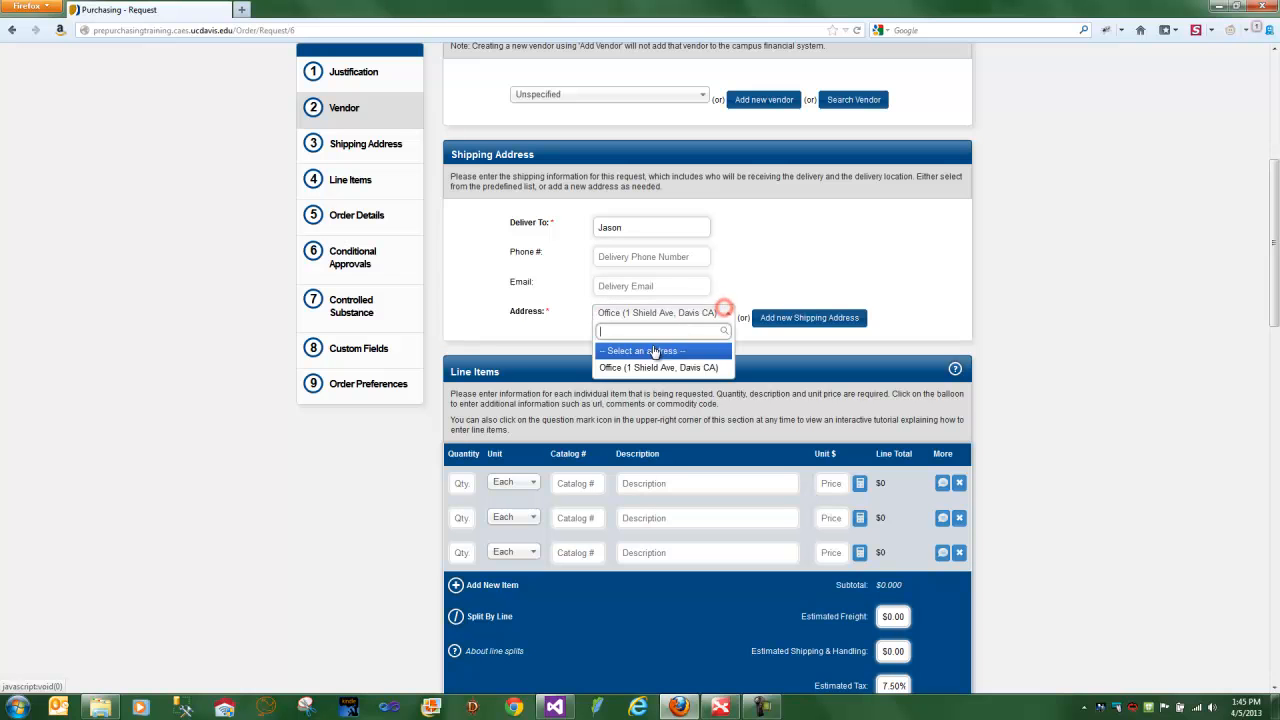
pyautogui.click(653, 346)
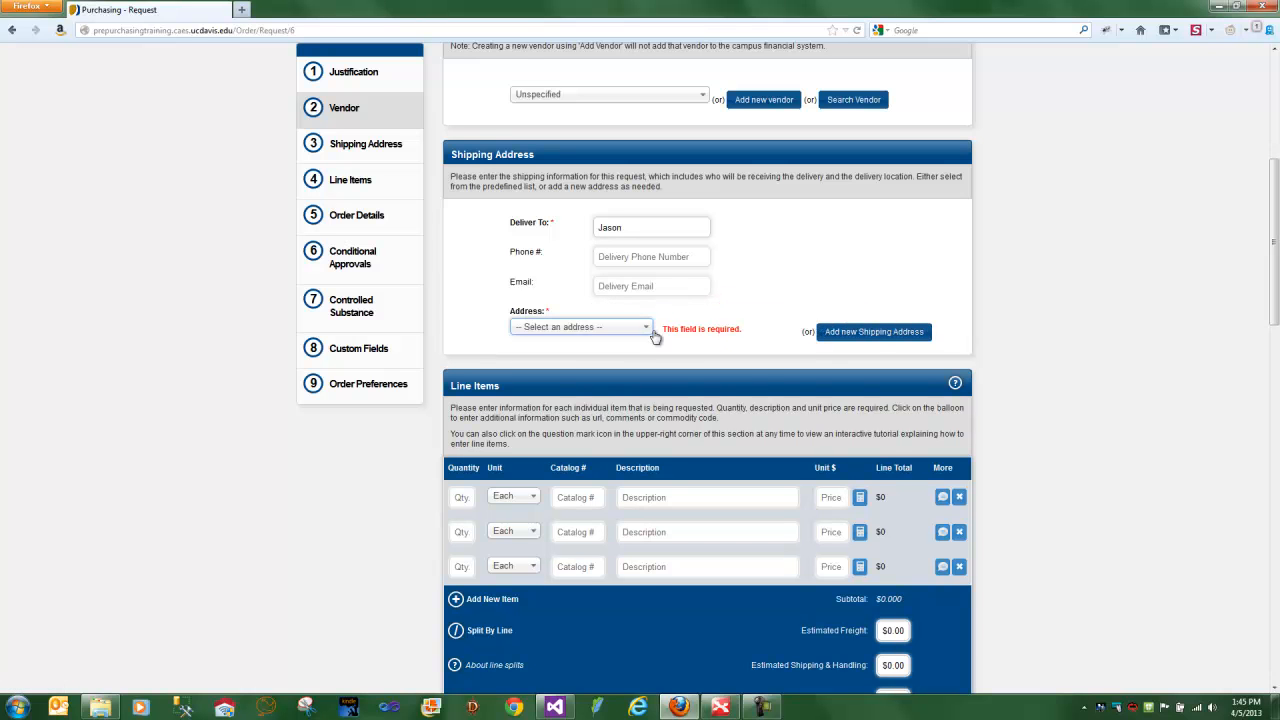
pyautogui.scroll(-10, 665, 350)
pyautogui.scroll(-5, 665, 600)
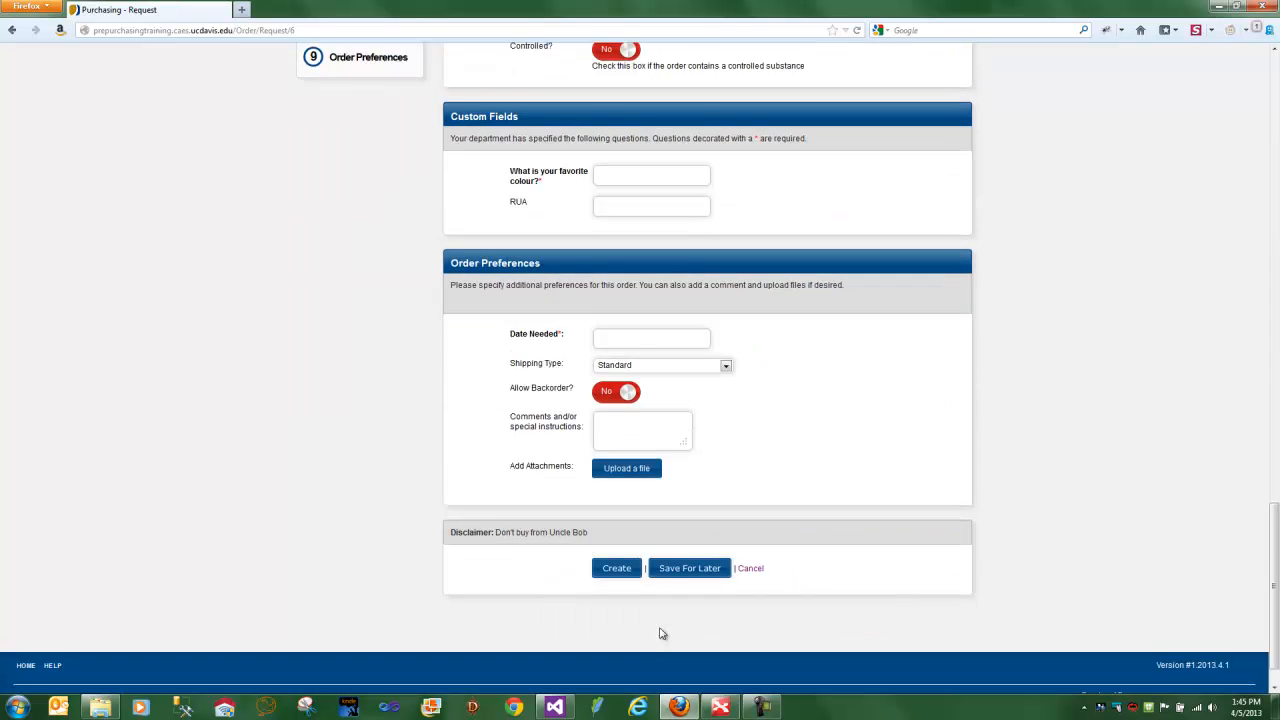
pyautogui.click(632, 527)
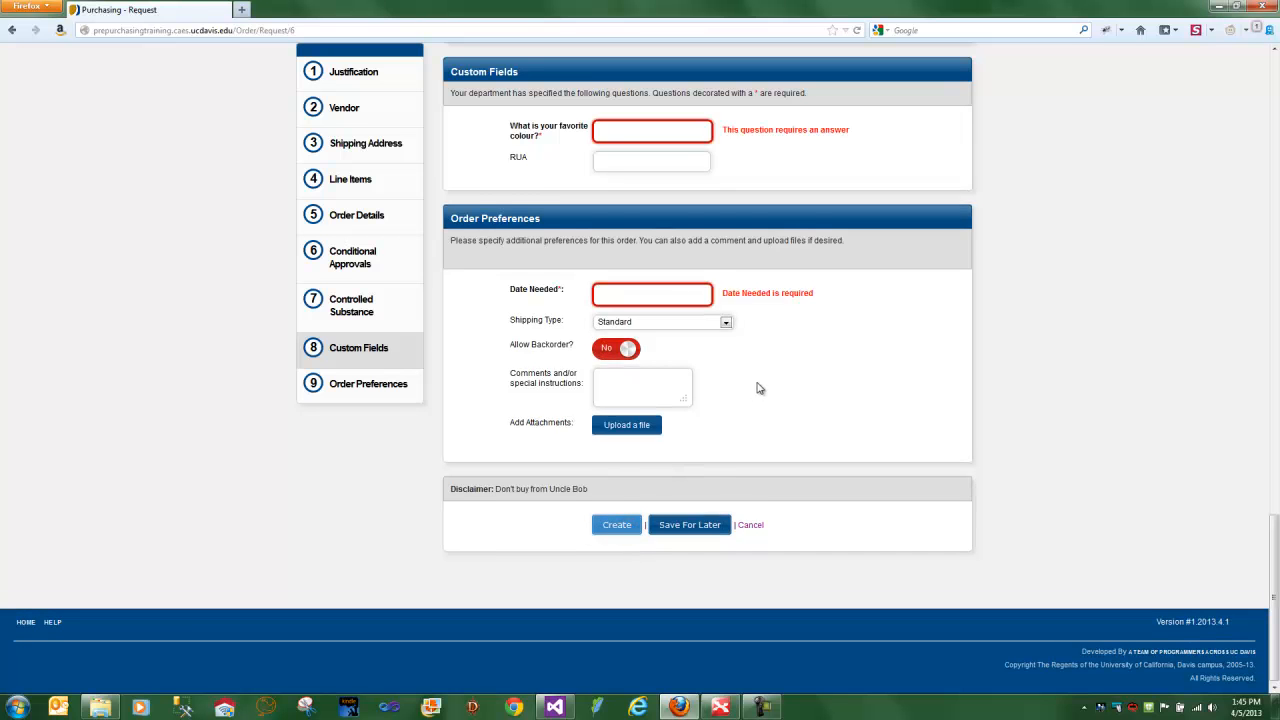
# - Choose Office as the request's shipping address again
pyautogui.scroll(10, 759, 388)
pyautogui.scroll(9, 758, 388)
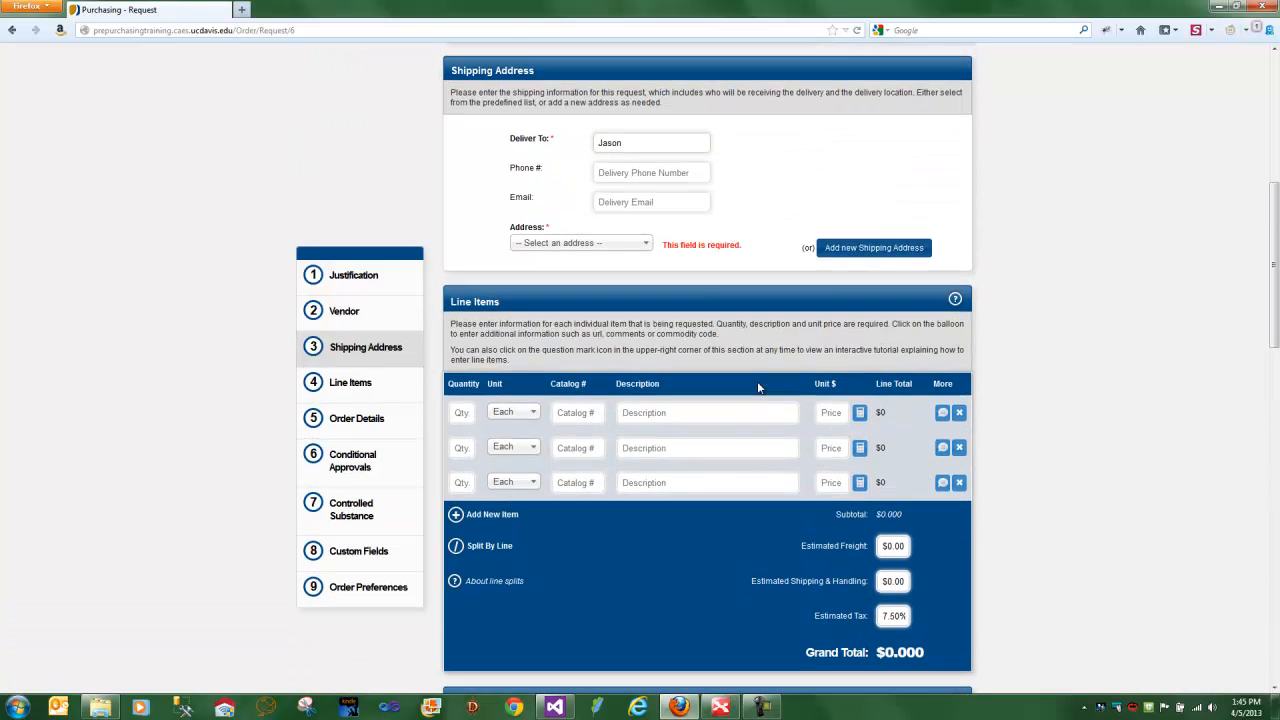
pyautogui.scroll(-3, 758, 396)
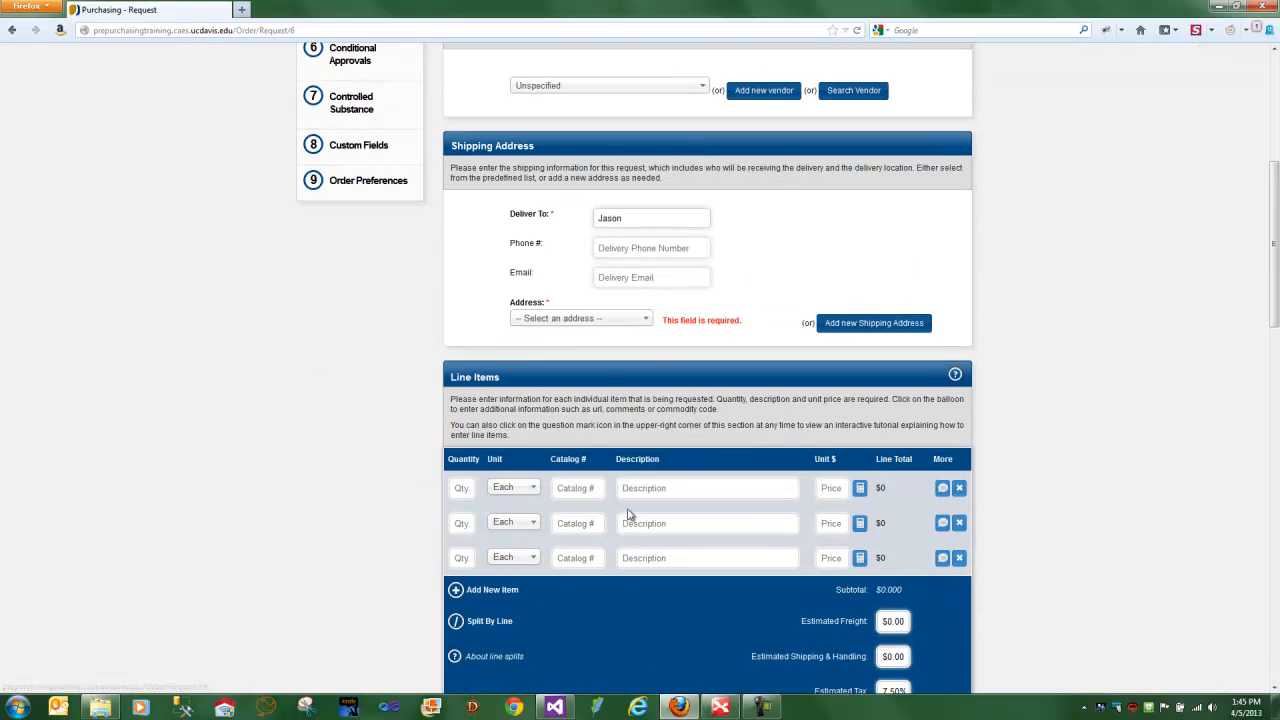
pyautogui.click(590, 318)
pyautogui.click(578, 374)
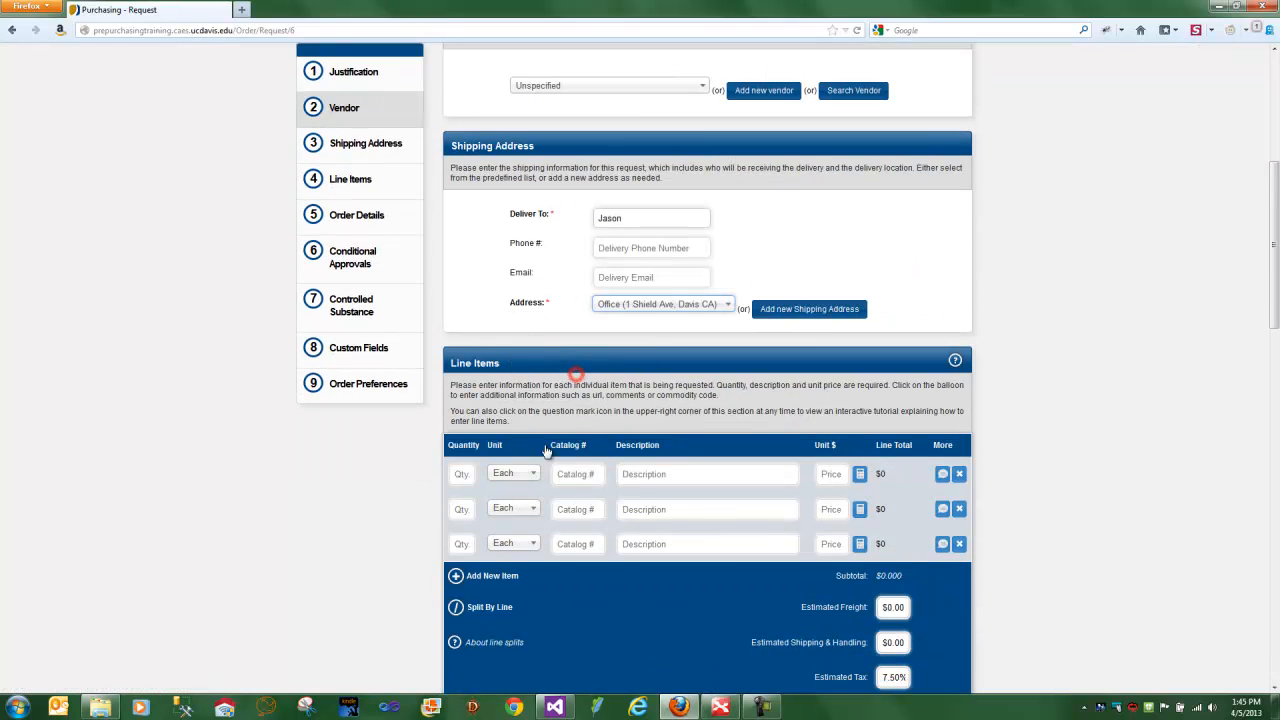
# - Fill in the first line item with quantity 1, description "1" and unit price 1
pyautogui.click(465, 473)
pyautogui.write('1')
pyautogui.click(669, 472)
pyautogui.write('1')
pyautogui.click(836, 476)
pyautogui.write('1')
# - Split the order by line to show account fields under each line item, and cancel the split
pyautogui.scroll(-3, 843, 487)
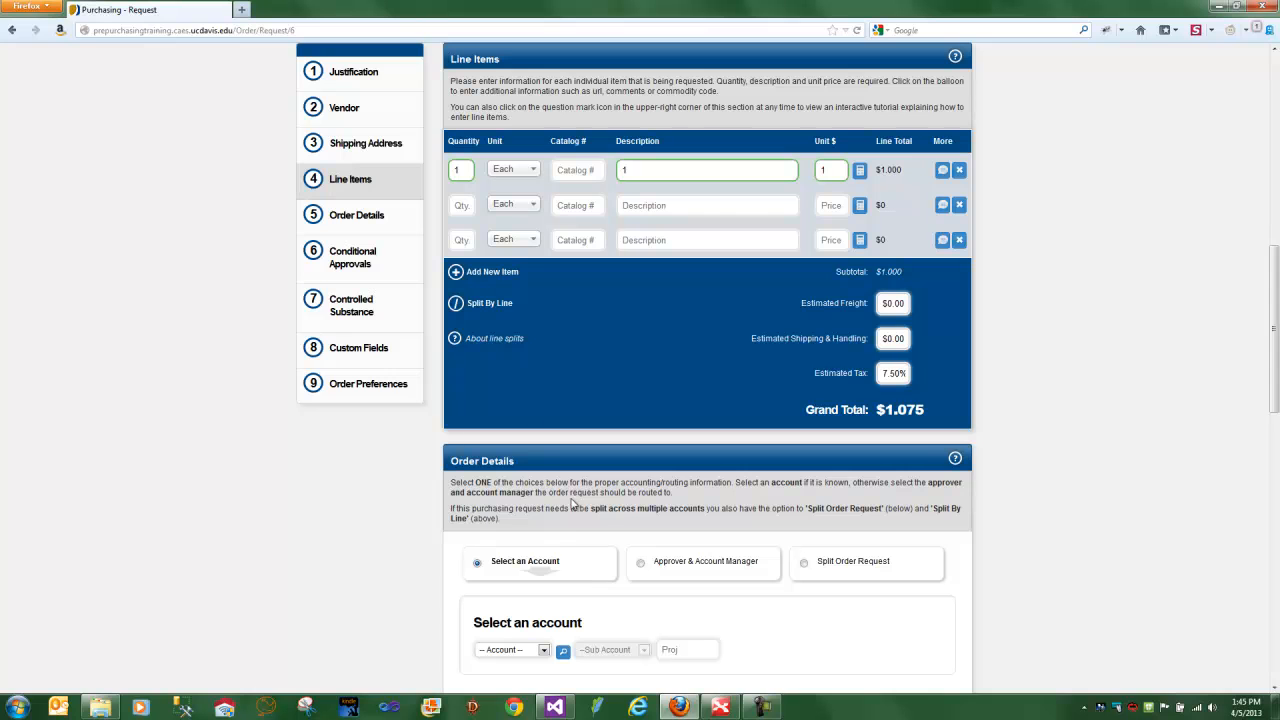
pyautogui.click(490, 303)
pyautogui.click(713, 302)
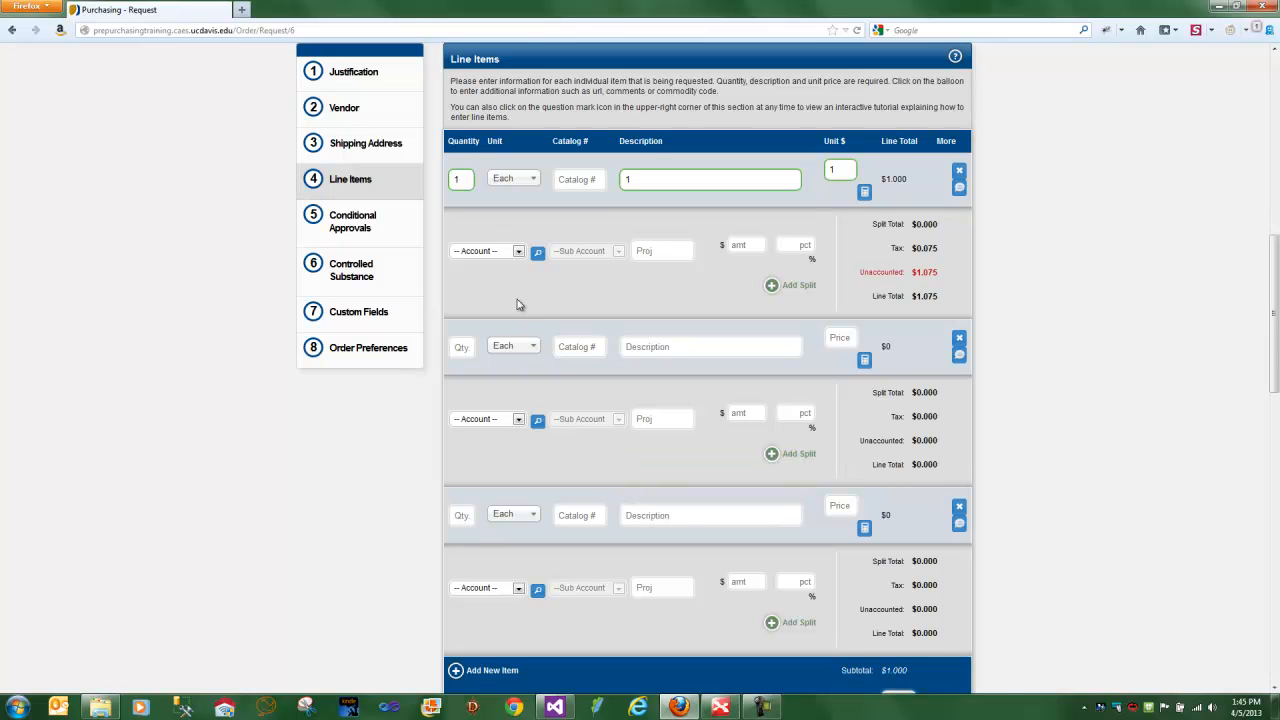
pyautogui.scroll(-3, 518, 304)
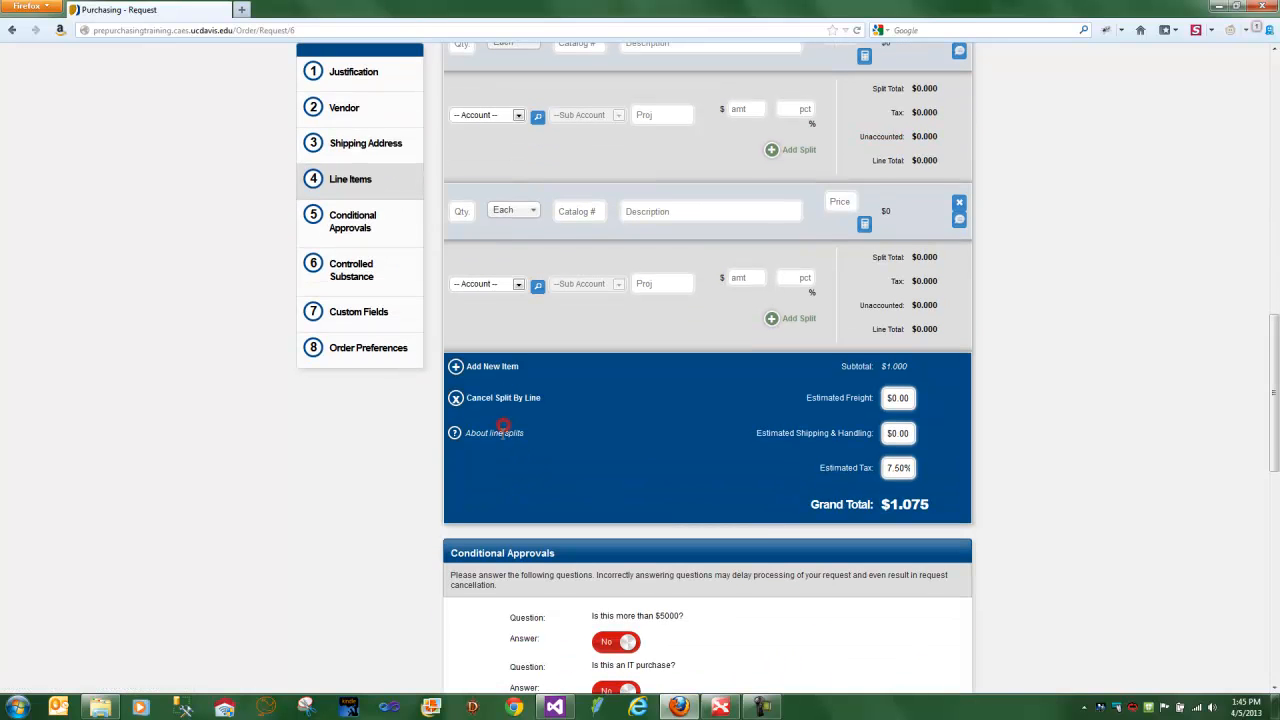
pyautogui.click(504, 400)
pyautogui.click(674, 302)
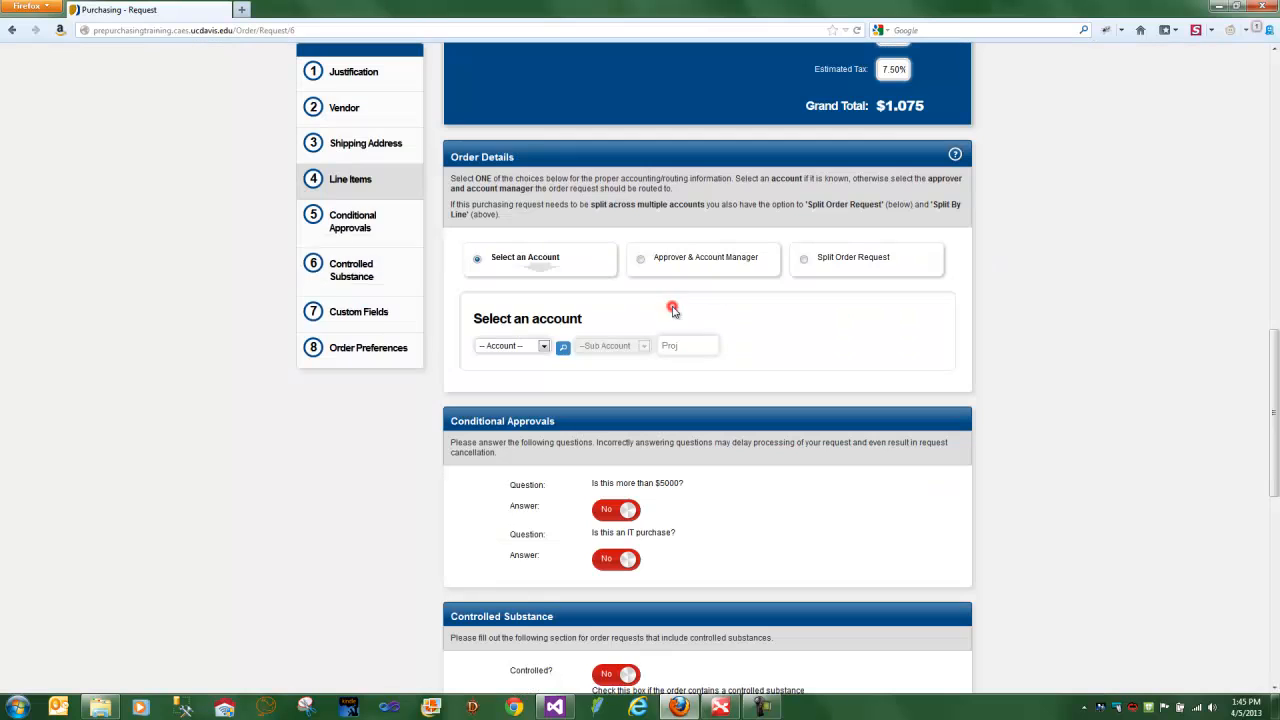
# - Search the campus financial accounts for "test" and select LBNL: DUCT LEAKAGE TEST as the order's account
pyautogui.click(544, 346)
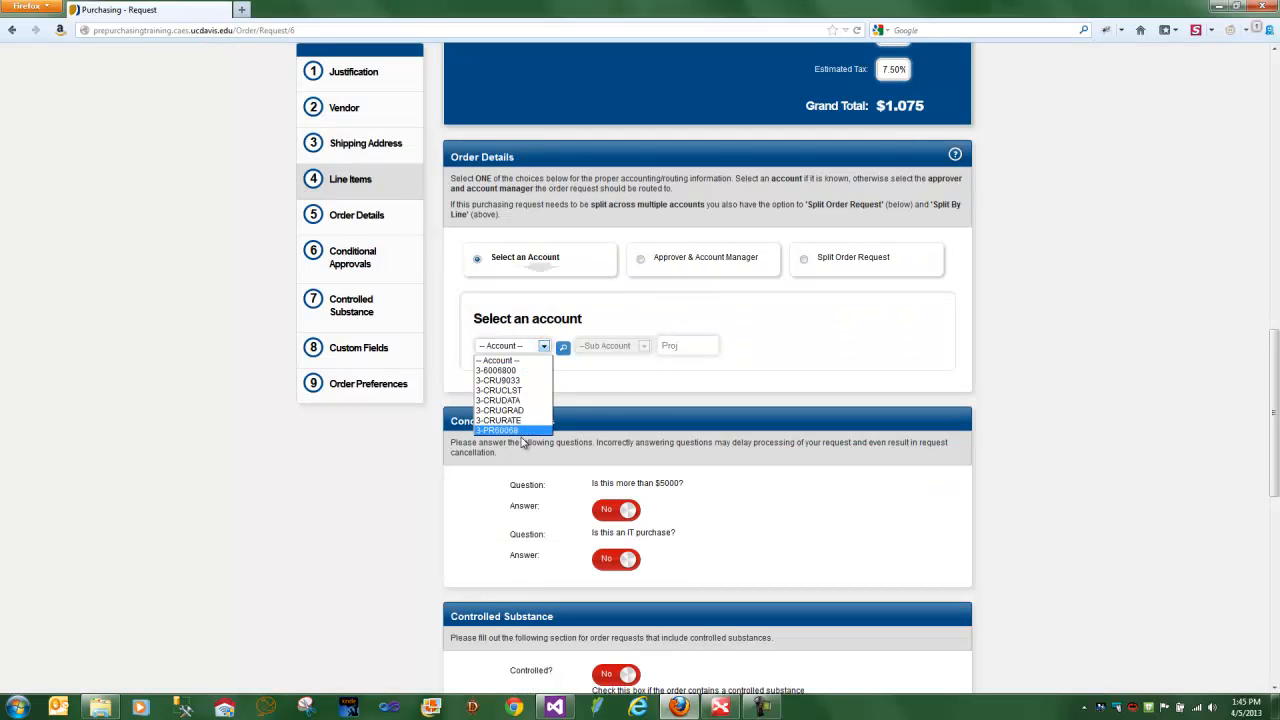
pyautogui.click(562, 349)
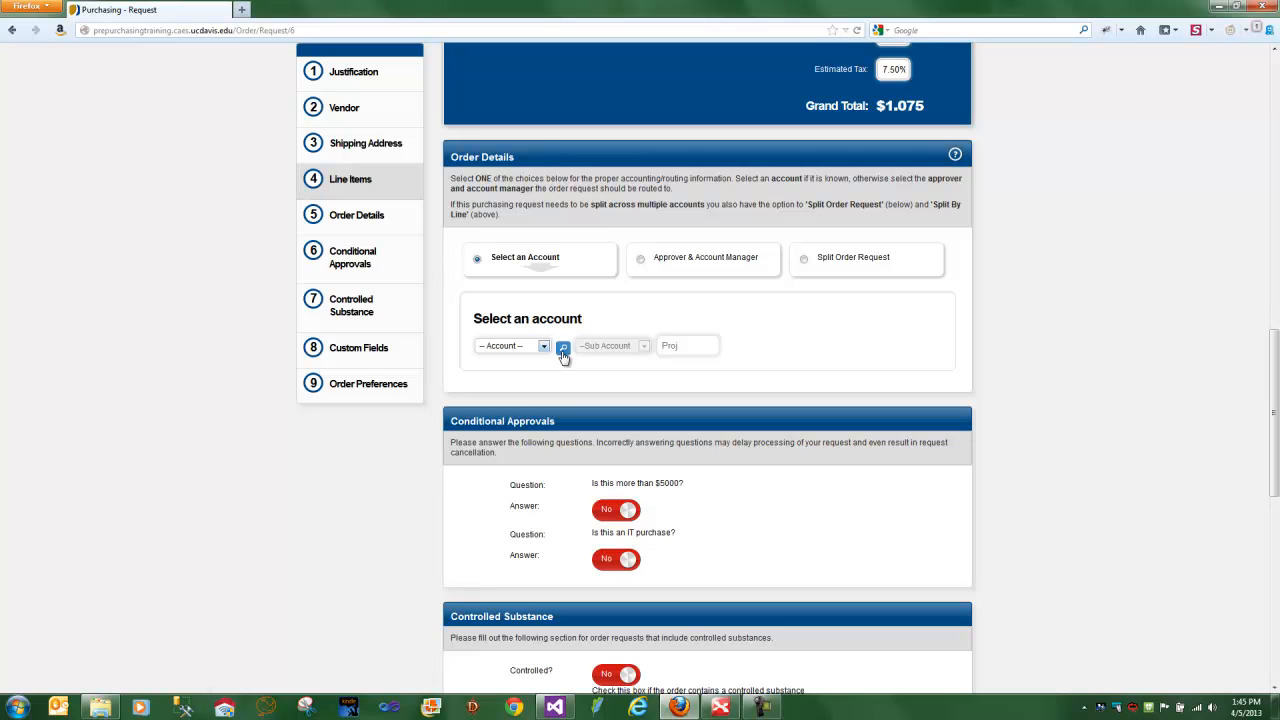
pyautogui.click(563, 348)
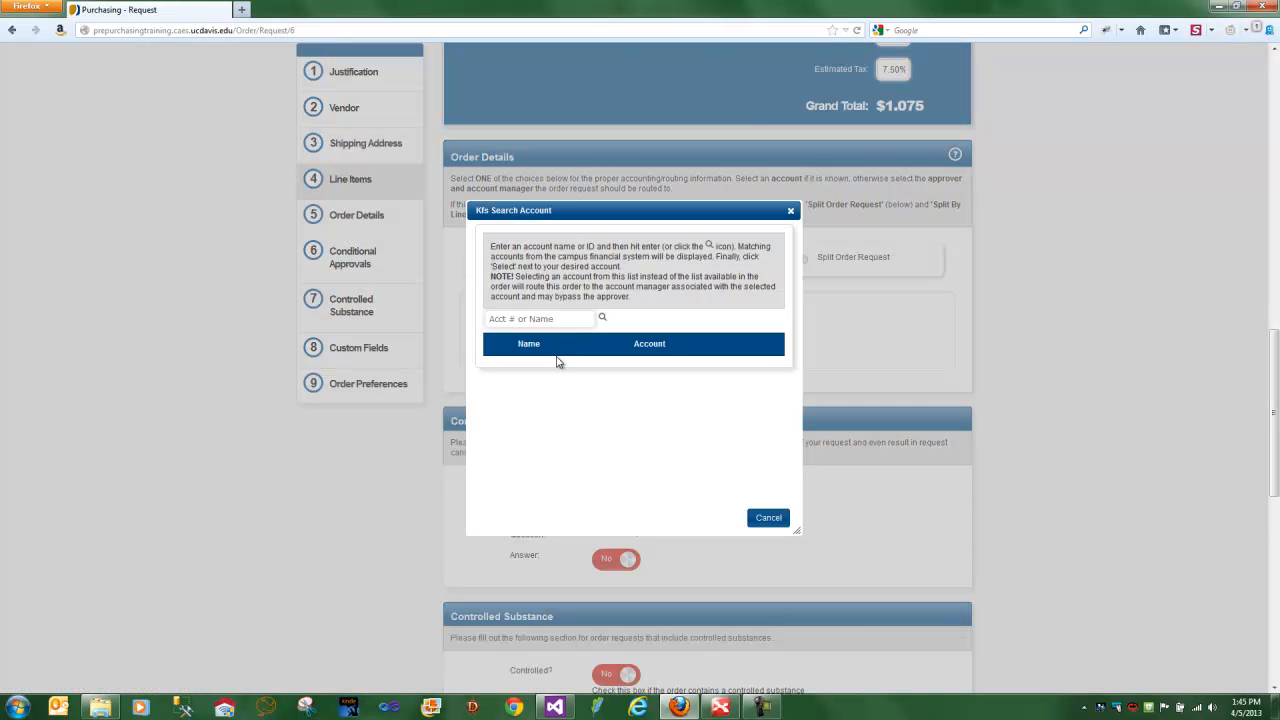
pyautogui.write('test')
pyautogui.click(601, 317)
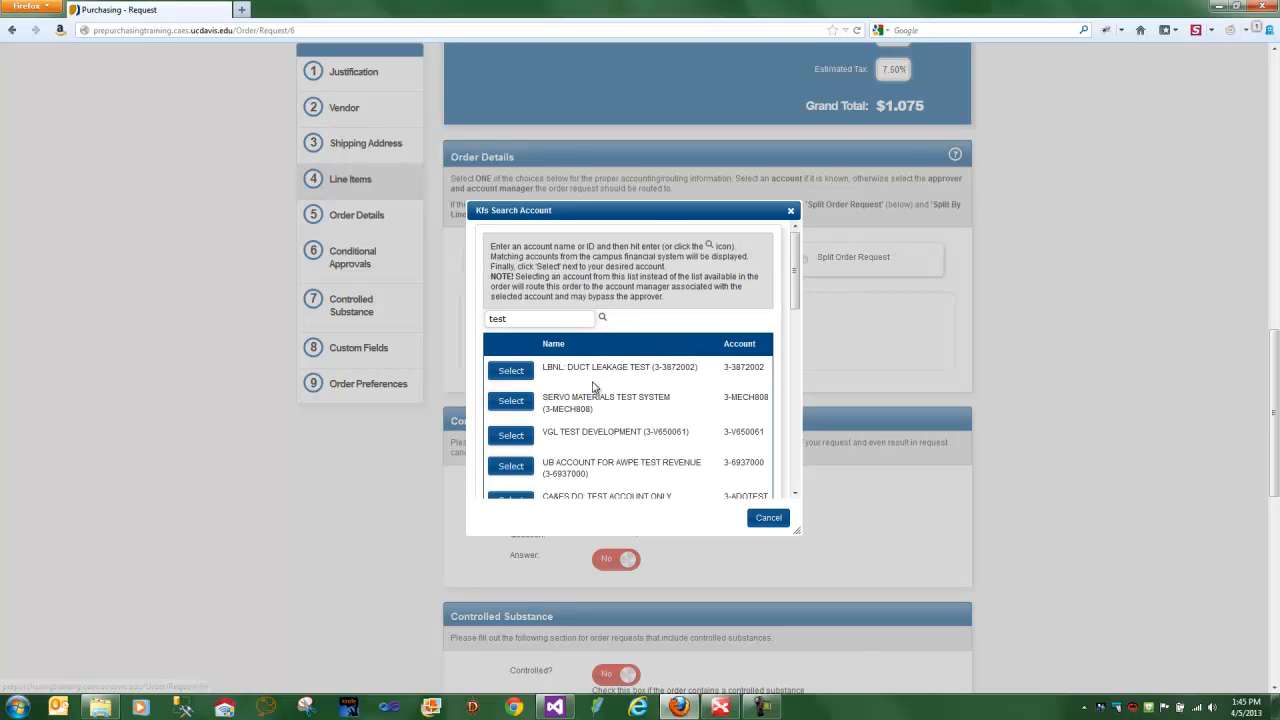
pyautogui.click(512, 371)
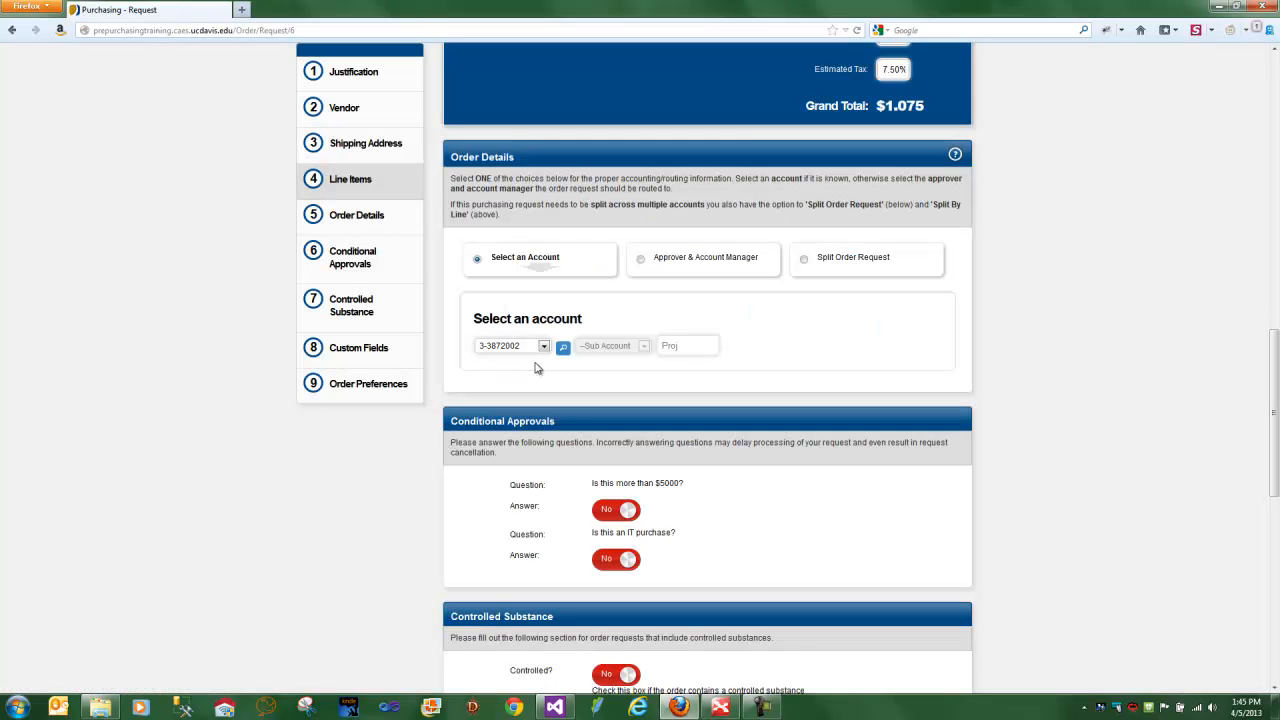
# - Answer the custom field asking for the favorite colour with "red"
pyautogui.scroll(3, 780, 330)
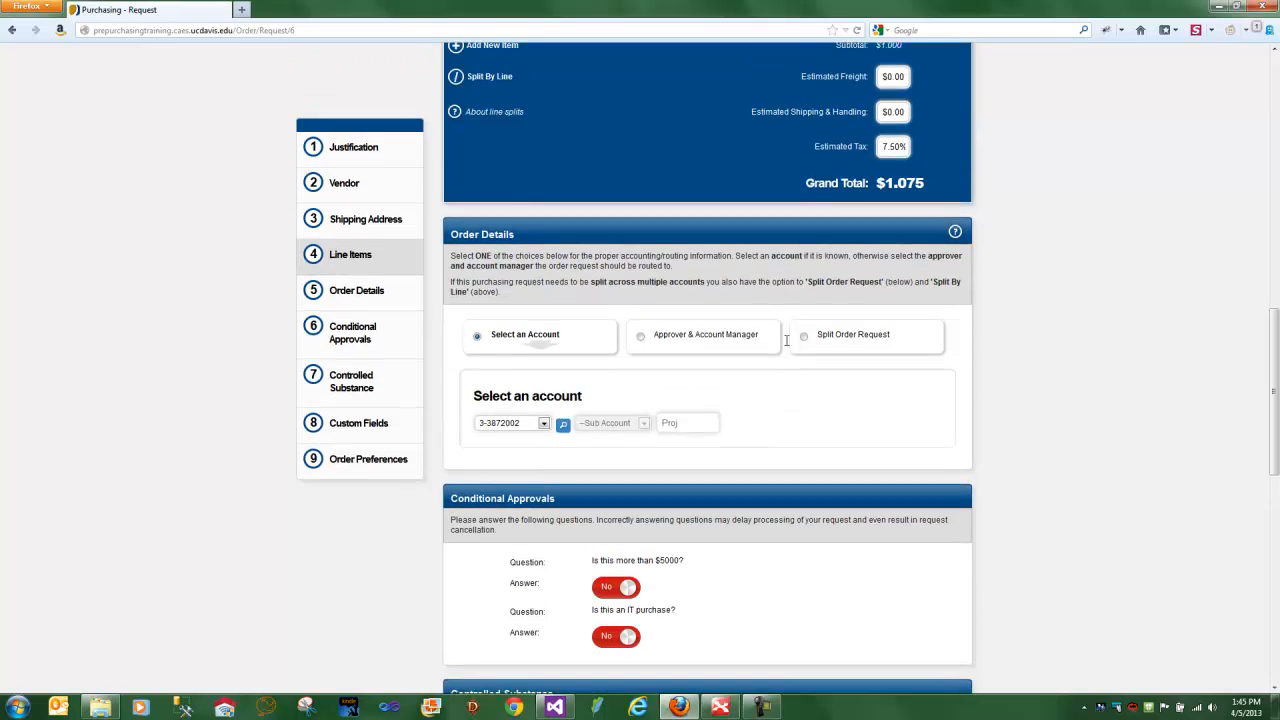
pyautogui.scroll(-4, 772, 357)
pyautogui.scroll(-2, 772, 364)
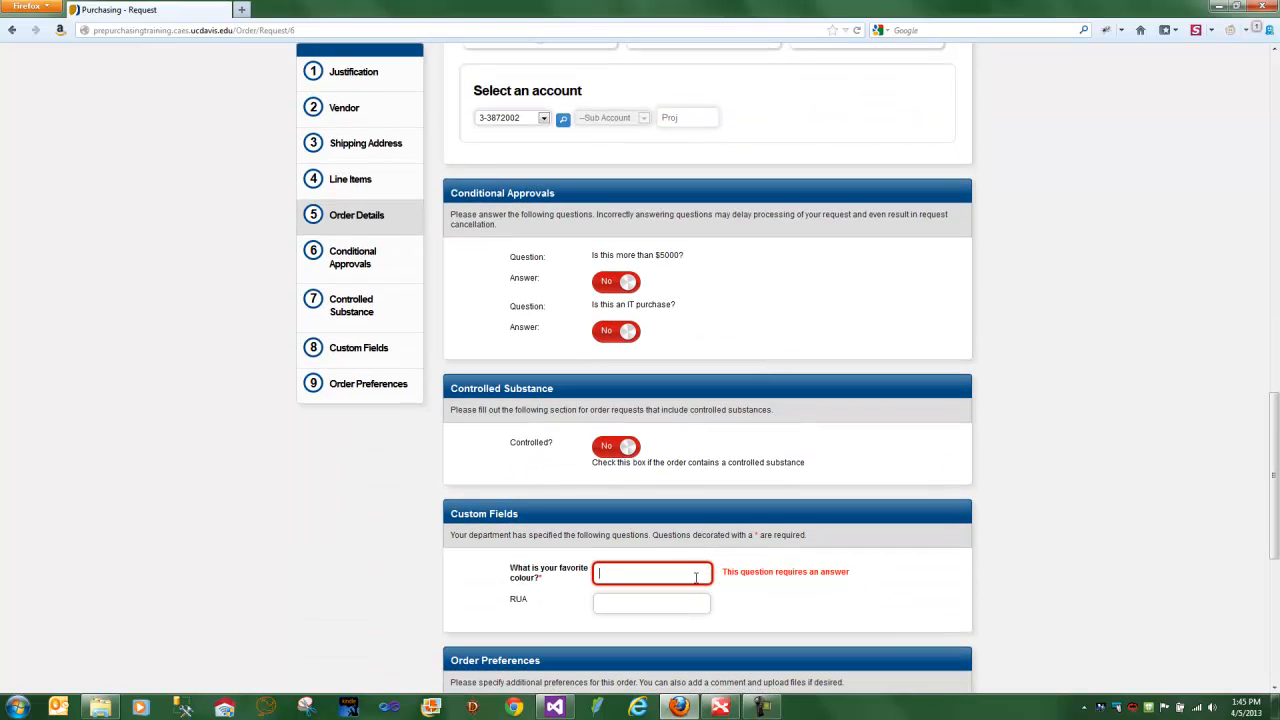
pyautogui.write('ed')
# - Set the date needed to 04/25/2013 and create the order request
pyautogui.scroll(-5, 695, 578)
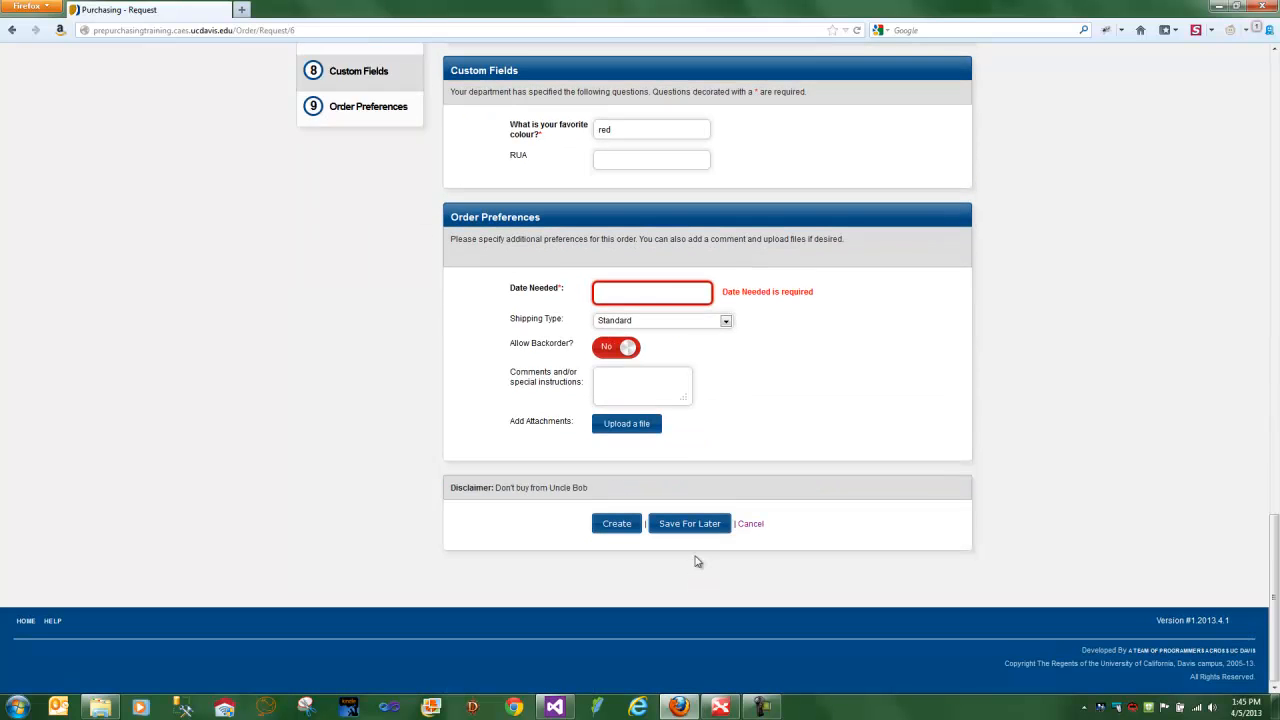
pyautogui.click(668, 296)
pyautogui.click(674, 407)
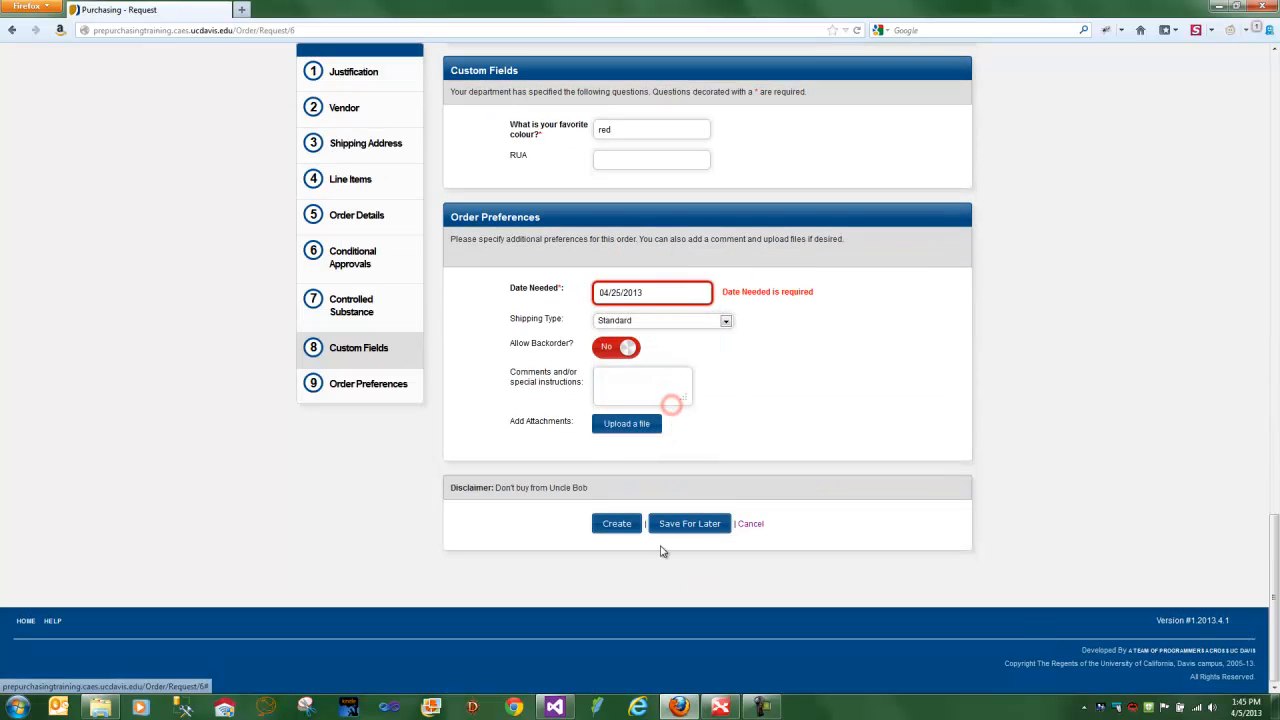
pyautogui.click(618, 524)
pyautogui.click(627, 304)
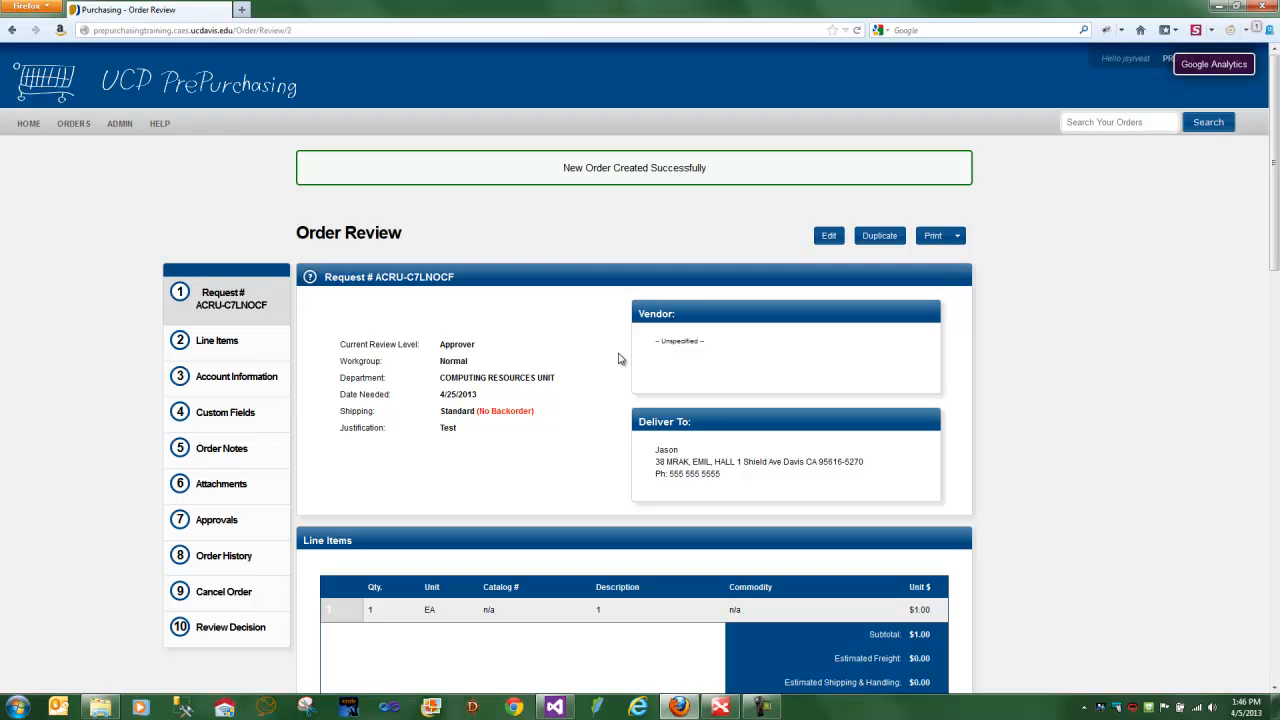
# - Return to the home page and compare the lists of open, urgent and pending orders
pyautogui.click(30, 125)
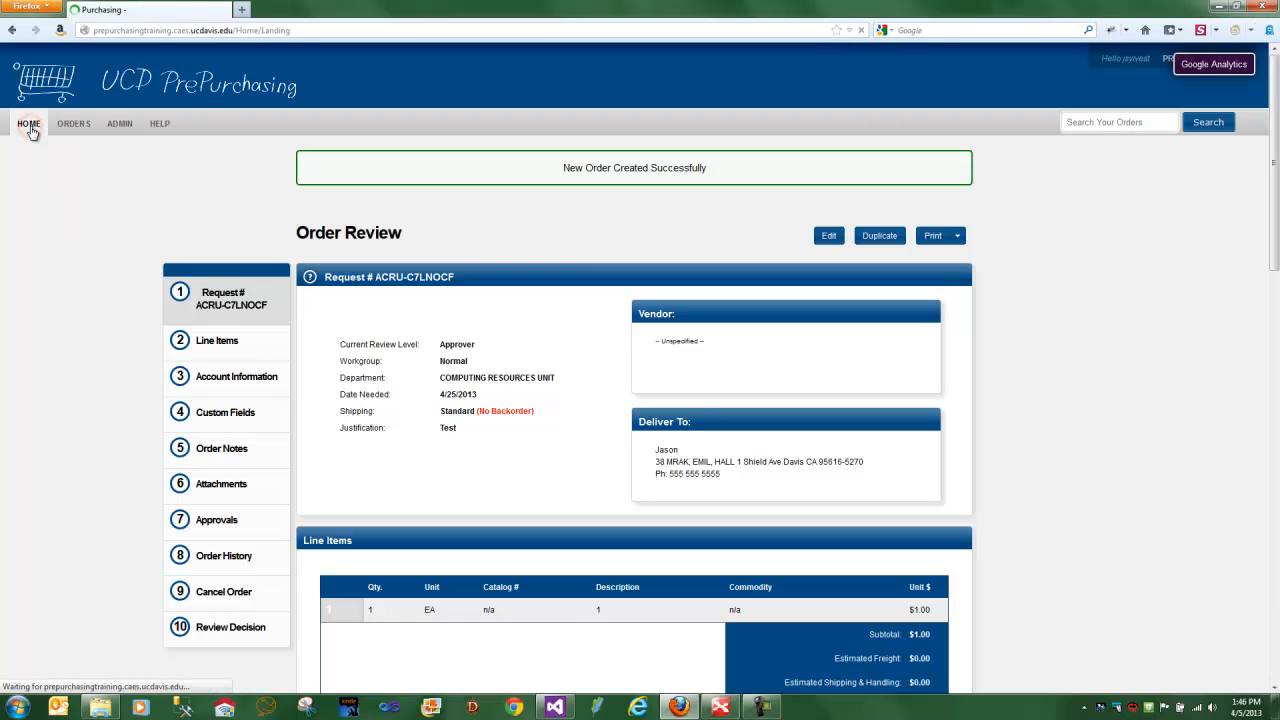
pyautogui.click(737, 249)
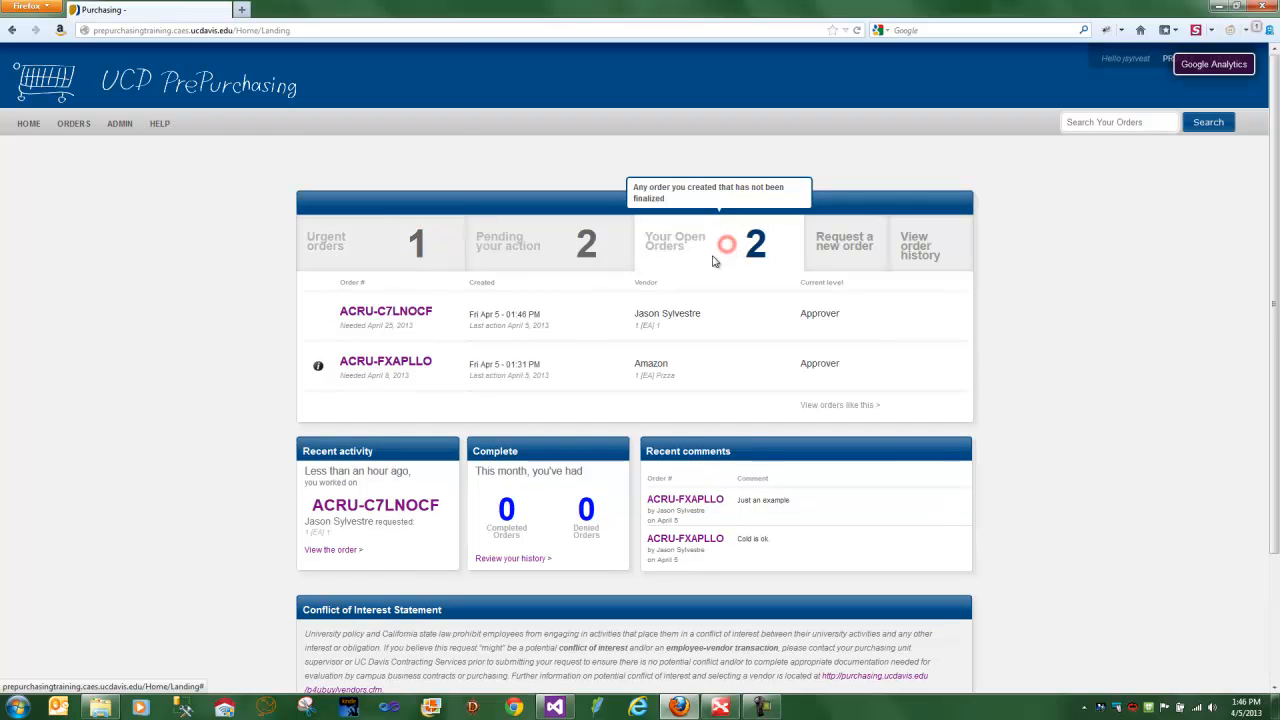
pyautogui.click(425, 255)
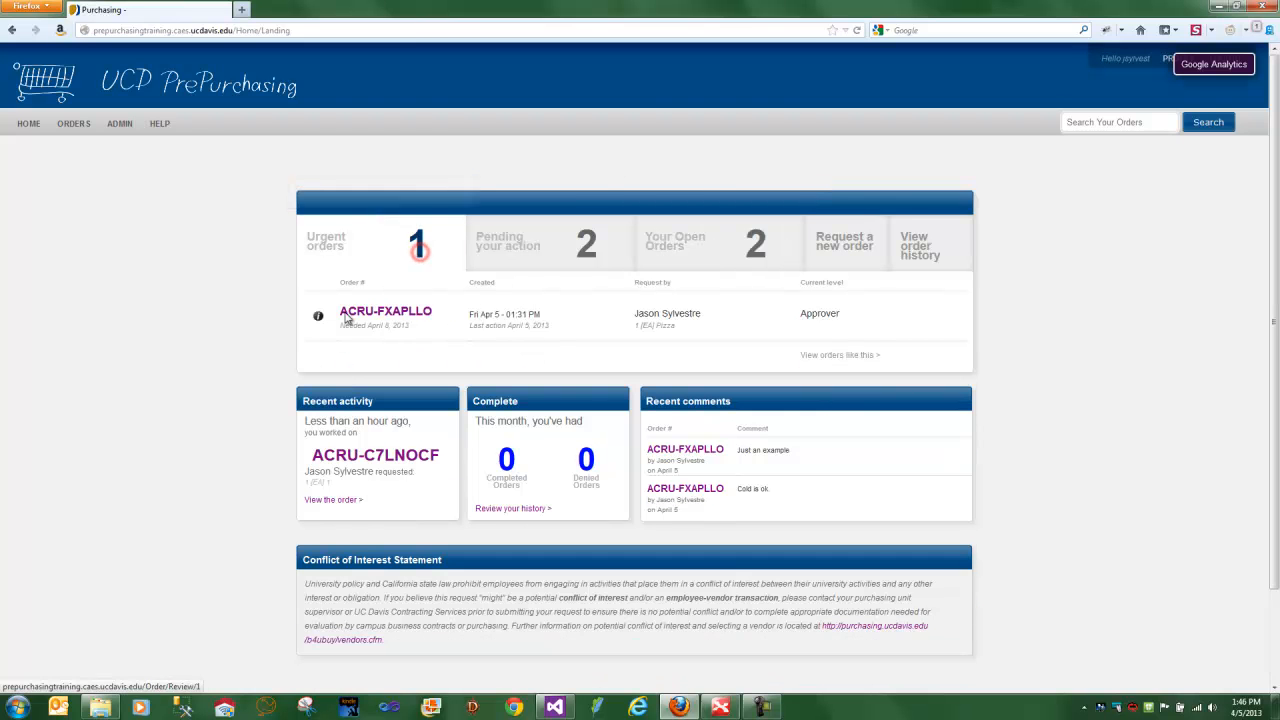
pyautogui.click(555, 246)
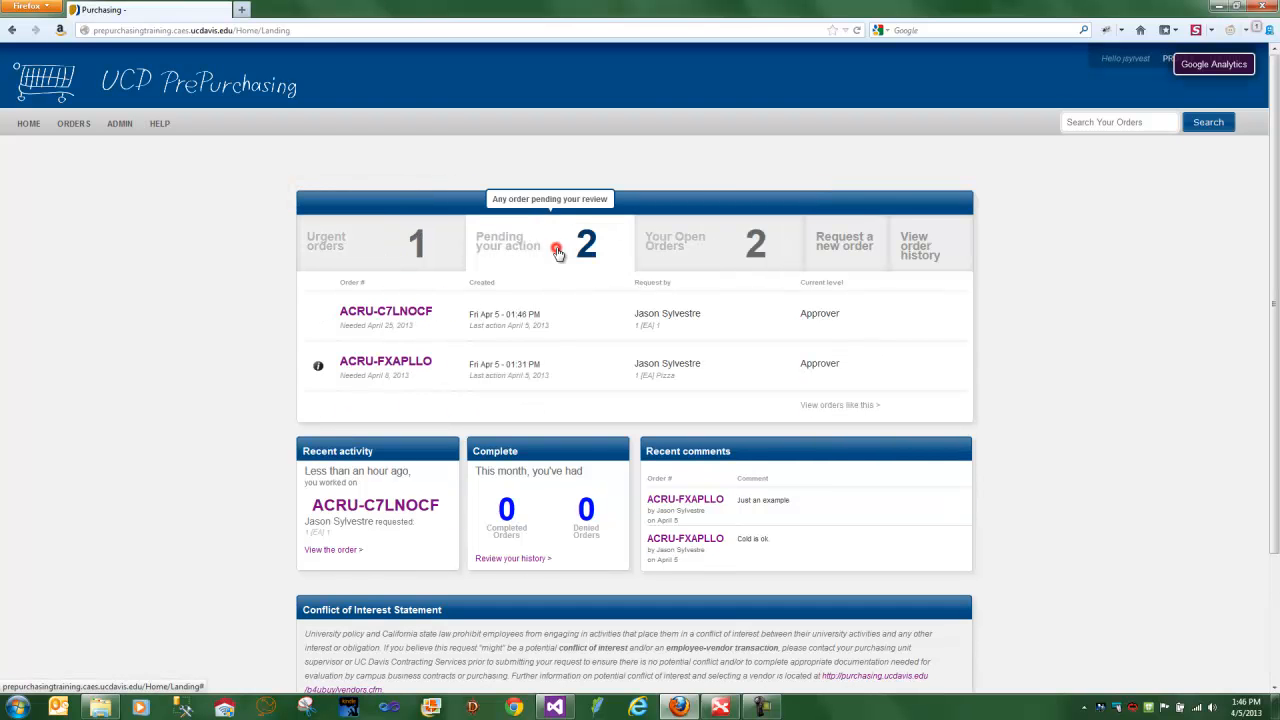
pyautogui.click(383, 256)
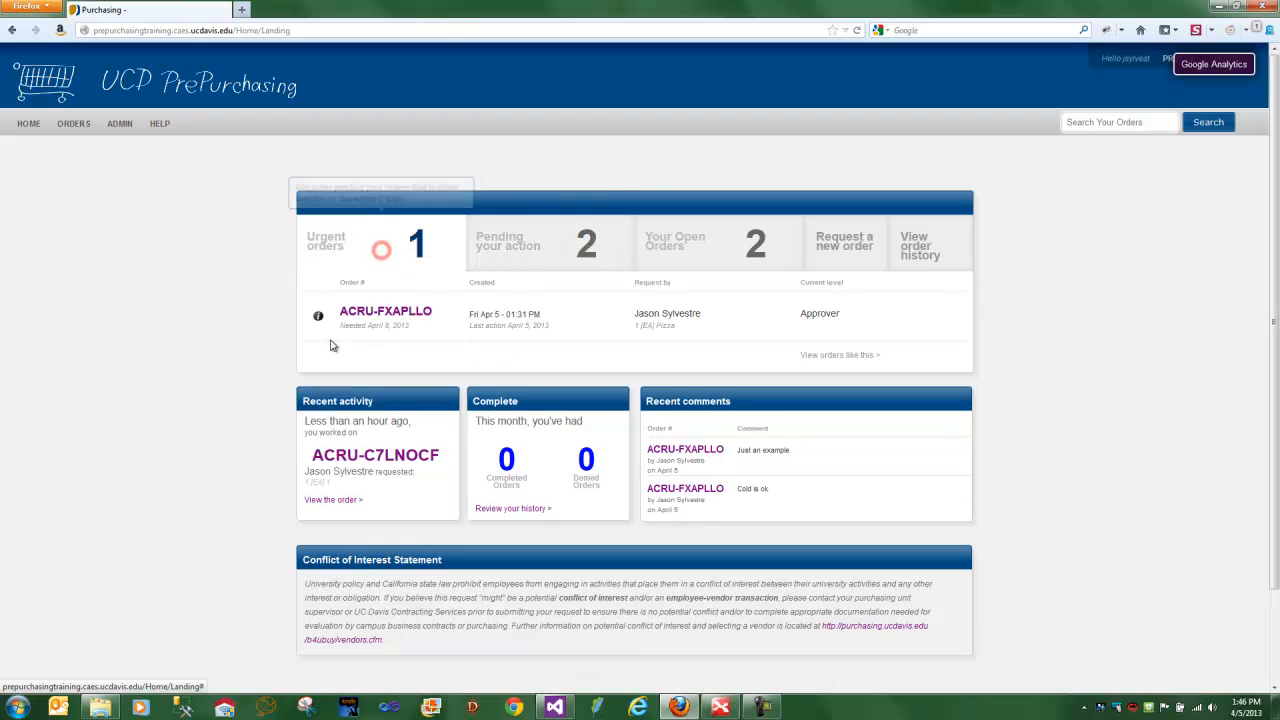
pyautogui.click(551, 245)
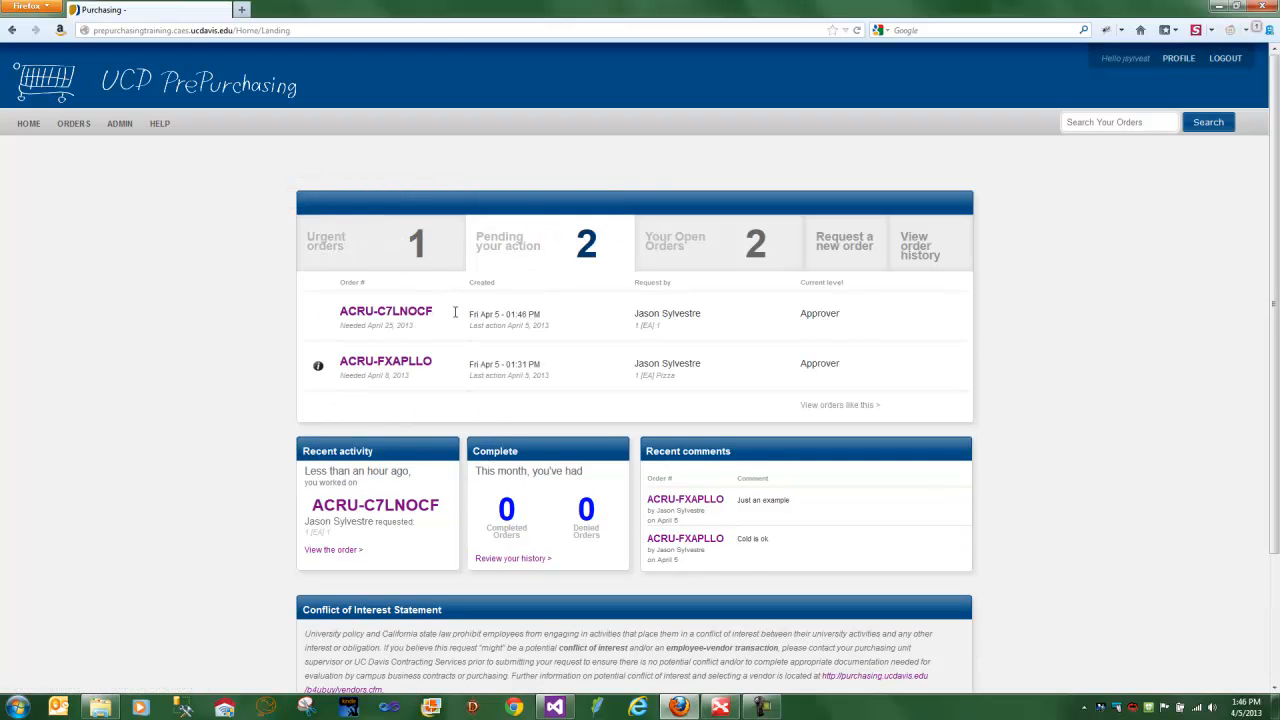
# - Open the latest order from the recent activity and check who can approve it and which account manager is assigned
pyautogui.click(428, 508)
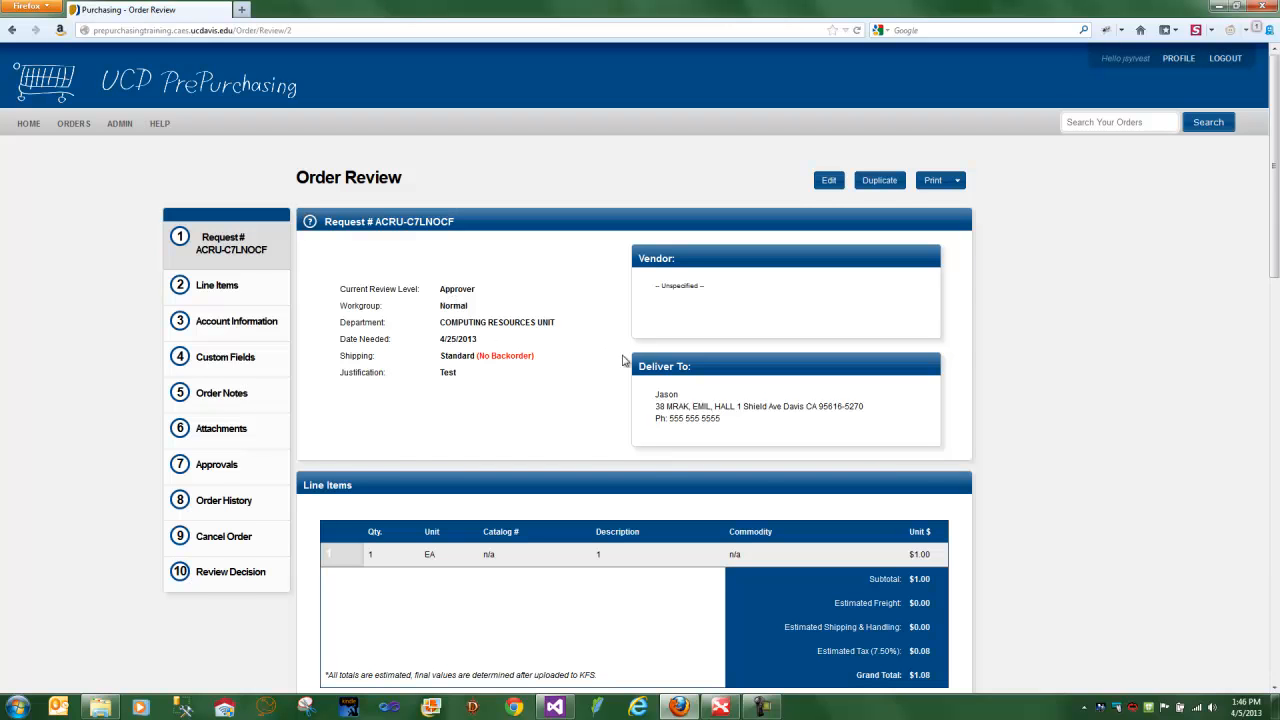
pyautogui.scroll(-10, 652, 366)
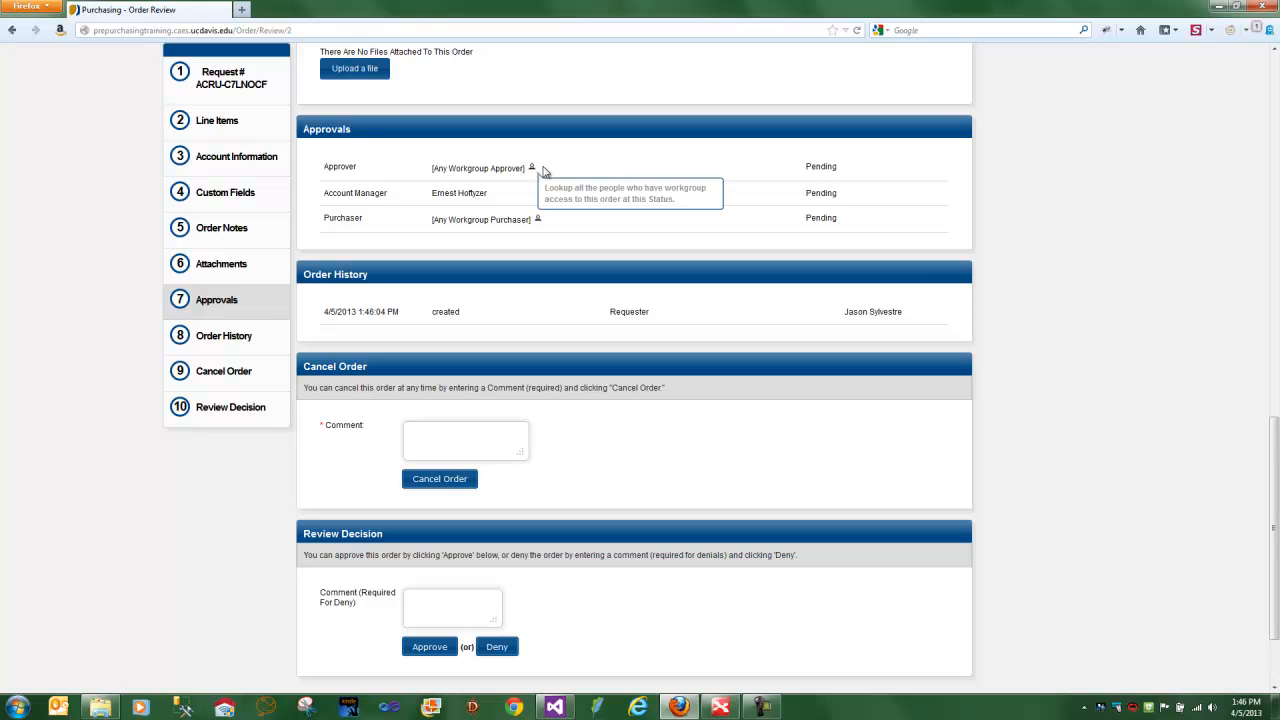
pyautogui.click(532, 168)
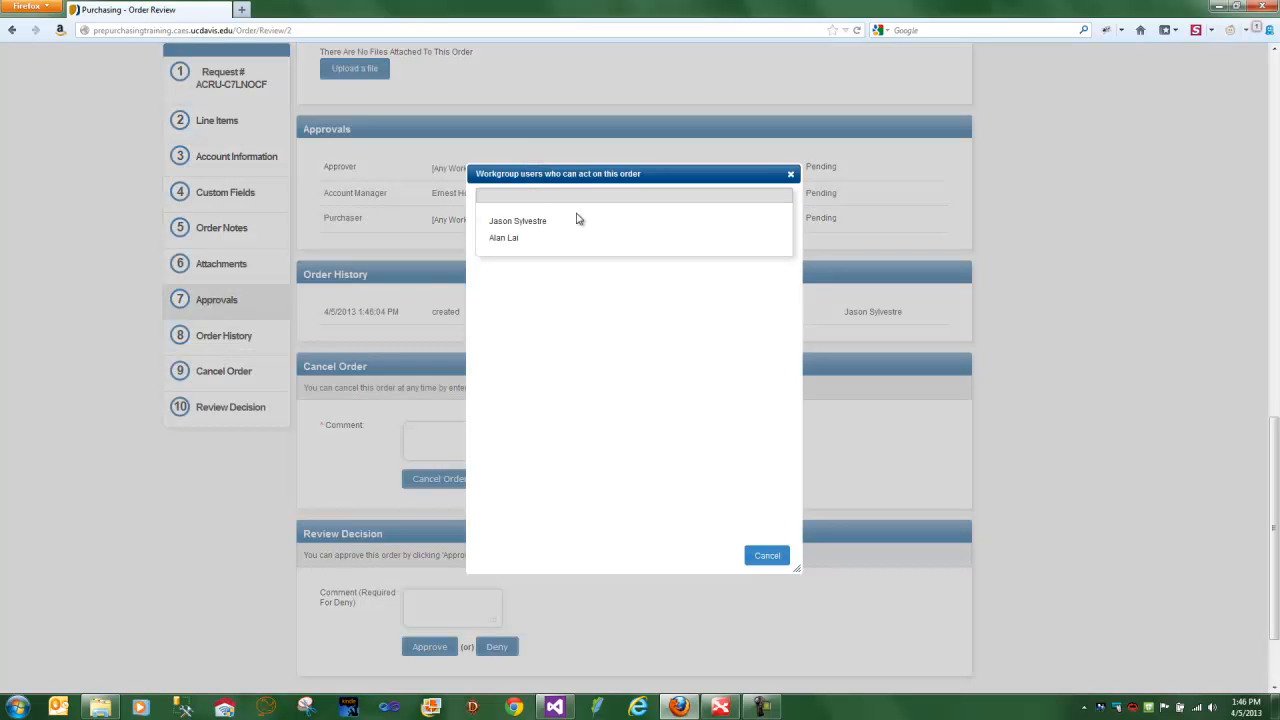
pyautogui.click(790, 174)
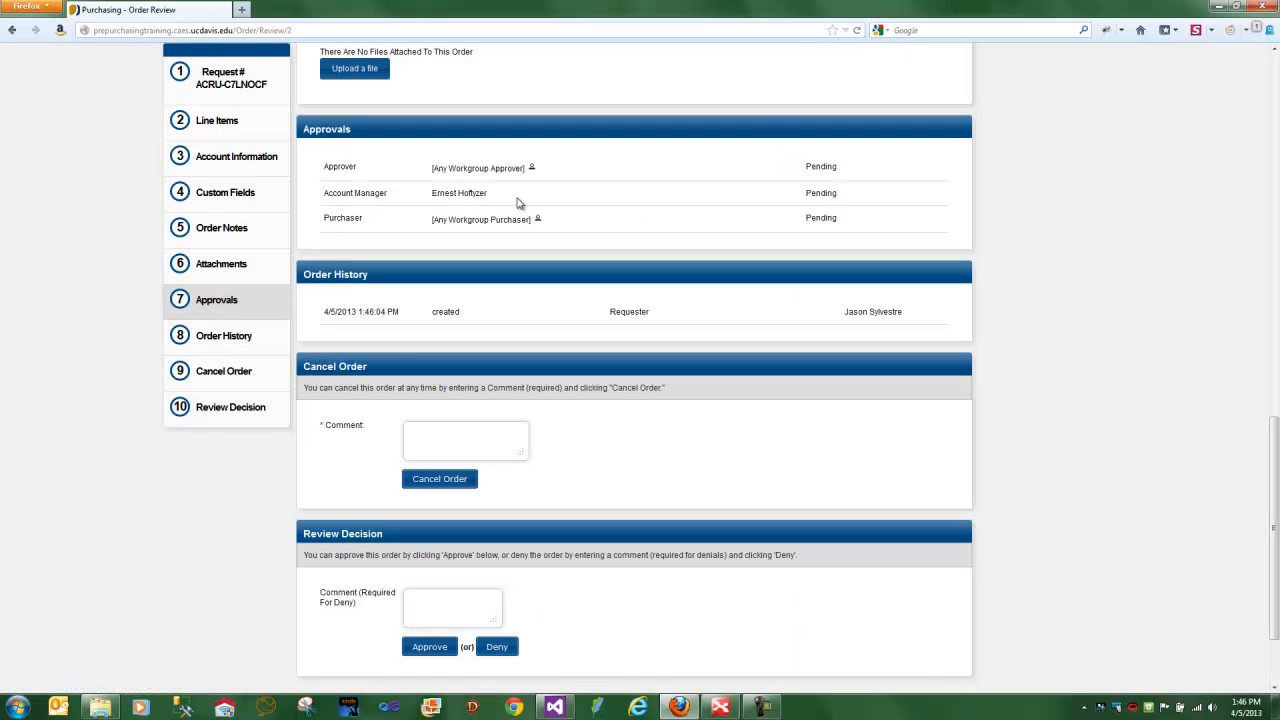
pyautogui.moveTo(492, 199); pyautogui.dragTo(435, 203)
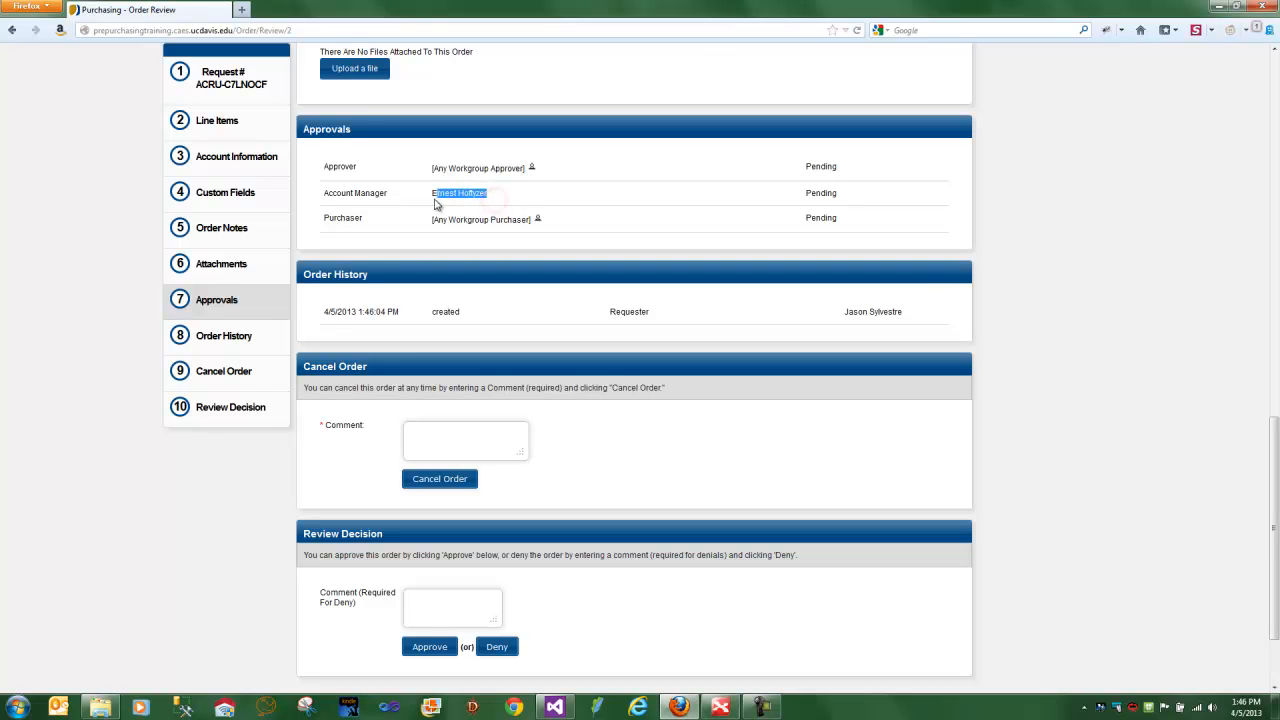
pyautogui.click(512, 202)
pyautogui.scroll(2, 569, 355)
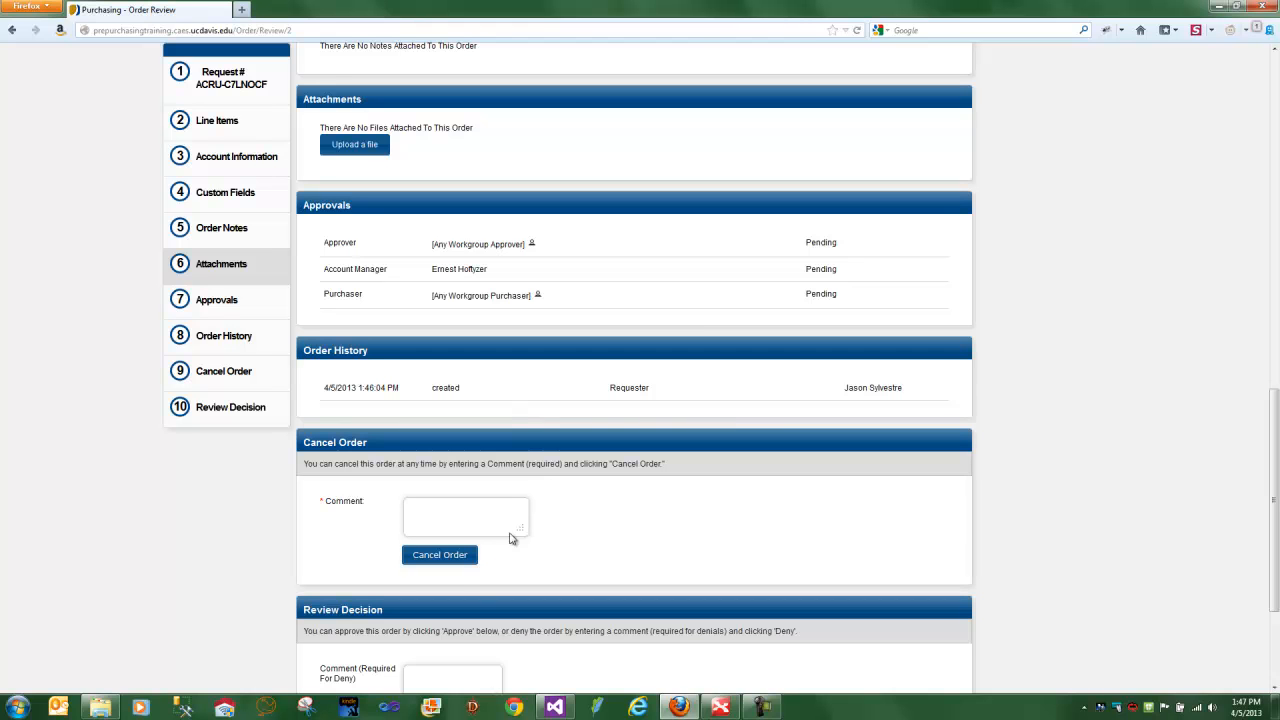
# - Cancel the order with the comment "Wrong Account"
pyautogui.click(459, 563)
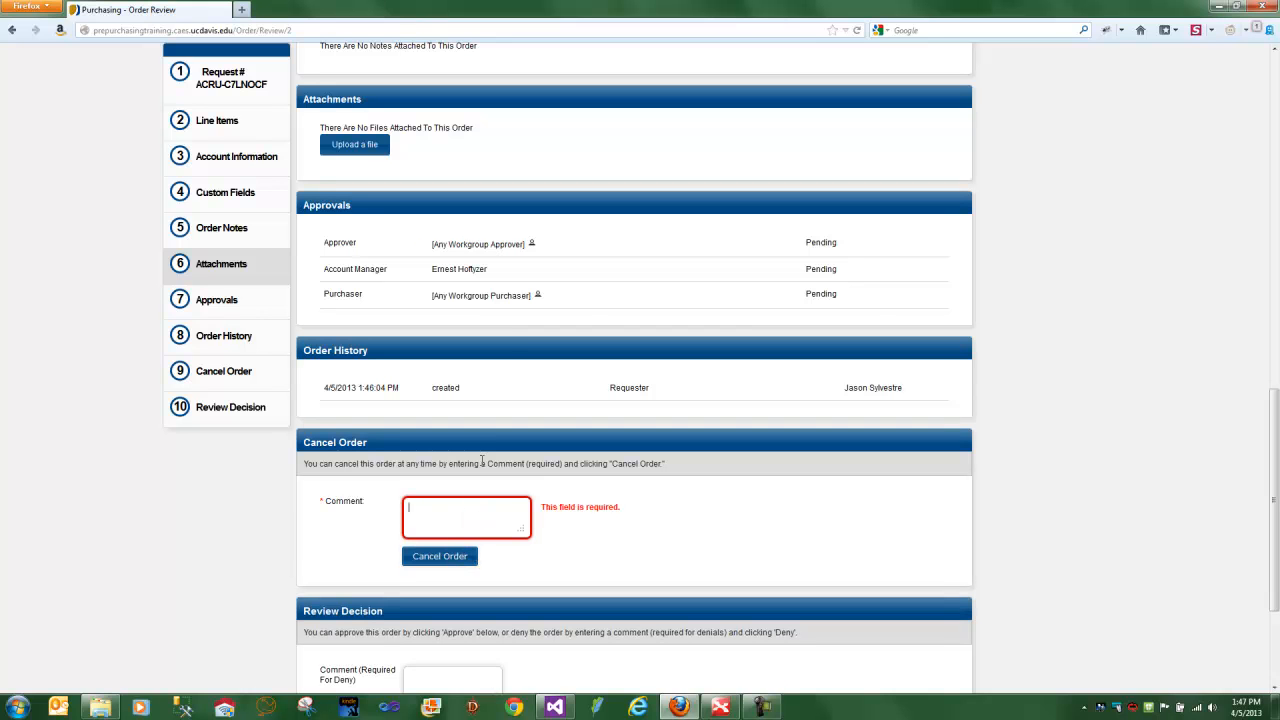
pyautogui.write('Wrong Account')
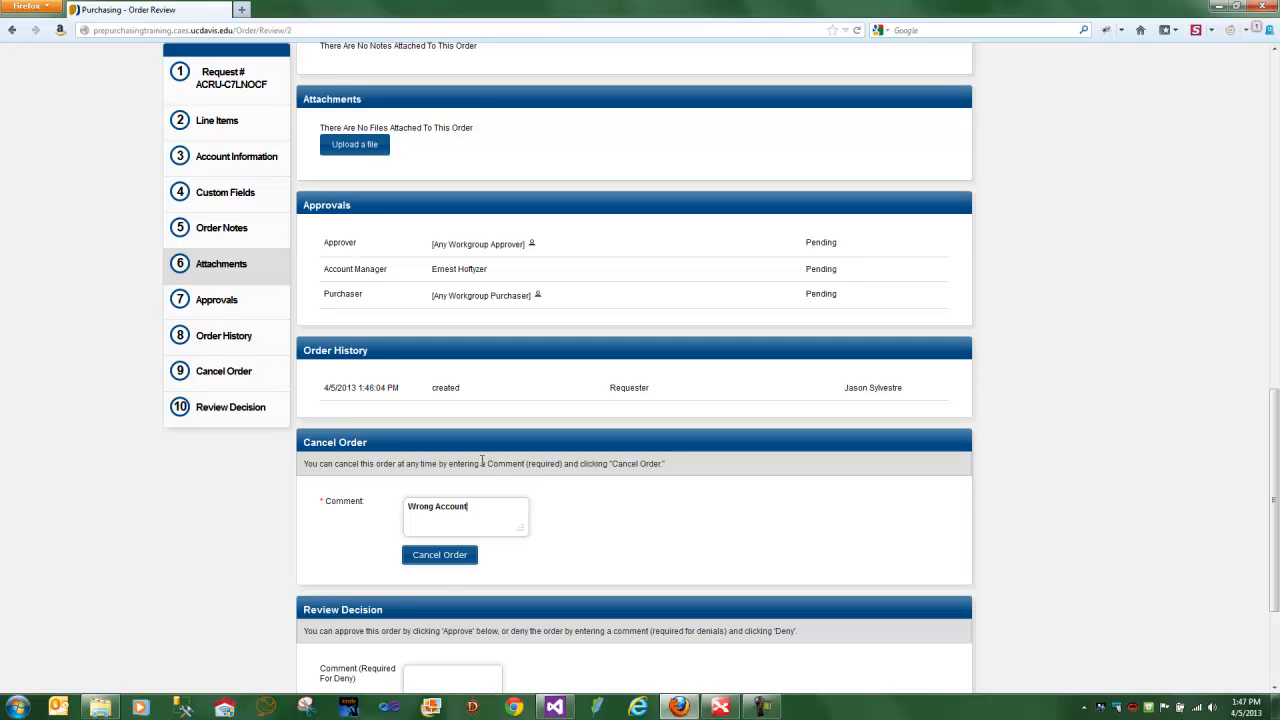
pyautogui.click(463, 562)
pyautogui.click(629, 303)
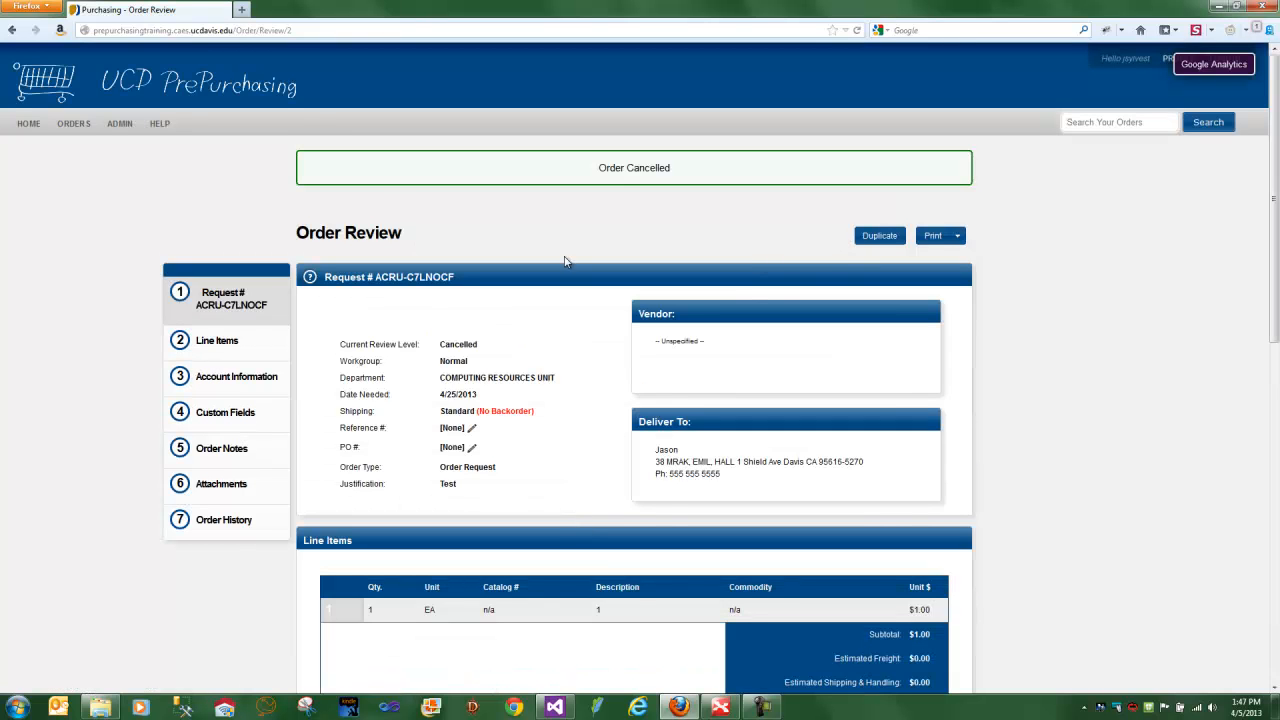
# - Duplicate the cancelled order and change the copy's account to the second listed account
pyautogui.click(890, 237)
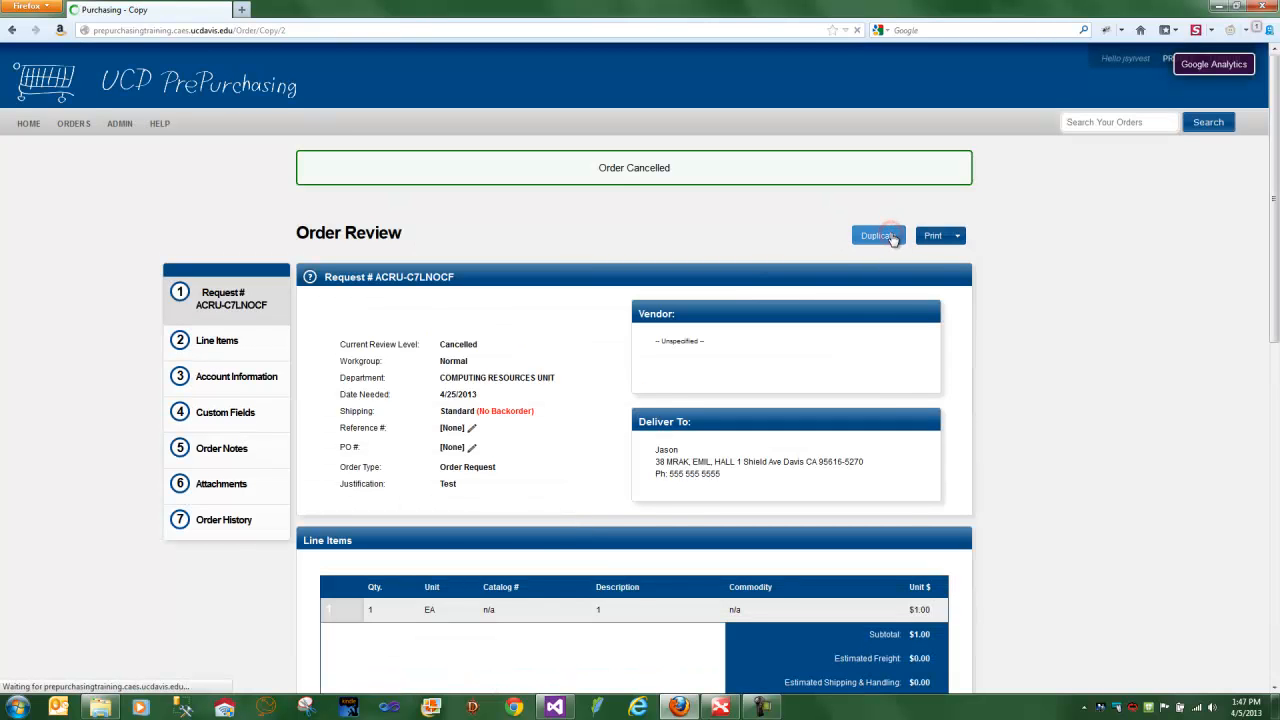
pyautogui.scroll(-8, 874, 296)
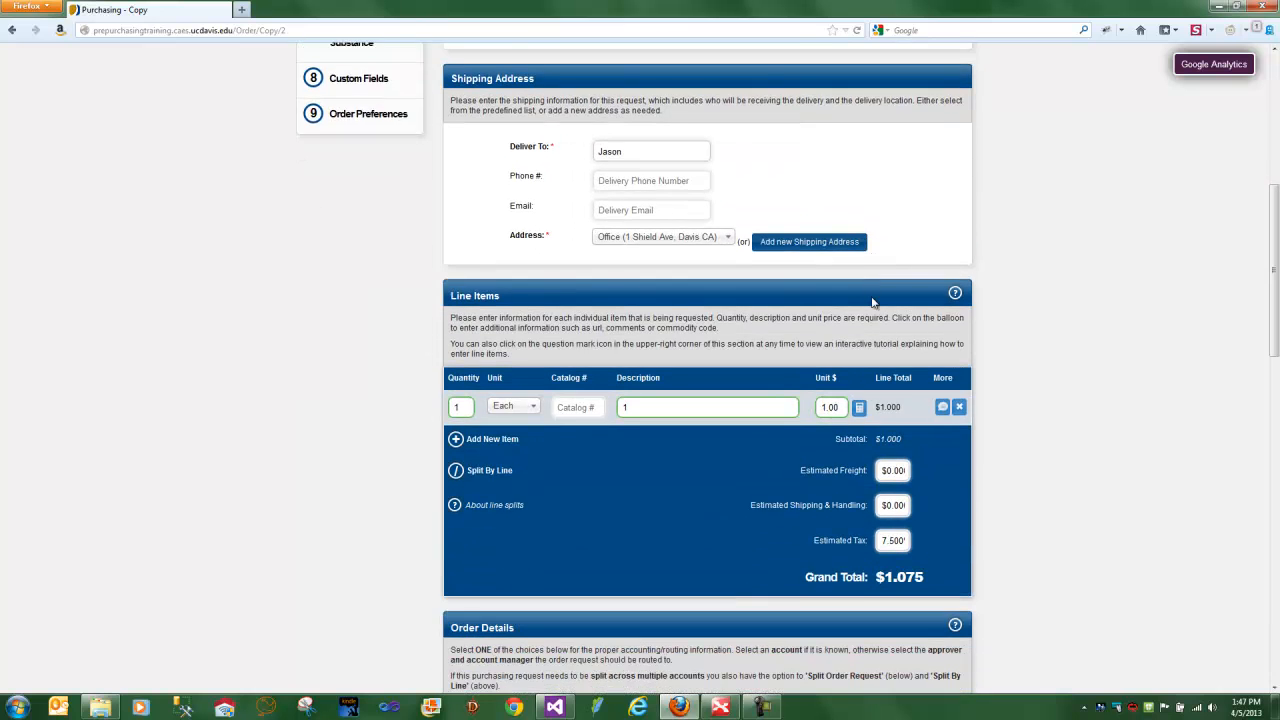
pyautogui.scroll(-5, 872, 302)
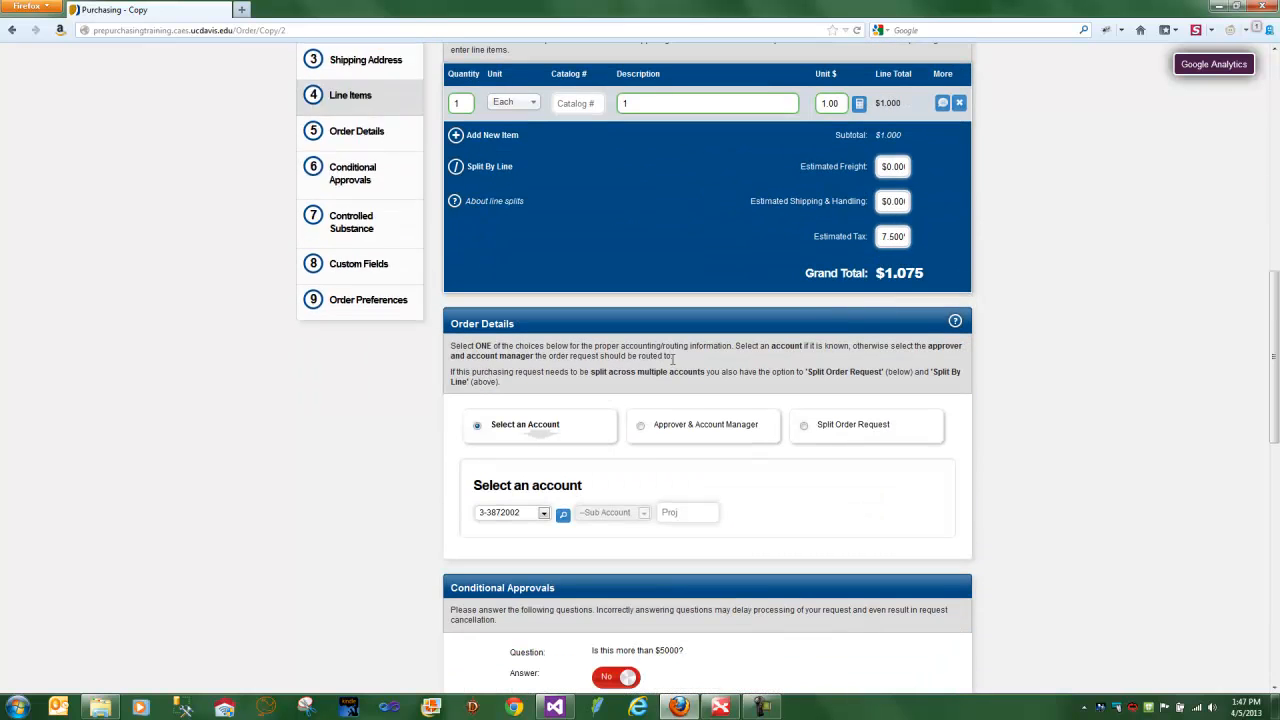
pyautogui.click(544, 513)
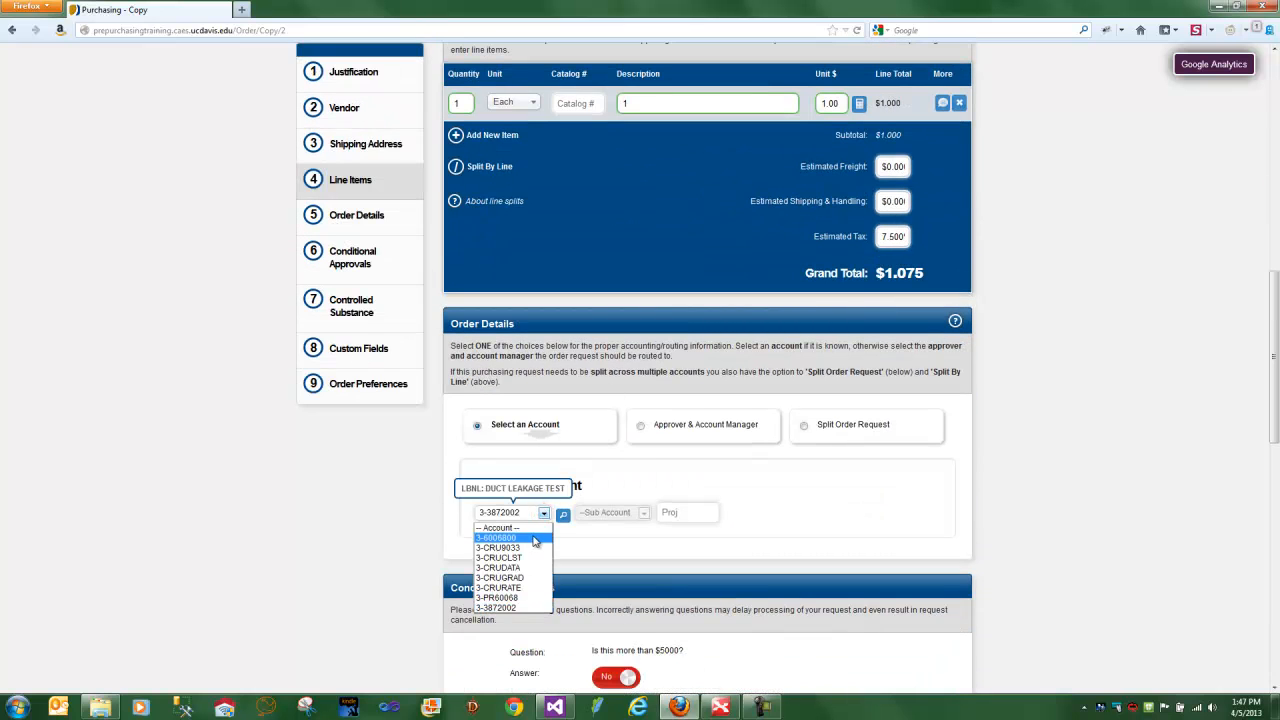
pyautogui.click(531, 549)
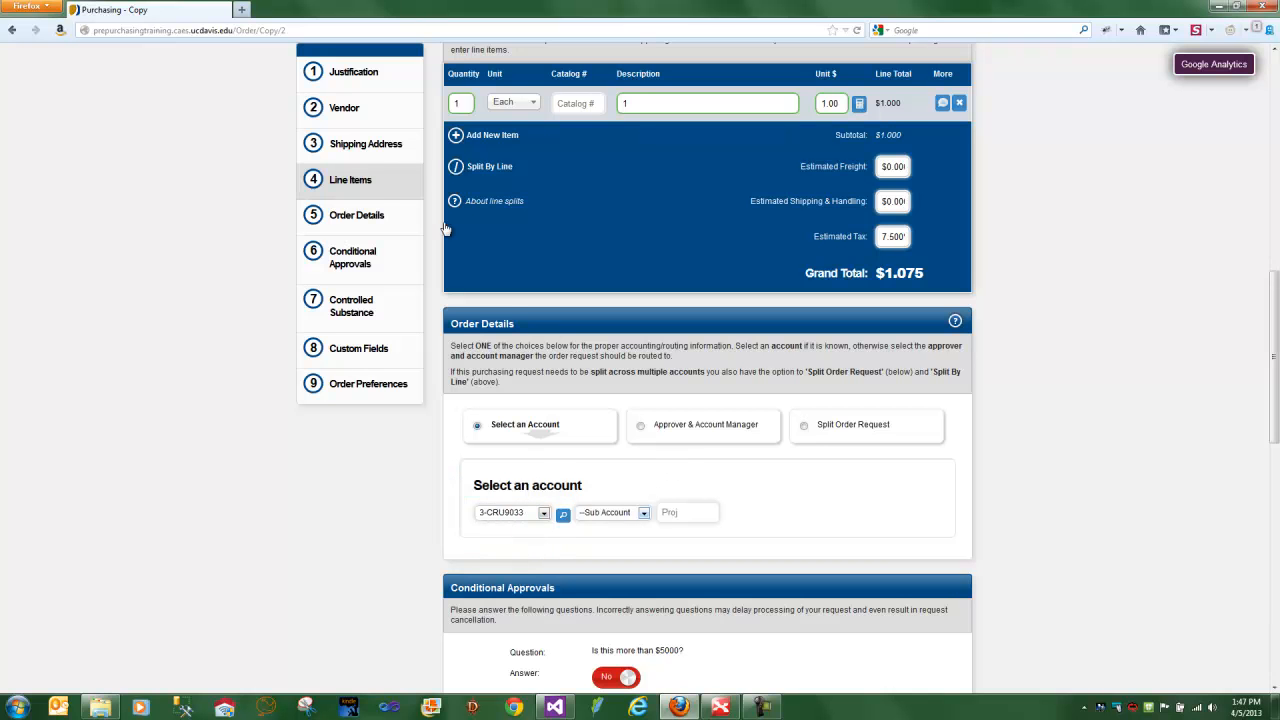
pyautogui.scroll(7, 410, 225)
pyautogui.scroll(7, 377, 231)
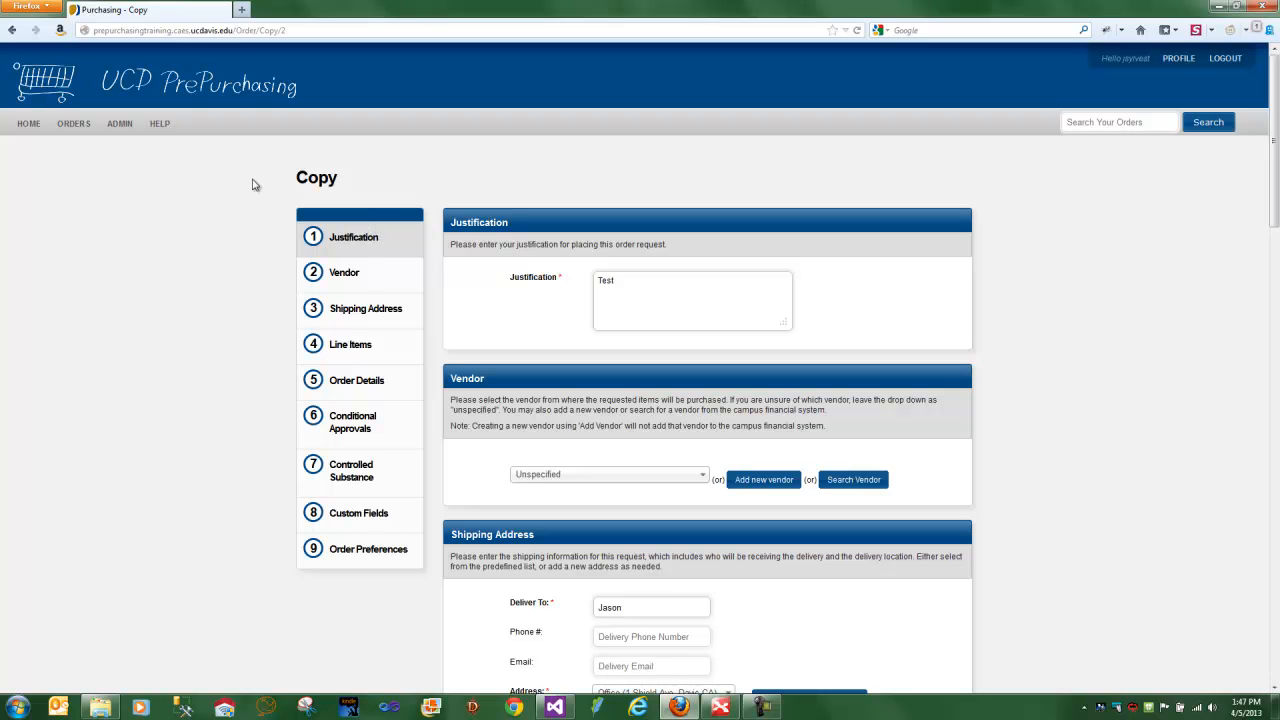
# - Open the Normal workgroup from the administration list of workgroups
pyautogui.moveTo(120, 125)
pyautogui.click(125, 176)
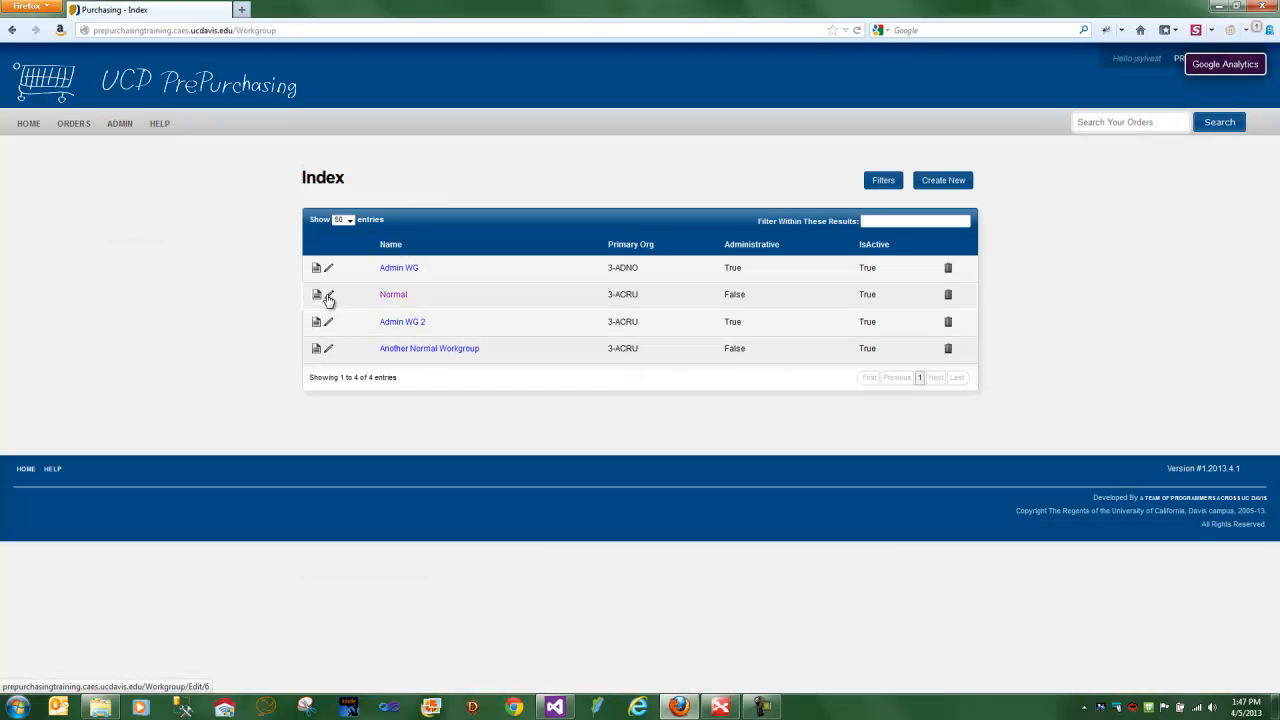
pyautogui.click(396, 296)
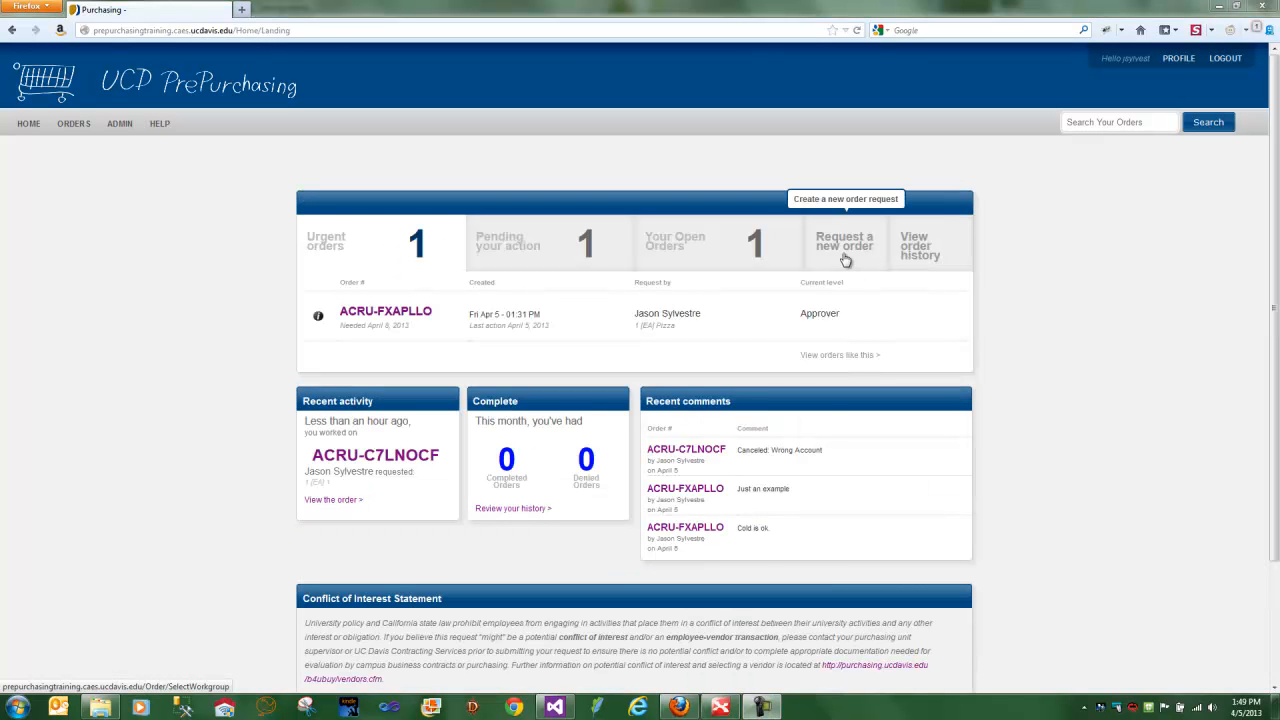
# - Start a new order request in the Normal workgroup with the justification "Test"
pyautogui.click(845, 258)
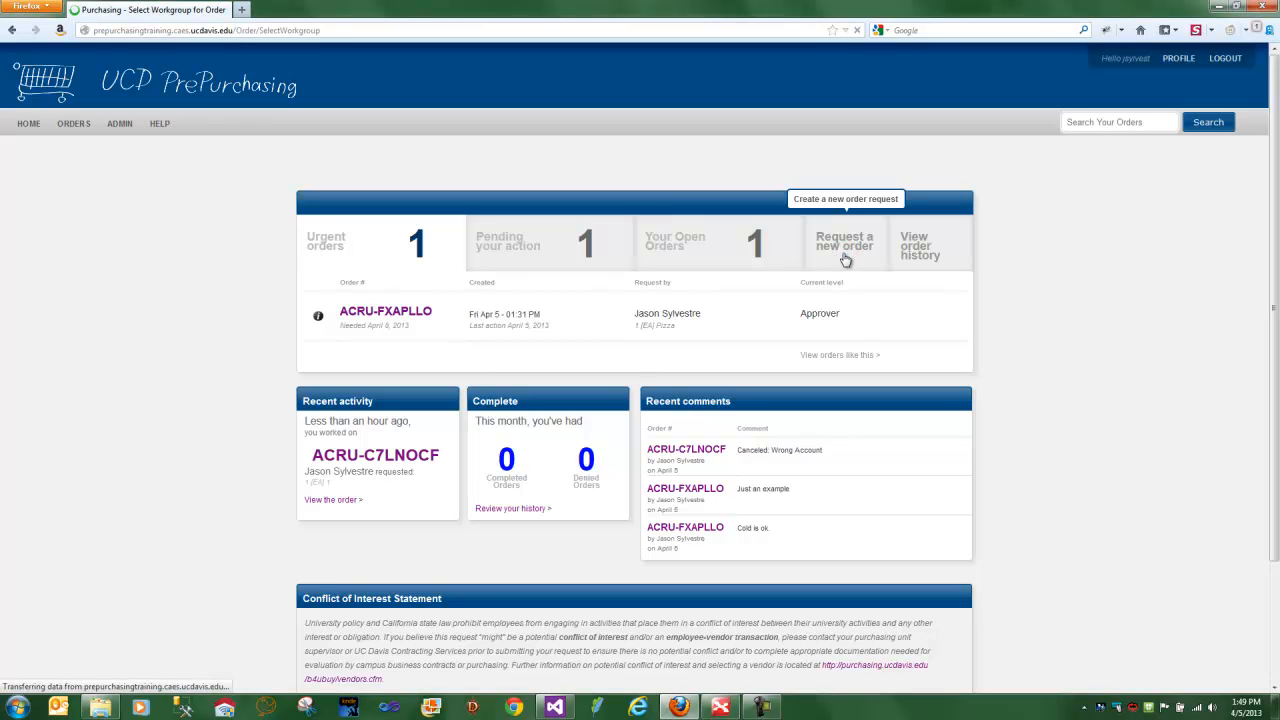
pyautogui.click(399, 316)
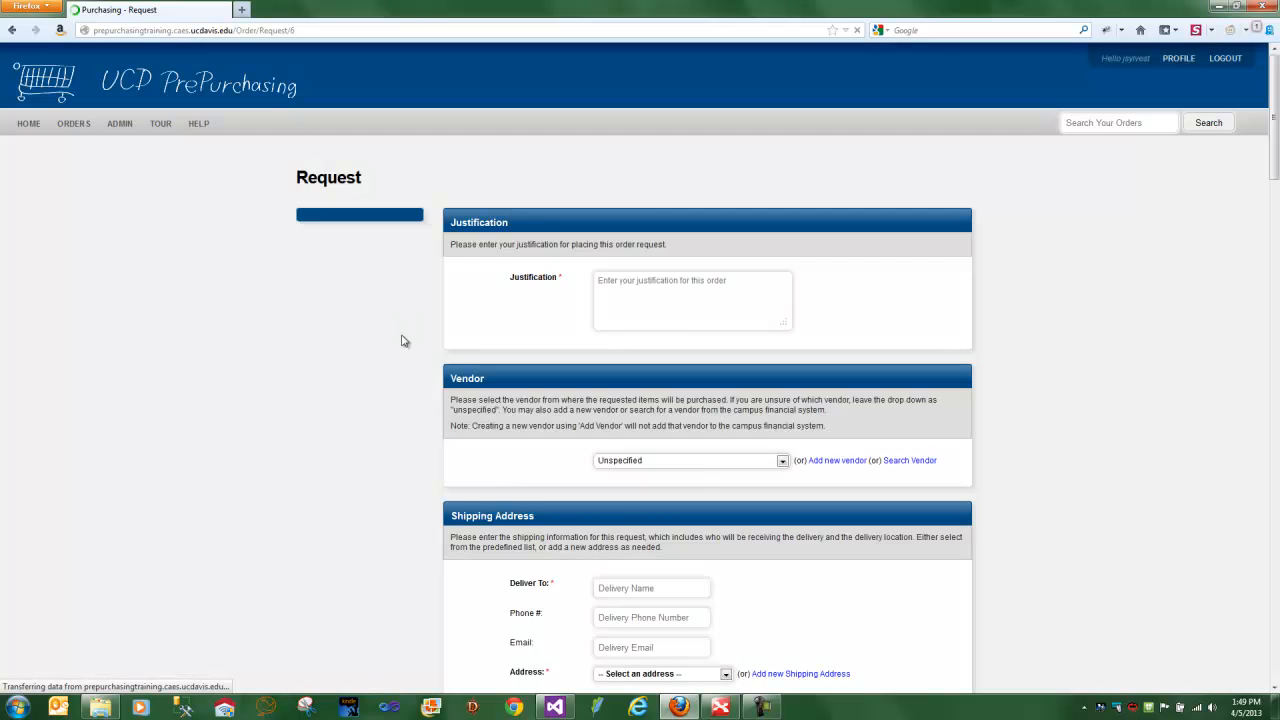
pyautogui.click(656, 306)
pyautogui.write('Tes')
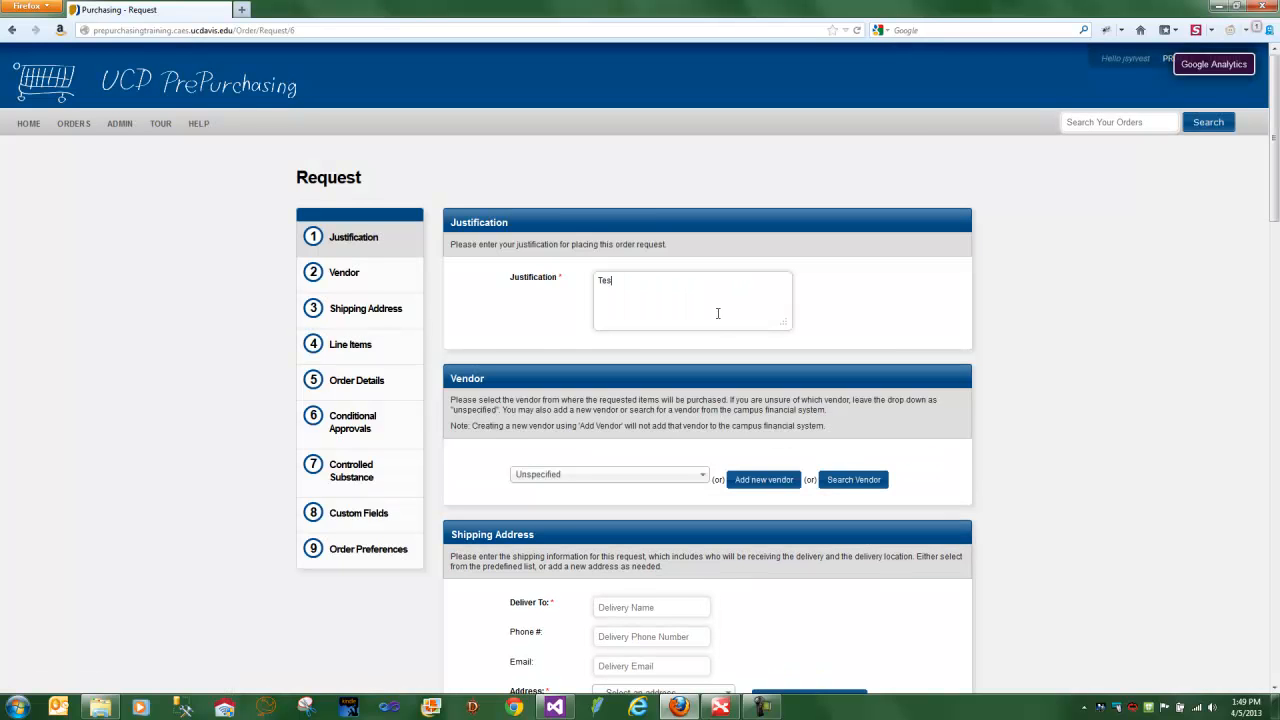
# - Set the order's delivery recipient to "Me" and choose the Office shipping address
pyautogui.scroll(-4, 700, 400)
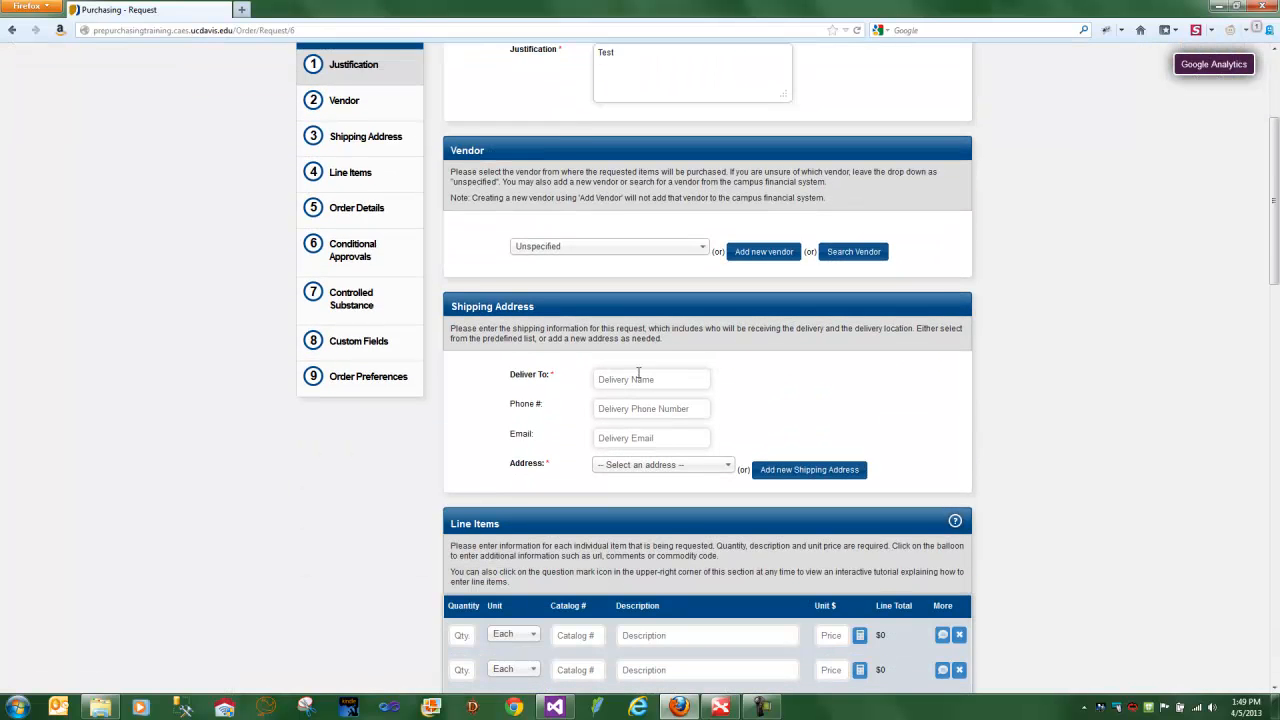
pyautogui.click(637, 375)
pyautogui.click(632, 421)
pyautogui.click(643, 464)
pyautogui.click(647, 520)
# - Fill in the first line item with quantity 1, description "1" and a unit price of 10
pyautogui.scroll(-5, 644, 513)
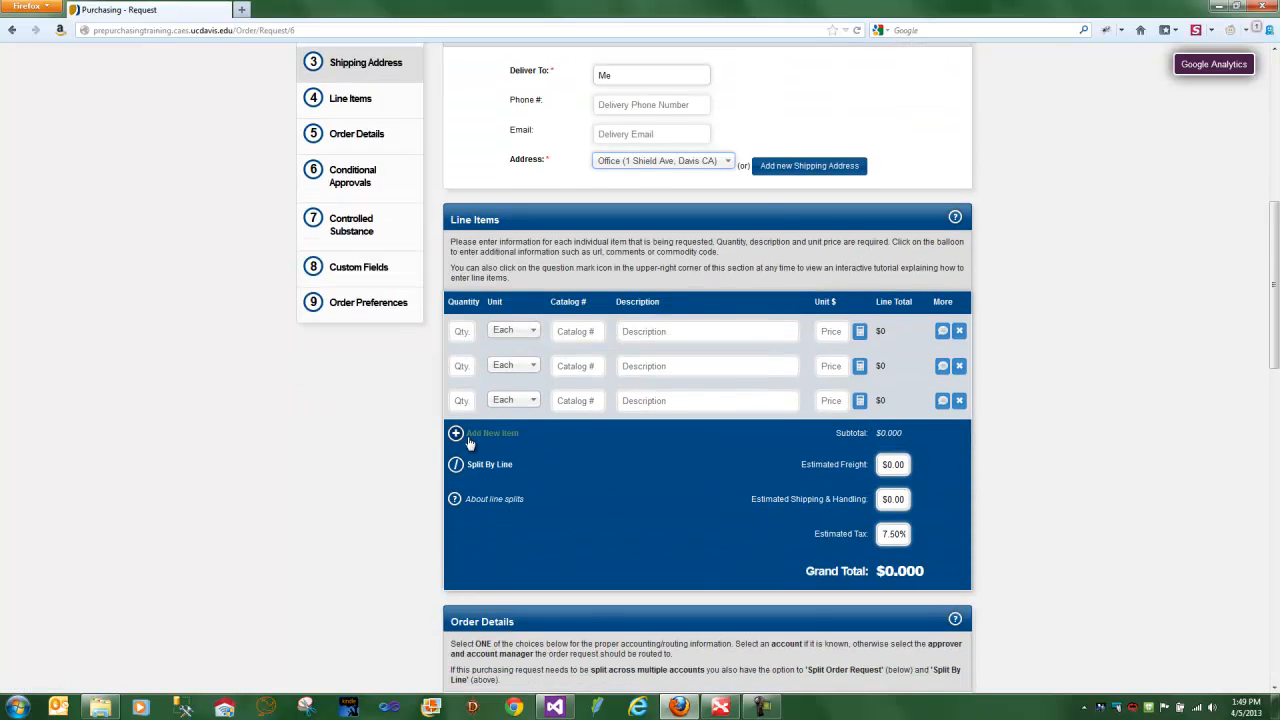
pyautogui.click(461, 331)
pyautogui.write('1')
pyautogui.click(688, 334)
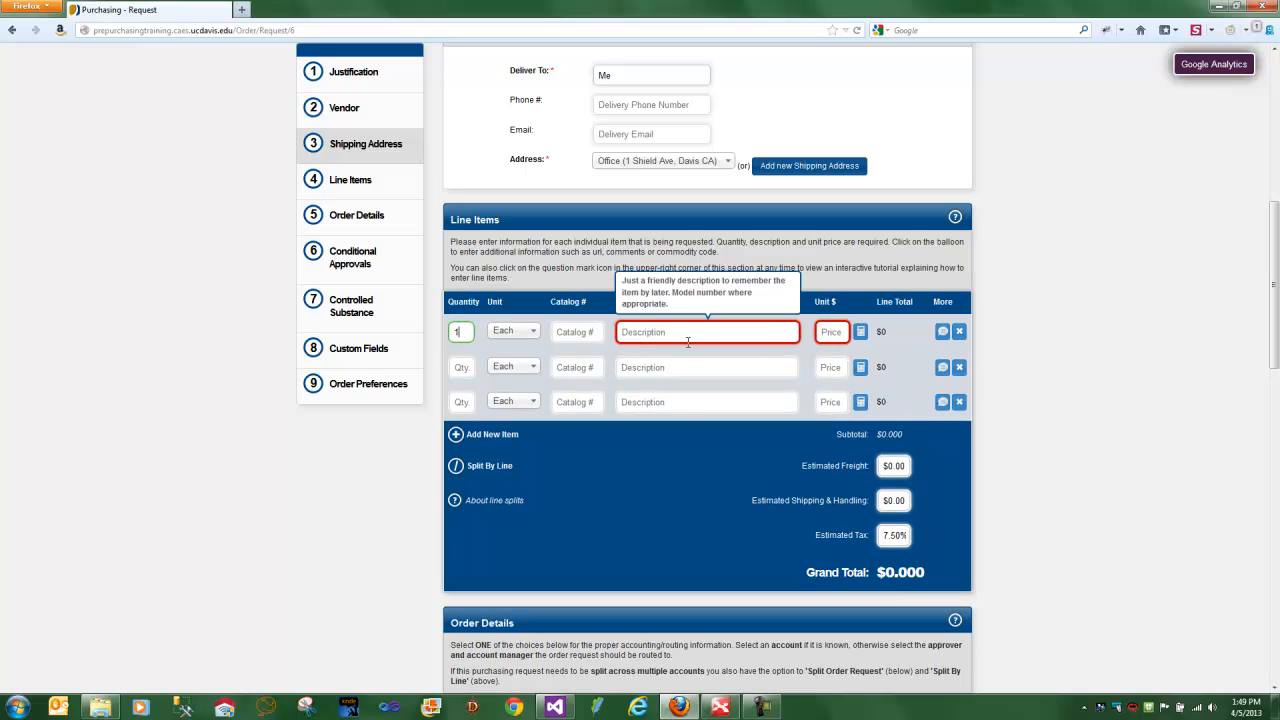
pyautogui.write('1')
pyautogui.click(829, 332)
pyautogui.write('10')
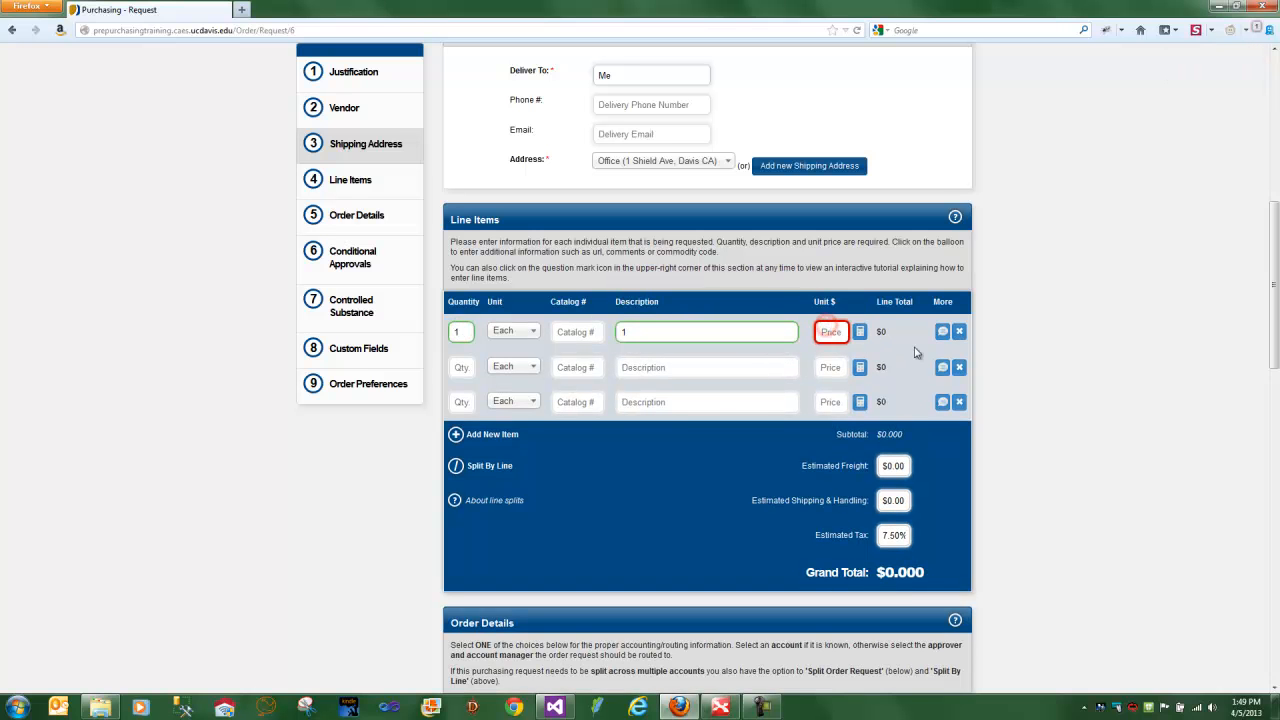
# - Fill in the second line item with quantity 2, description "2" and a unit price of 10
pyautogui.click(455, 365)
pyautogui.write('2')
pyautogui.click(708, 366)
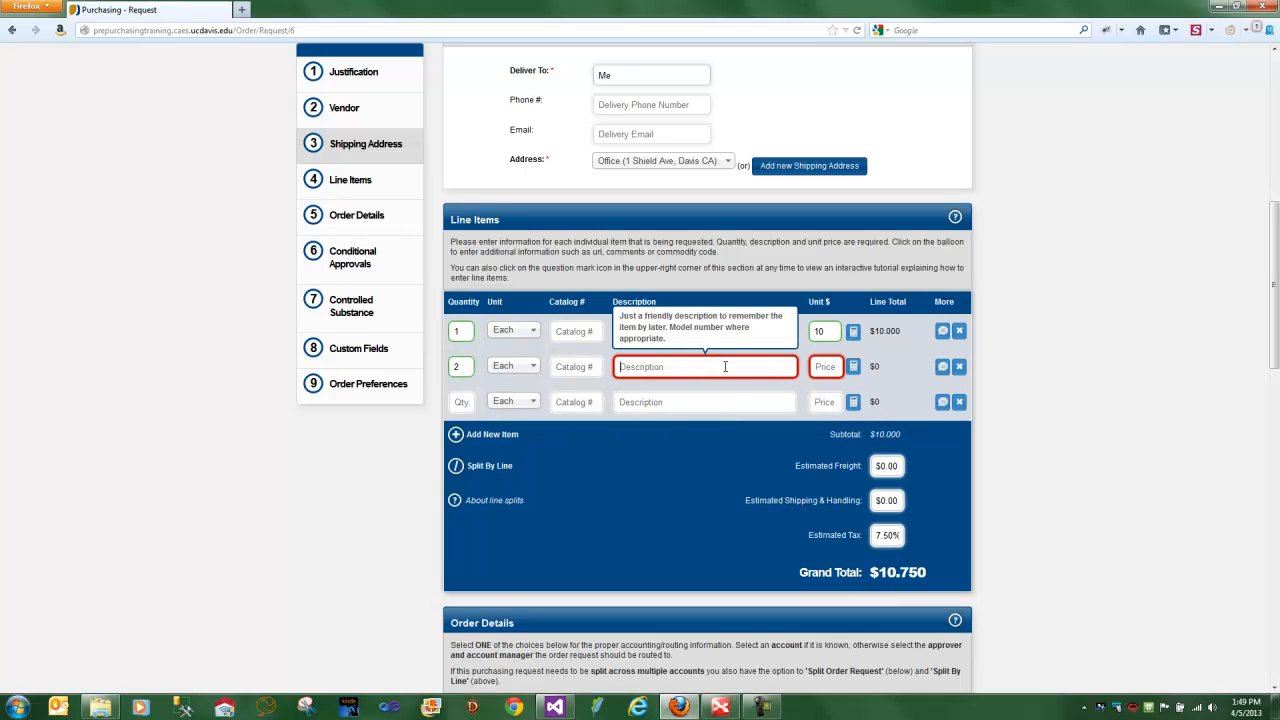
pyautogui.write('2')
pyautogui.click(826, 366)
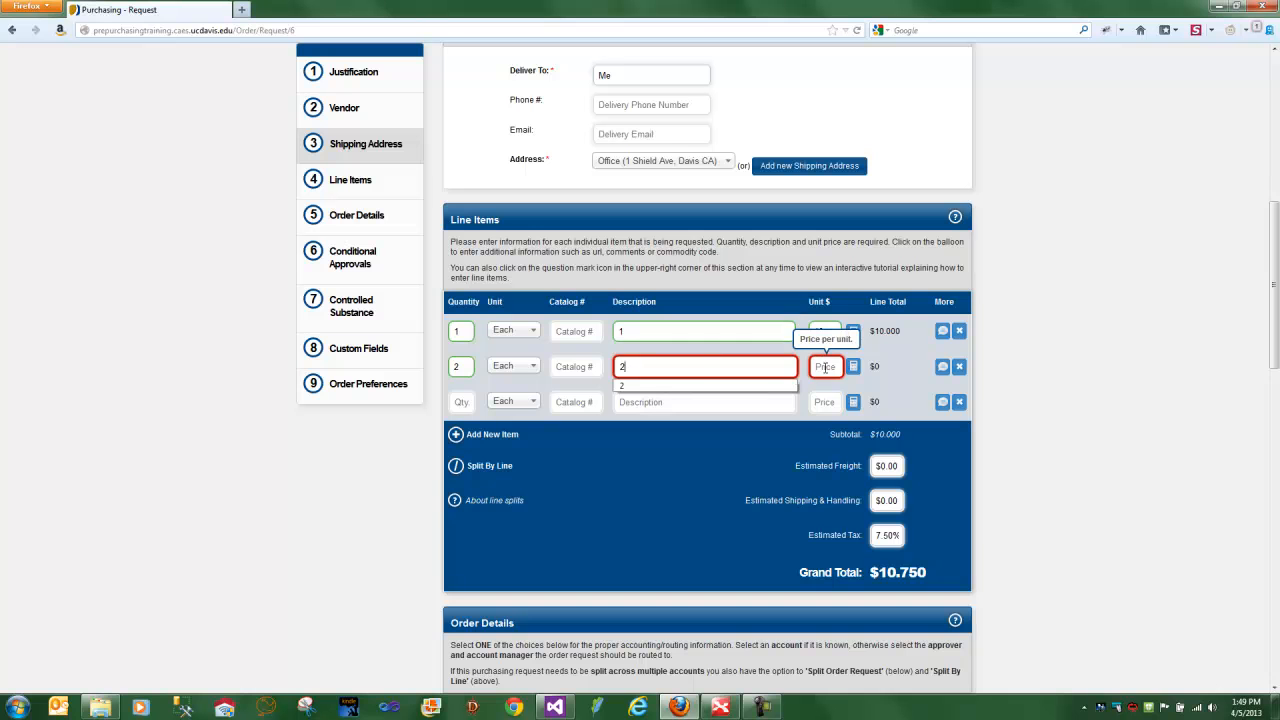
pyautogui.write('10')
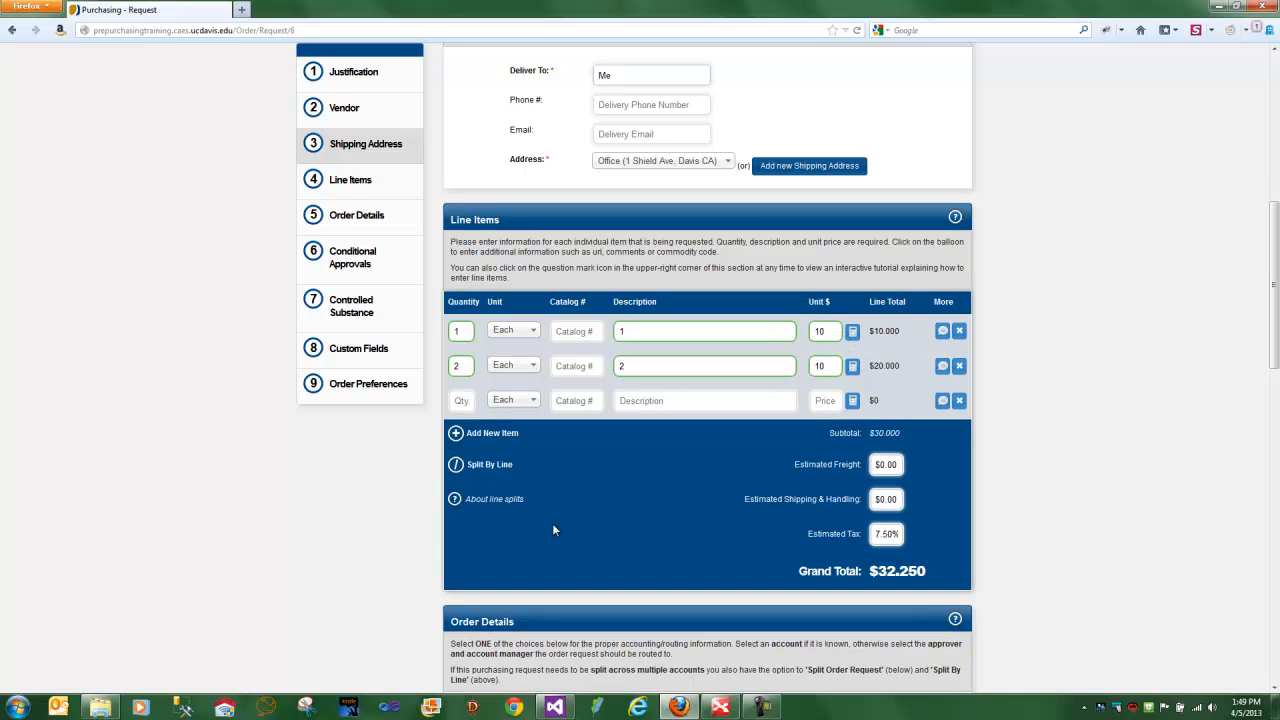
# - Split the order by line item across multiple accounts and add a second split to the first item
pyautogui.click(489, 466)
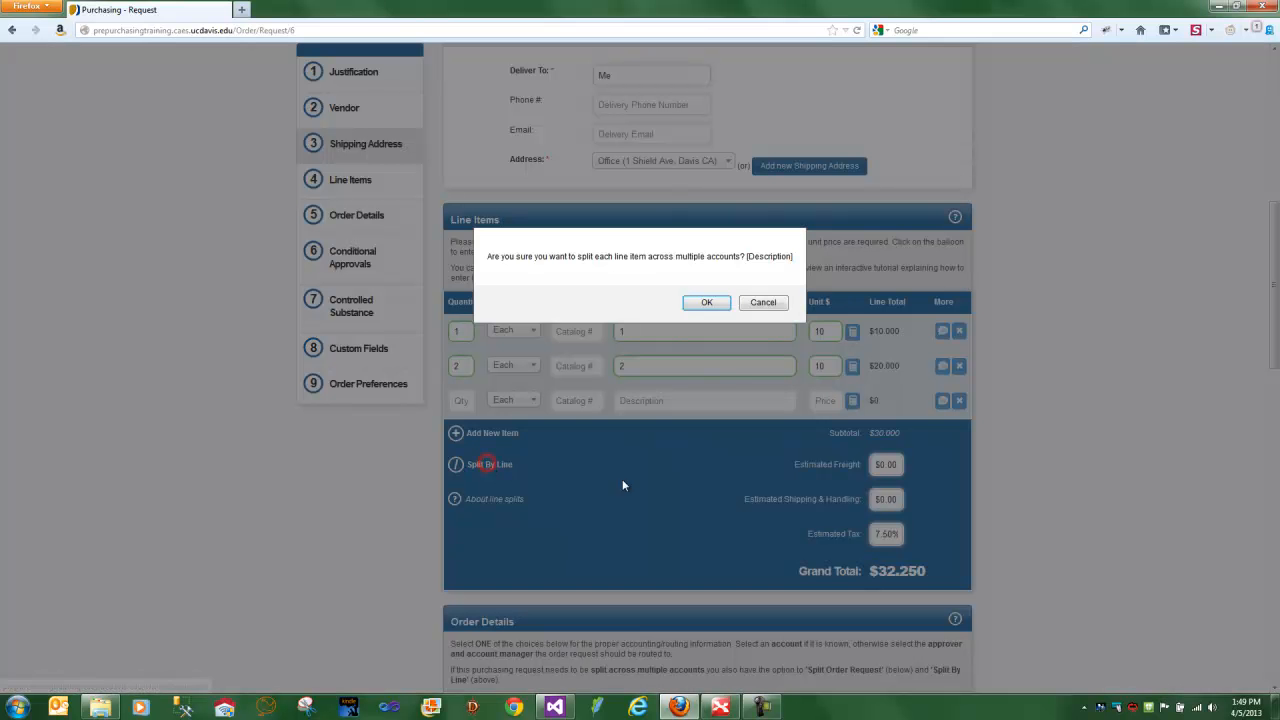
pyautogui.click(704, 305)
pyautogui.scroll(-3, 706, 413)
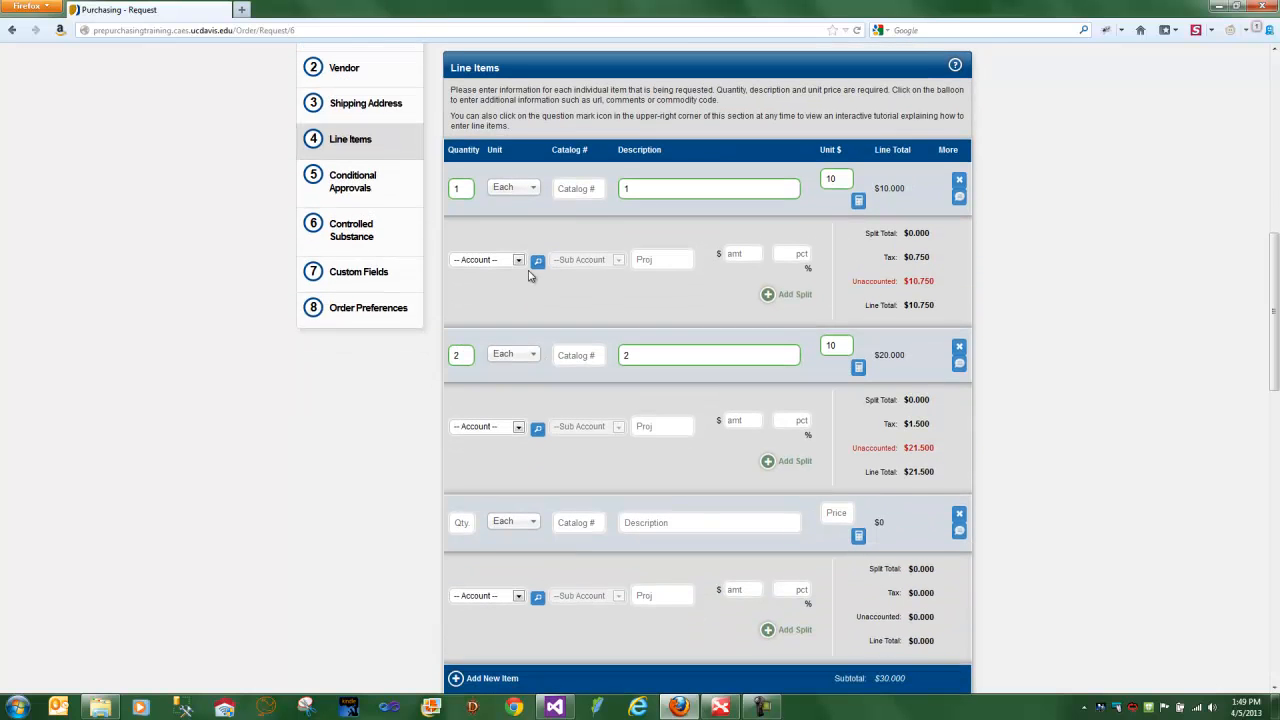
pyautogui.click(767, 295)
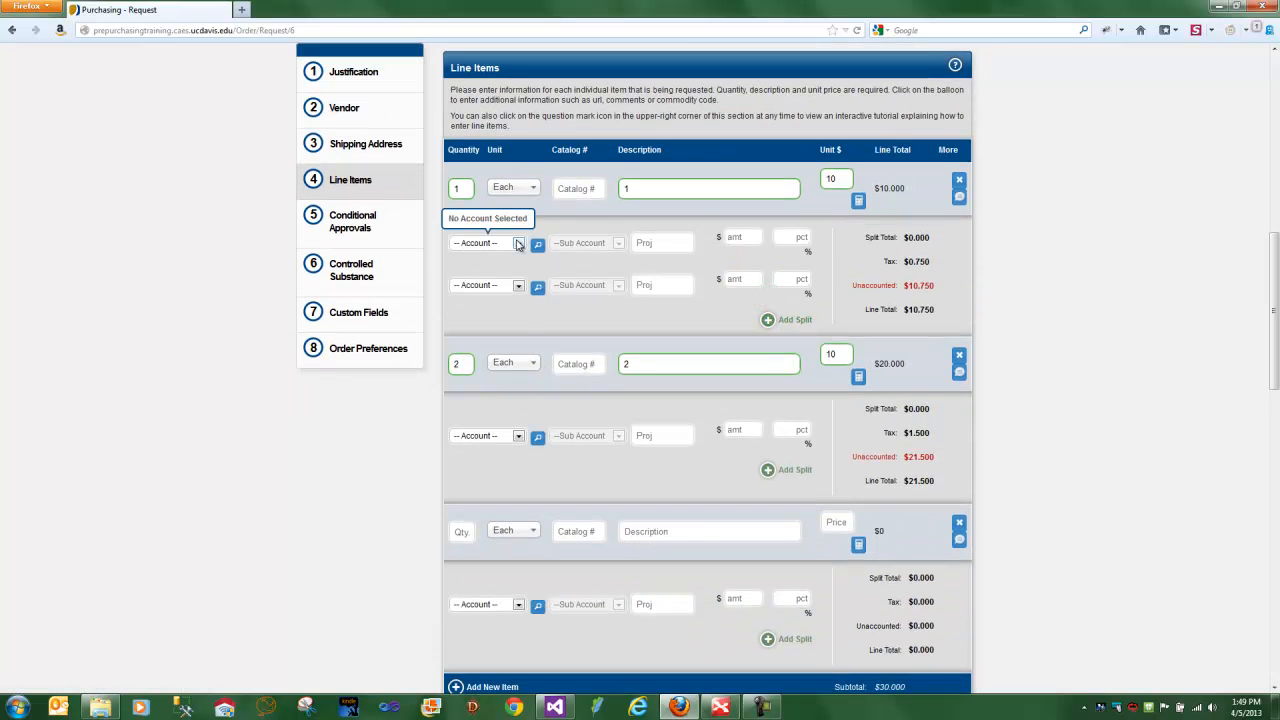
# - Assign the second listed account to the first item's first split and the fifth listed account to its second split
pyautogui.click(518, 244)
pyautogui.click(500, 278)
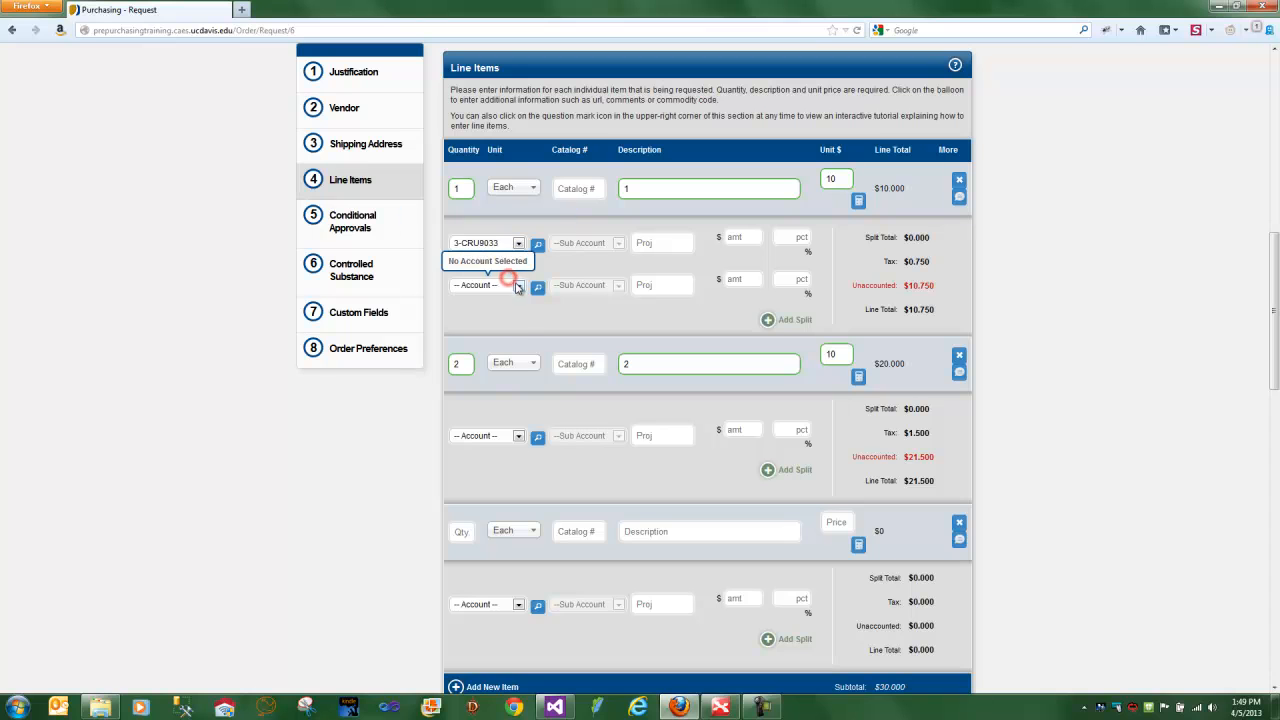
pyautogui.click(517, 286)
pyautogui.click(500, 350)
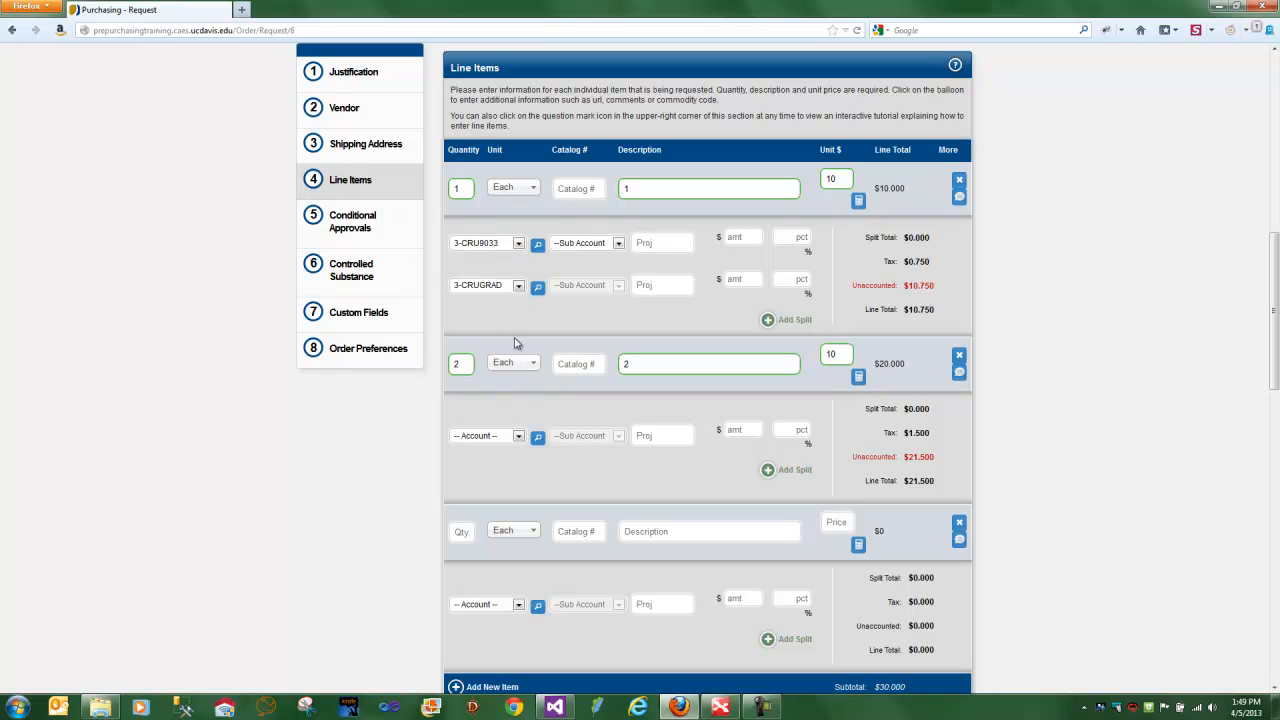
# - Allocate 50 percent of the first line item to each of its two account splits
pyautogui.click(794, 243)
pyautogui.write('50')
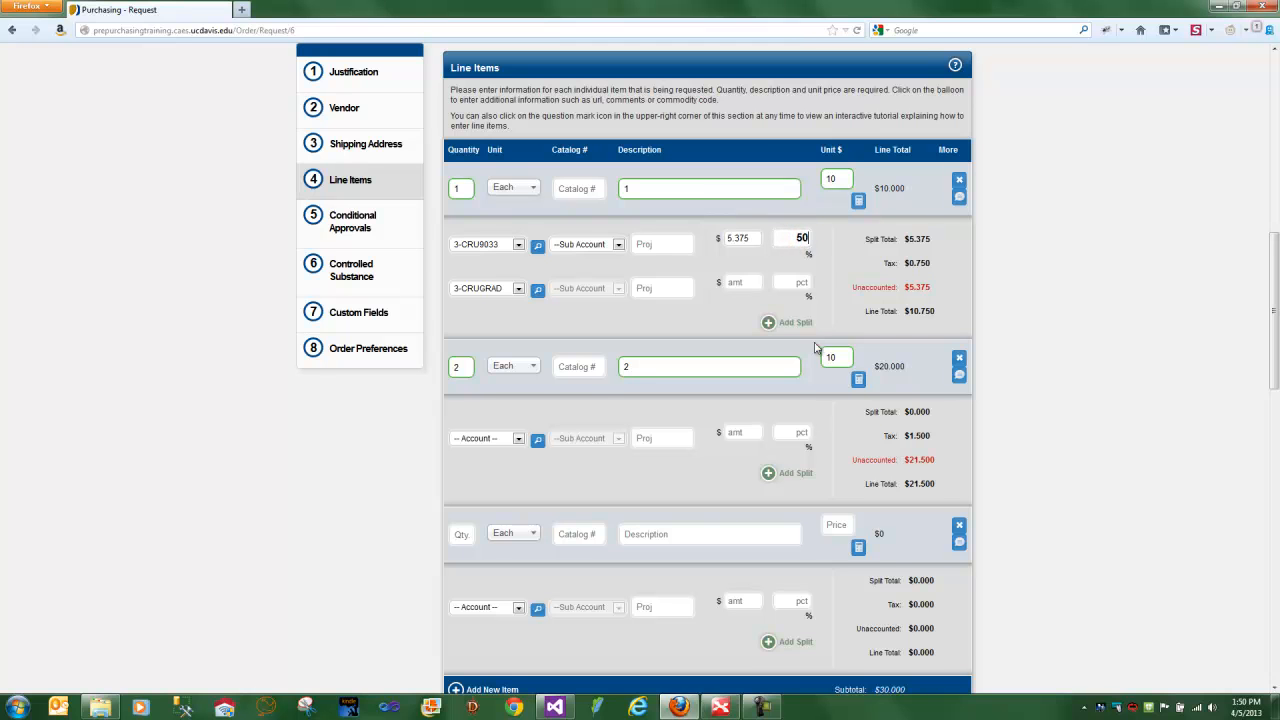
pyautogui.press('Tab')
pyautogui.click(799, 278)
pyautogui.write('50')
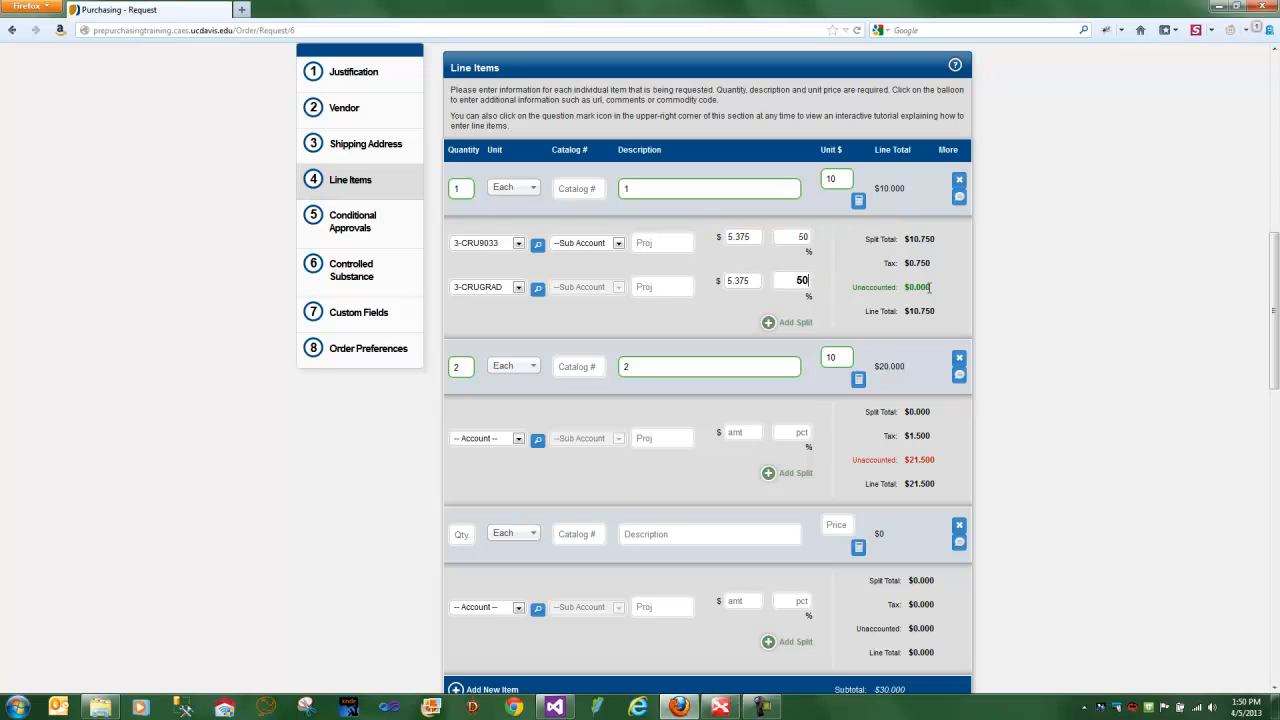
# - Clear the percentage of the first line item's second split and fill its amount with the remaining unaccounted balance
pyautogui.press('BackSpace')
pyautogui.press('BackSpace')
pyautogui.click(746, 281)
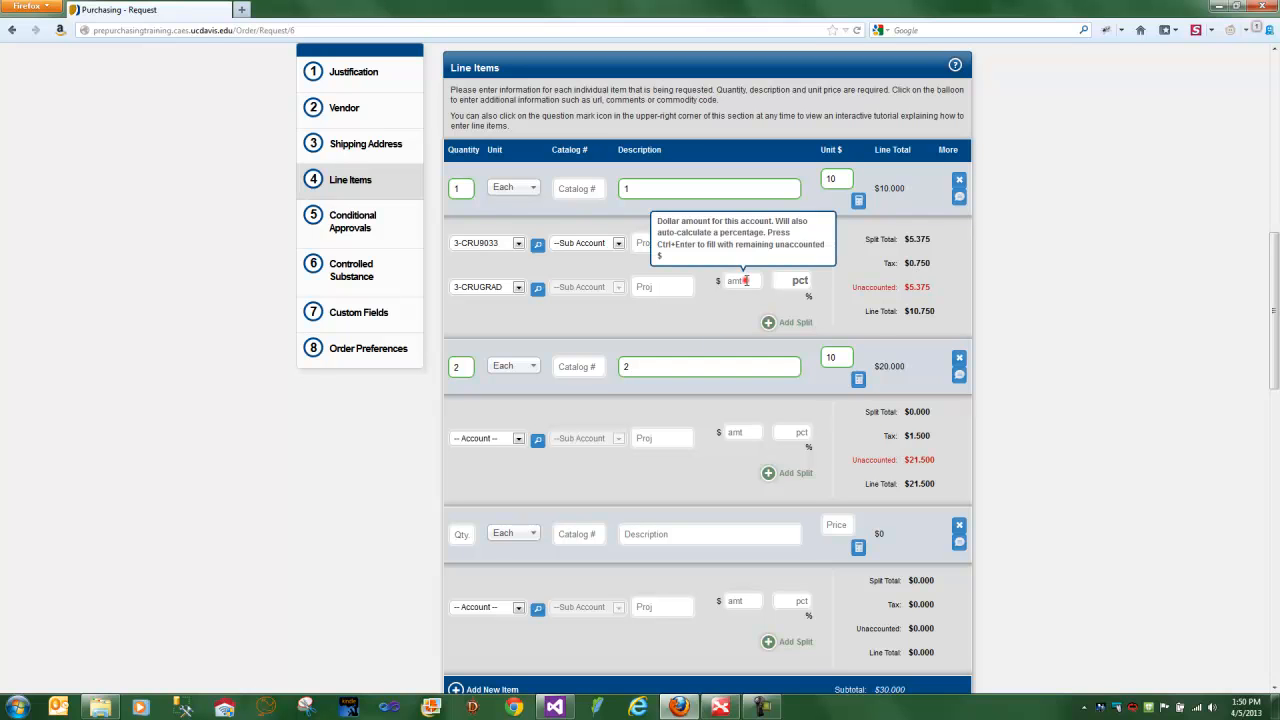
pyautogui.click(819, 496)
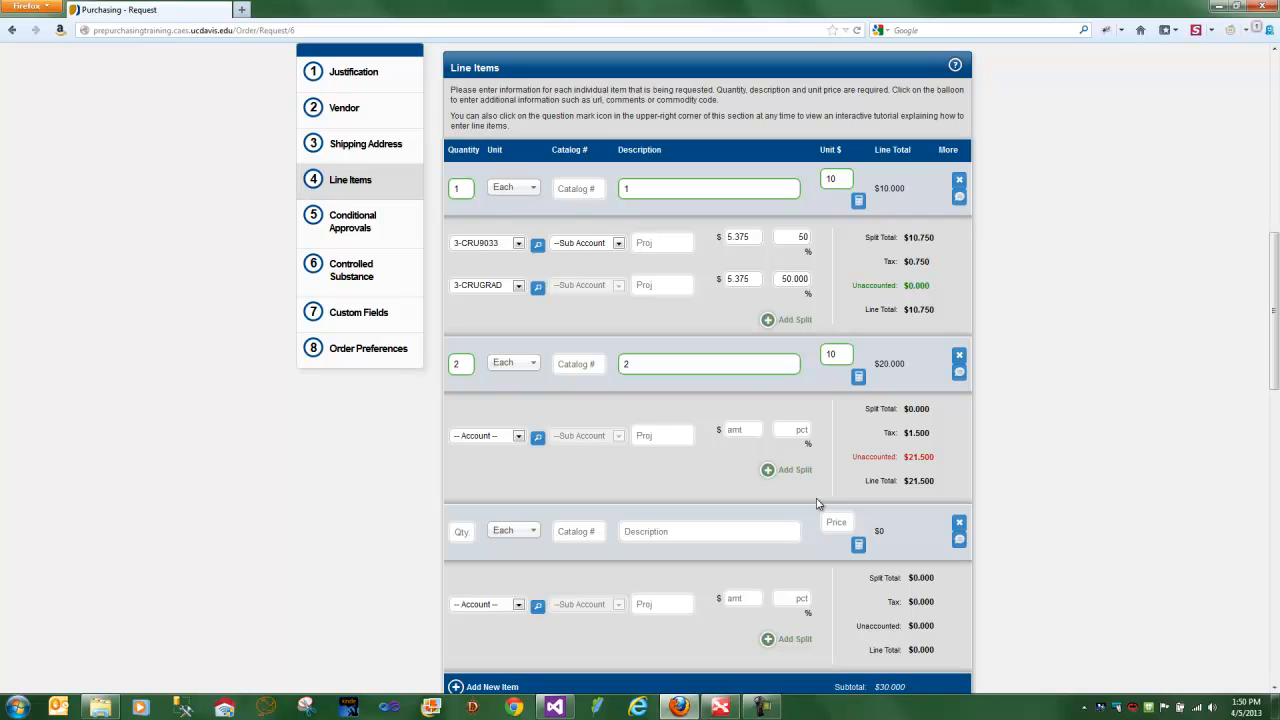
pyautogui.click(755, 278)
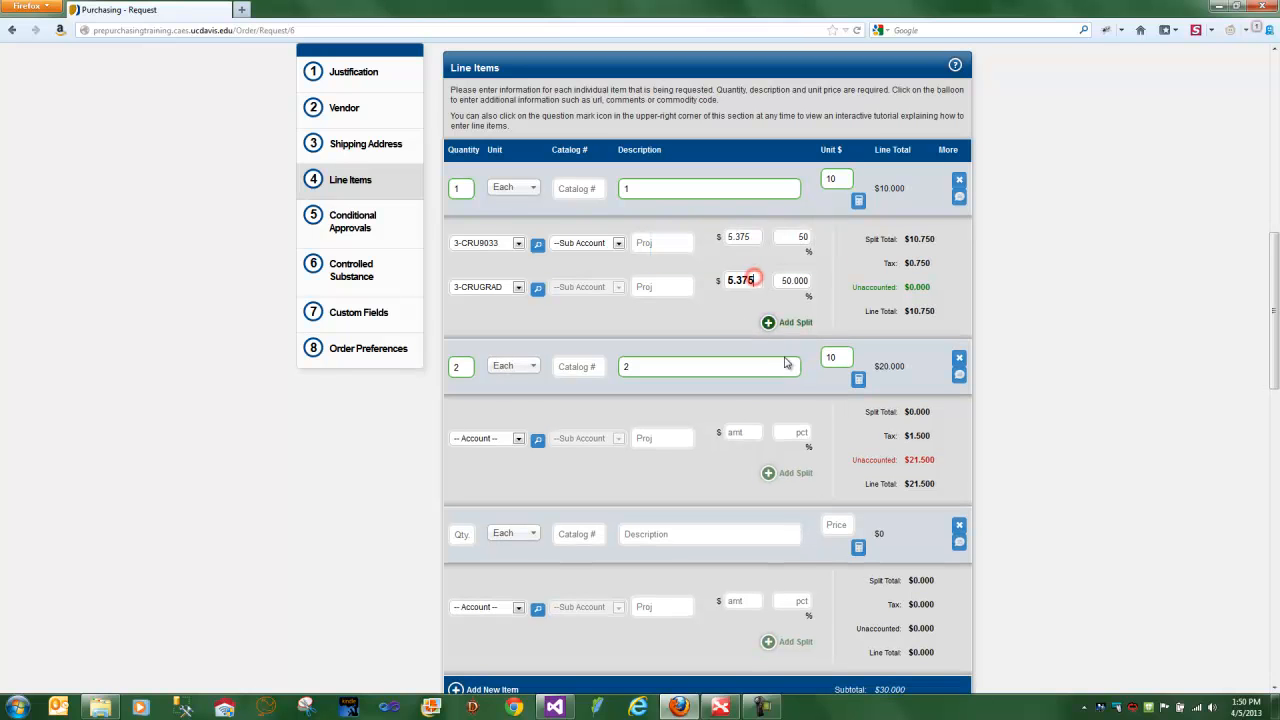
# - Set the first item's first split to 43 percent and fill its second split with the remaining unaccounted amount
pyautogui.click(801, 236)
pyautogui.write('43')
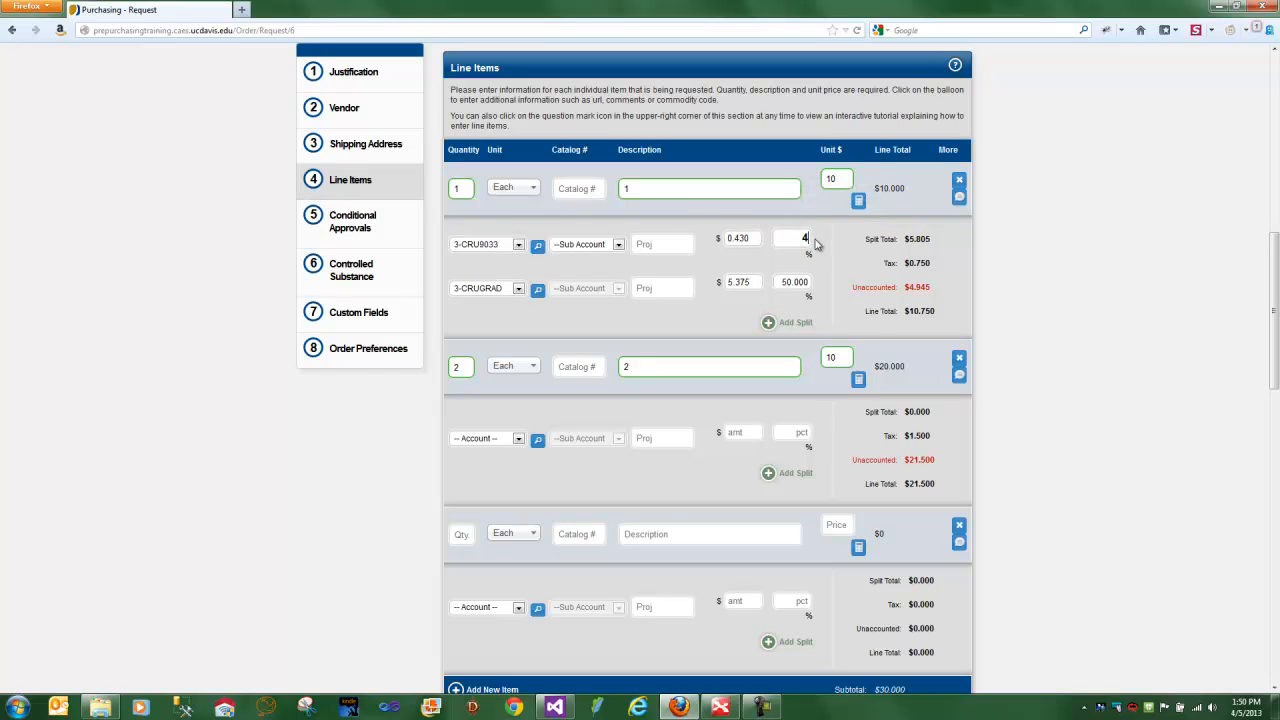
pyautogui.tripleClick(855, 289)
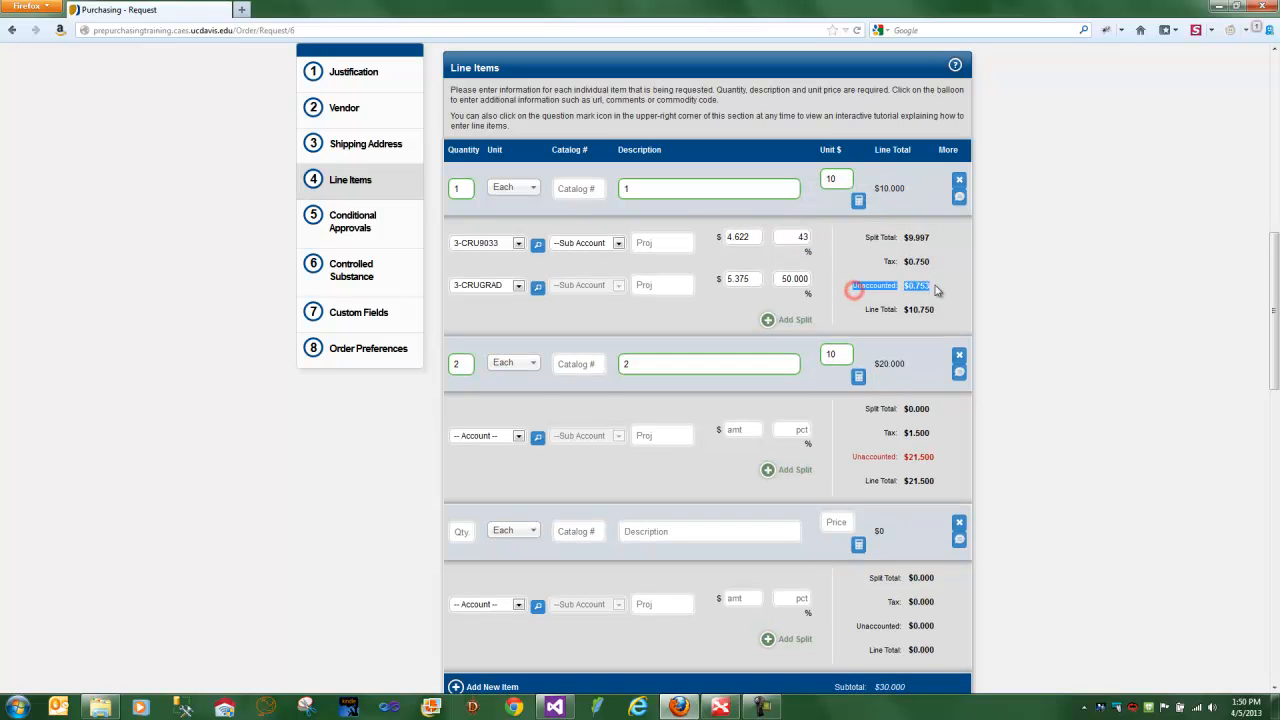
pyautogui.click(748, 279)
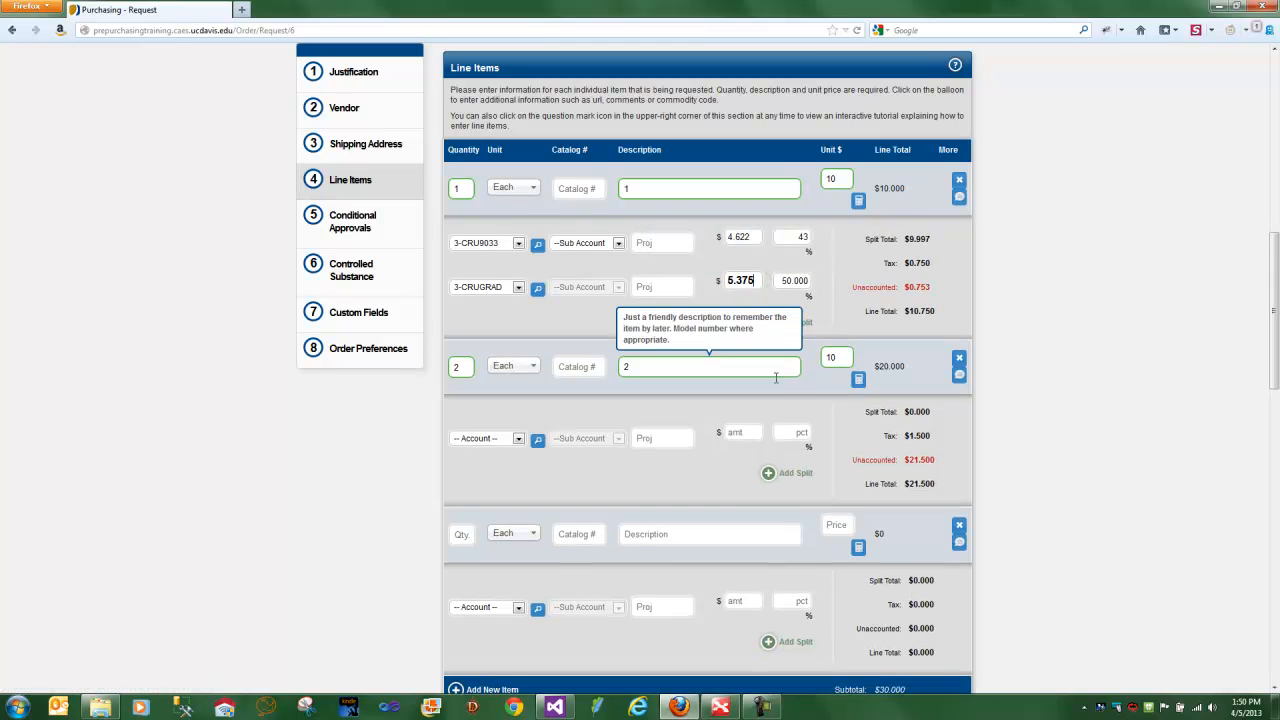
pyautogui.click(777, 383)
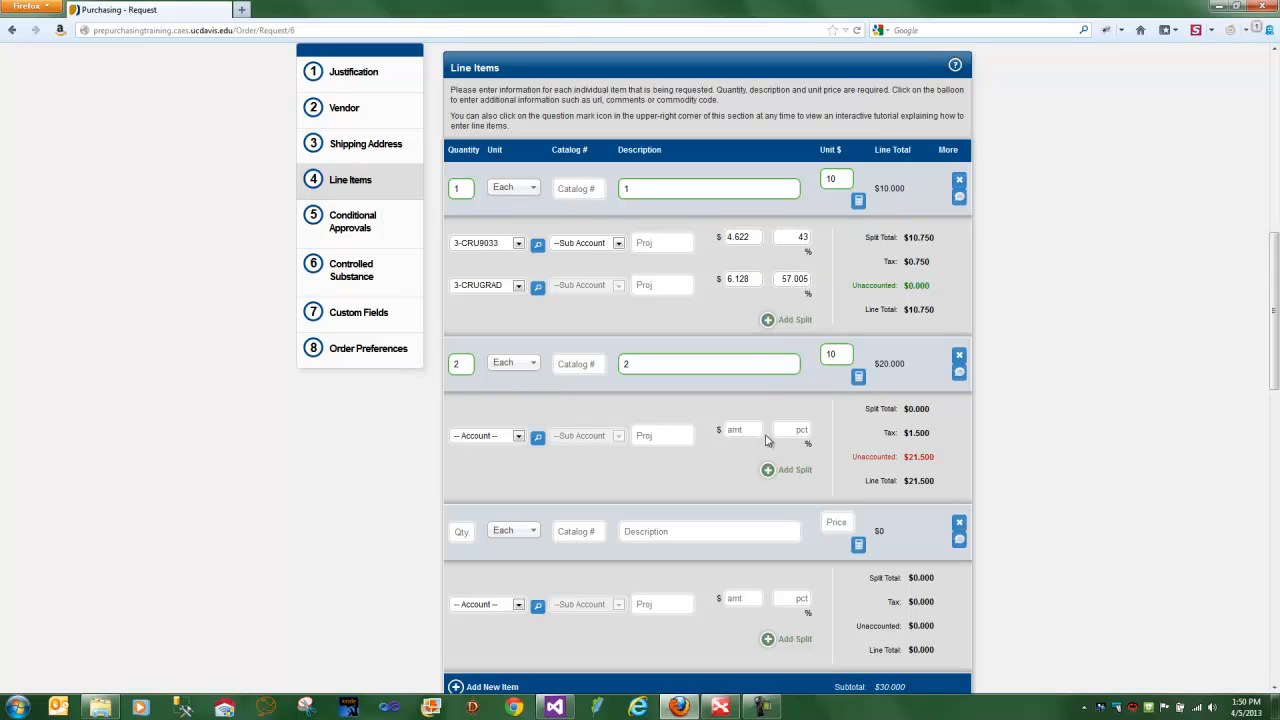
# - Assign the second listed account to the second line item and allocate its entire unaccounted amount to that split
pyautogui.scroll(-1, 778, 415)
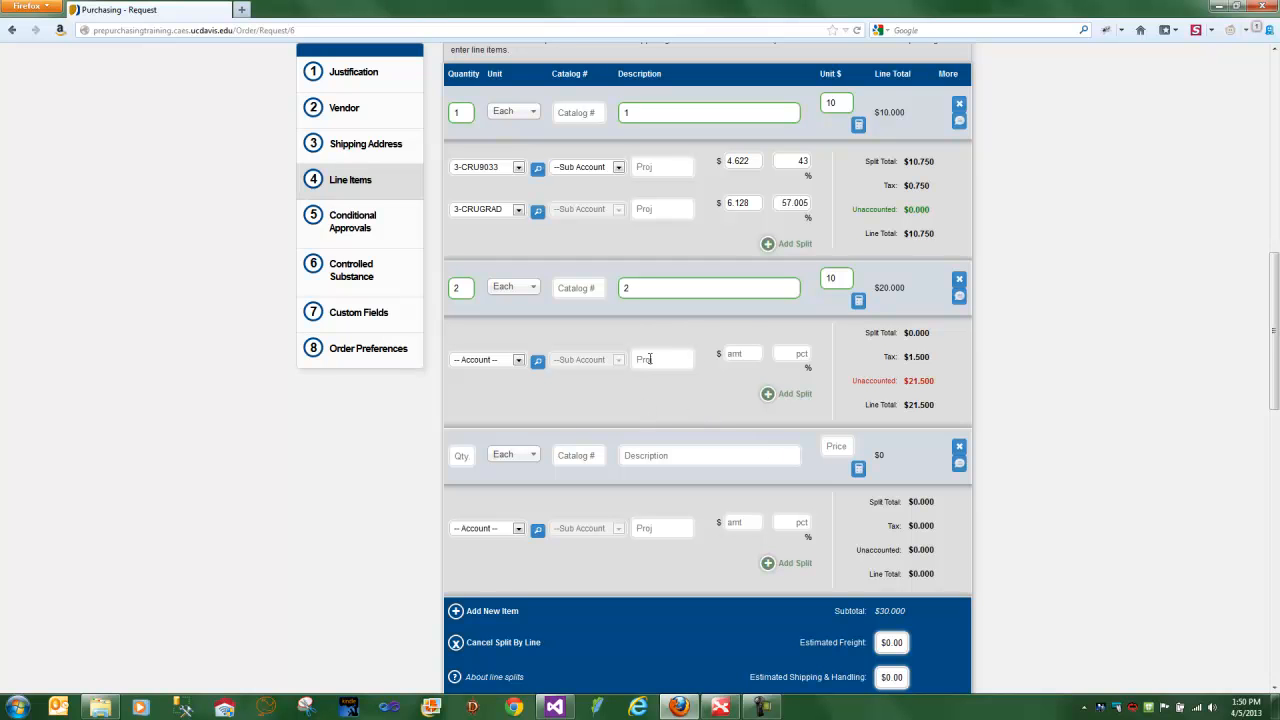
pyautogui.click(518, 366)
pyautogui.click(492, 394)
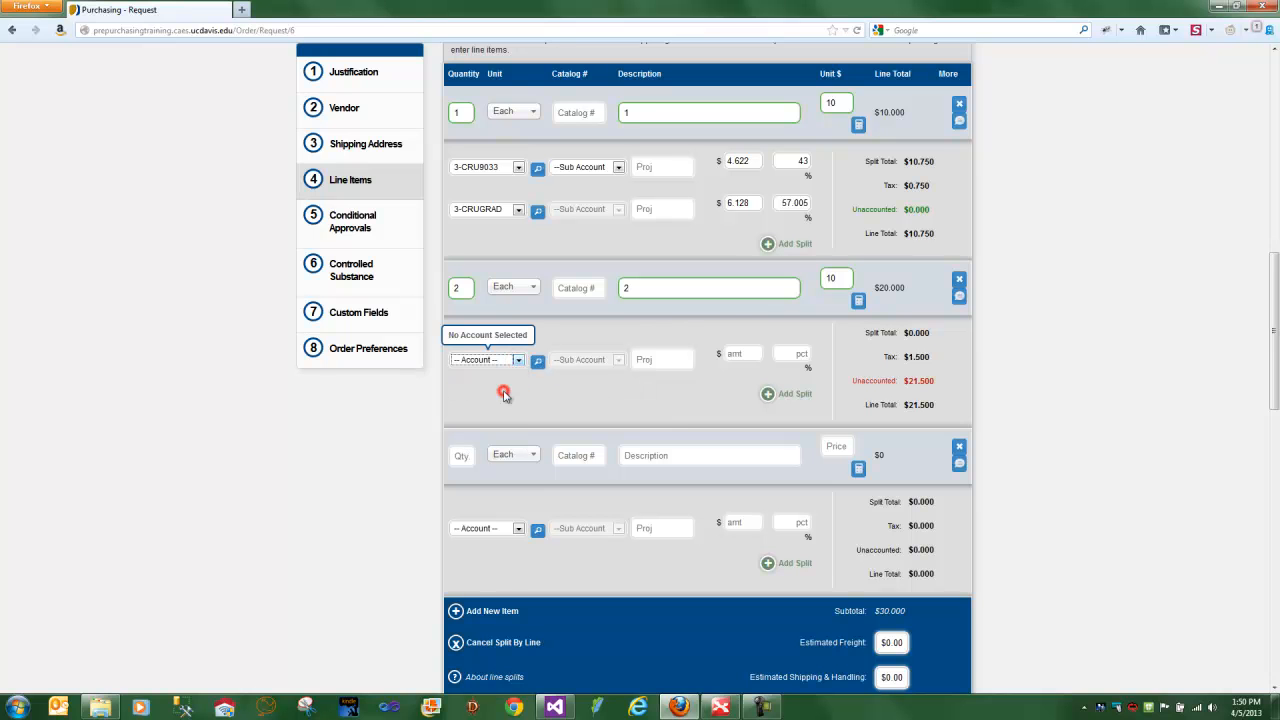
pyautogui.click(745, 354)
pyautogui.hotkey('ctrl', 'Return')
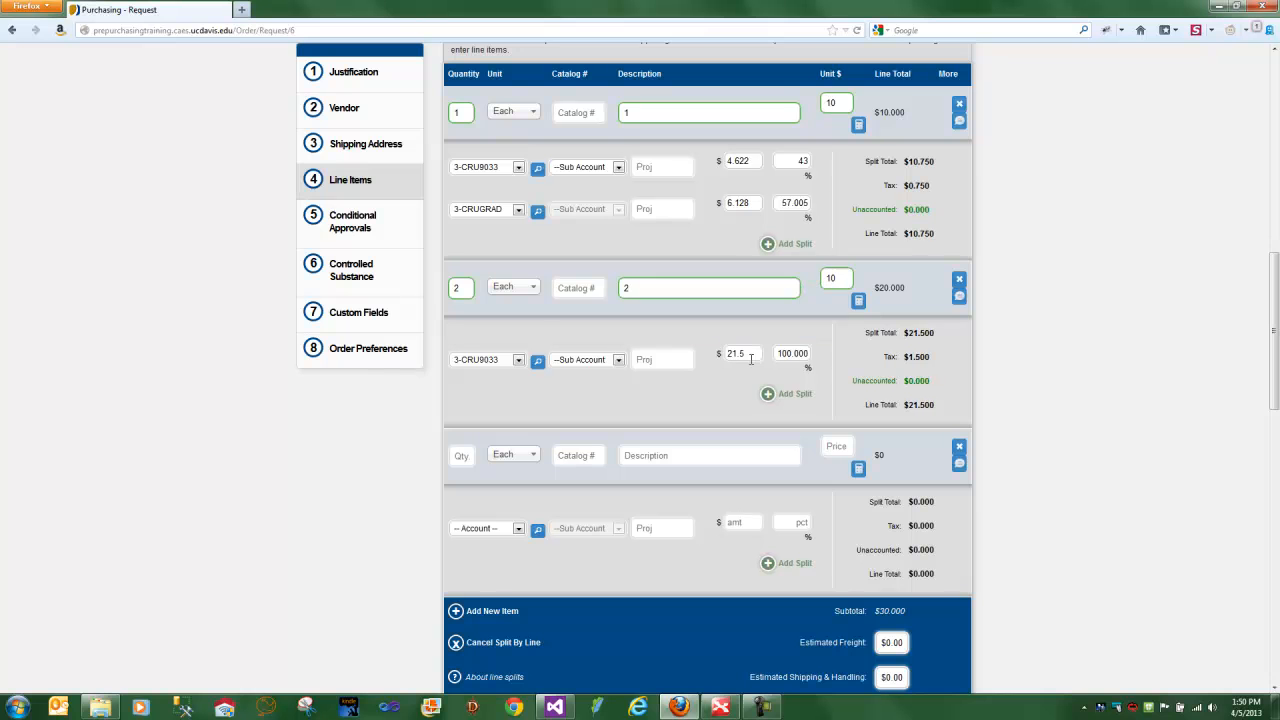
# - Enter "red" as the favorite colour and set the date needed to 04/18/2013
pyautogui.scroll(-2, 752, 430)
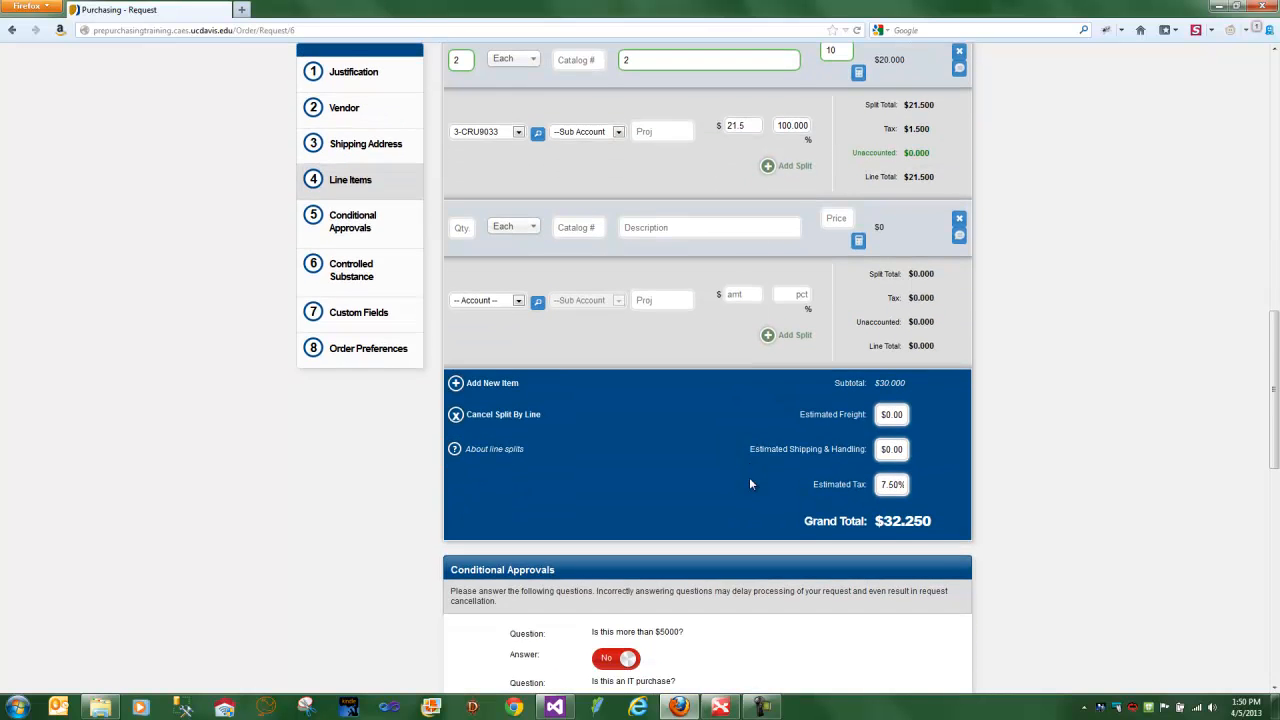
pyautogui.scroll(-10, 751, 488)
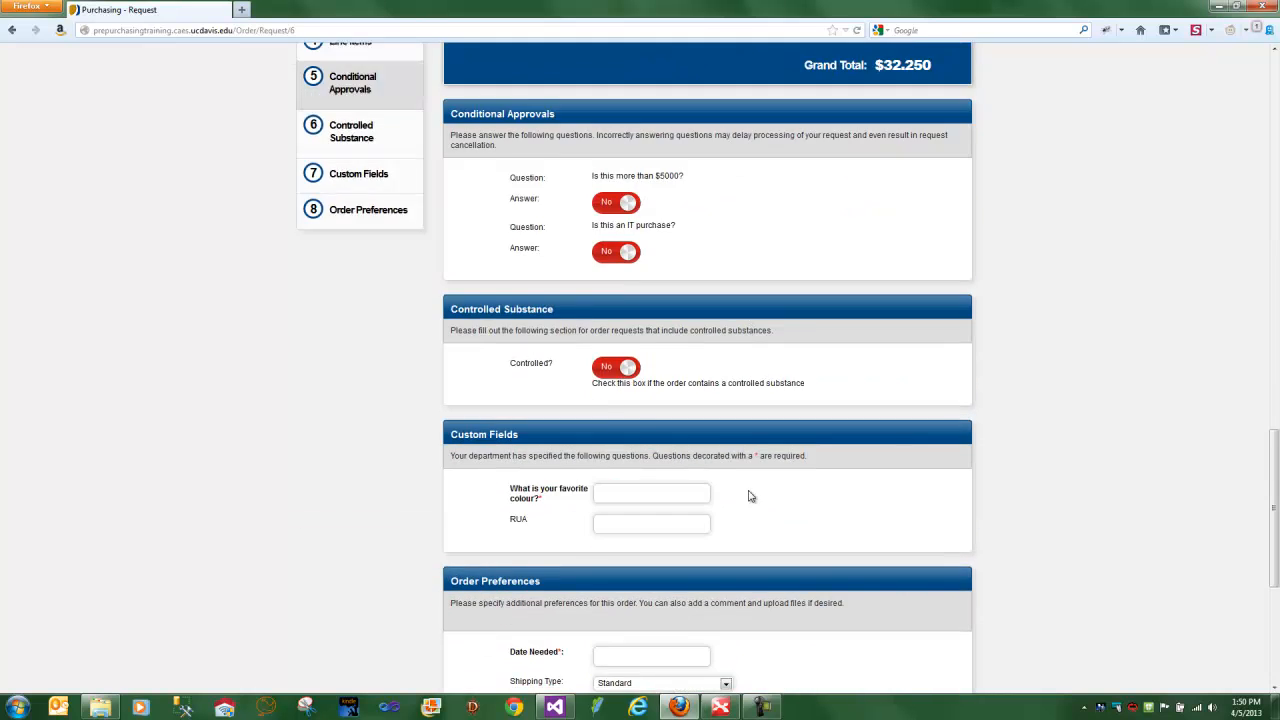
pyautogui.scroll(5, 748, 489)
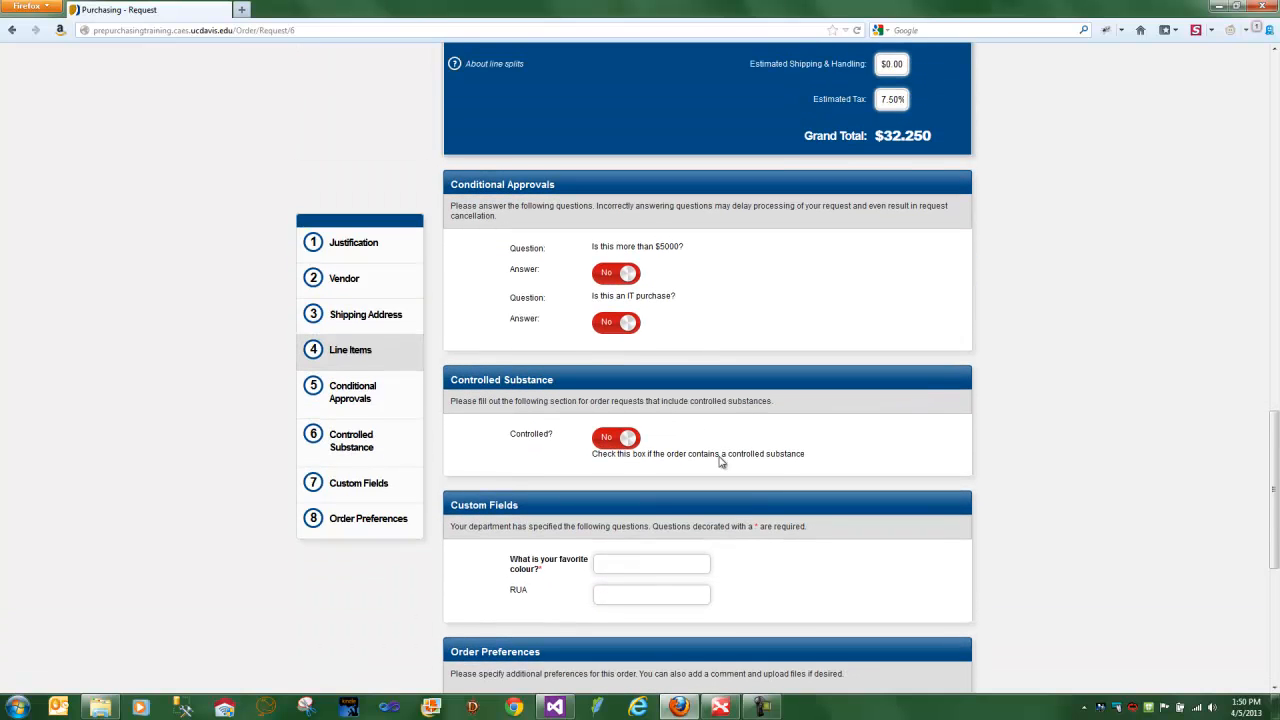
pyautogui.write('red')
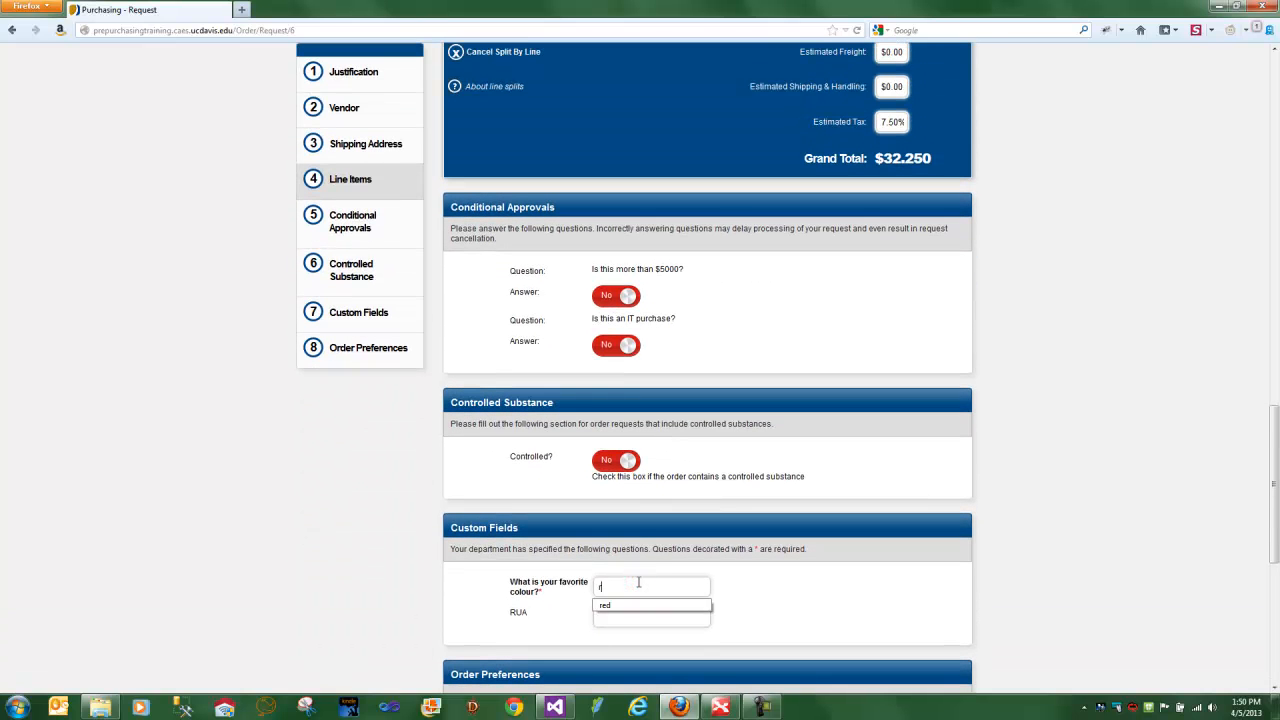
pyautogui.click(868, 578)
pyautogui.scroll(-5, 832, 626)
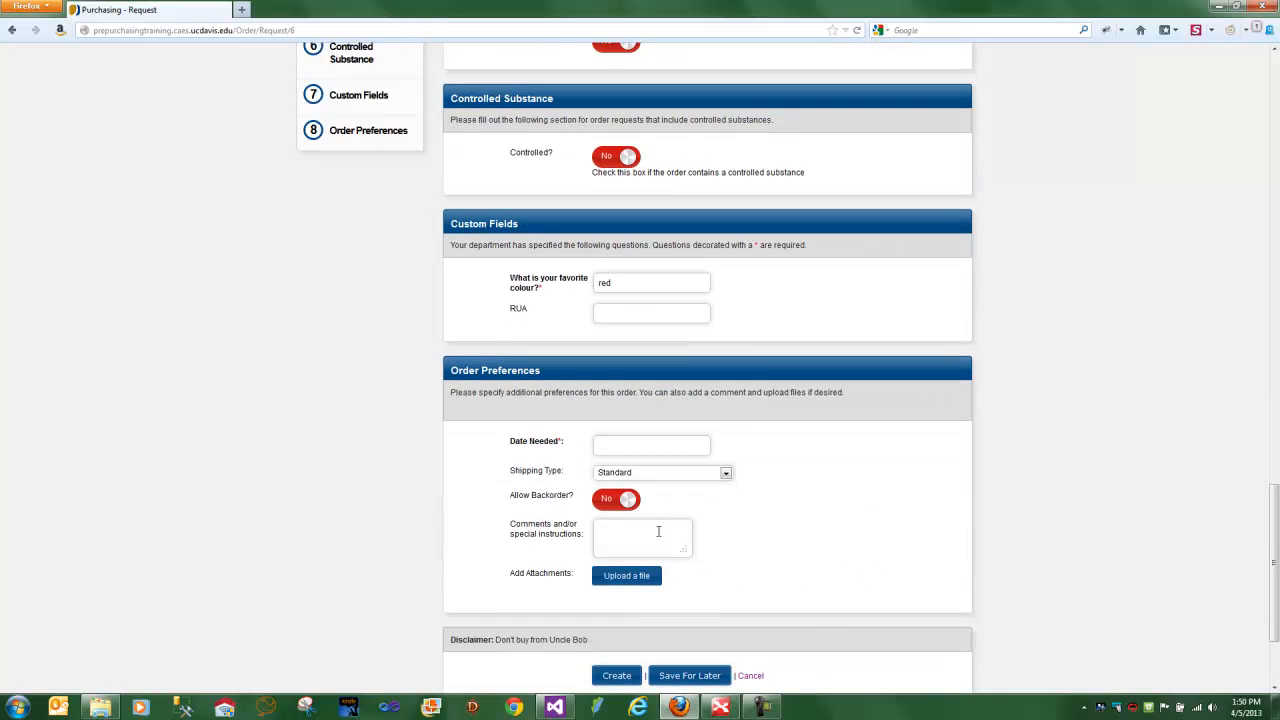
pyautogui.click(624, 442)
pyautogui.click(684, 541)
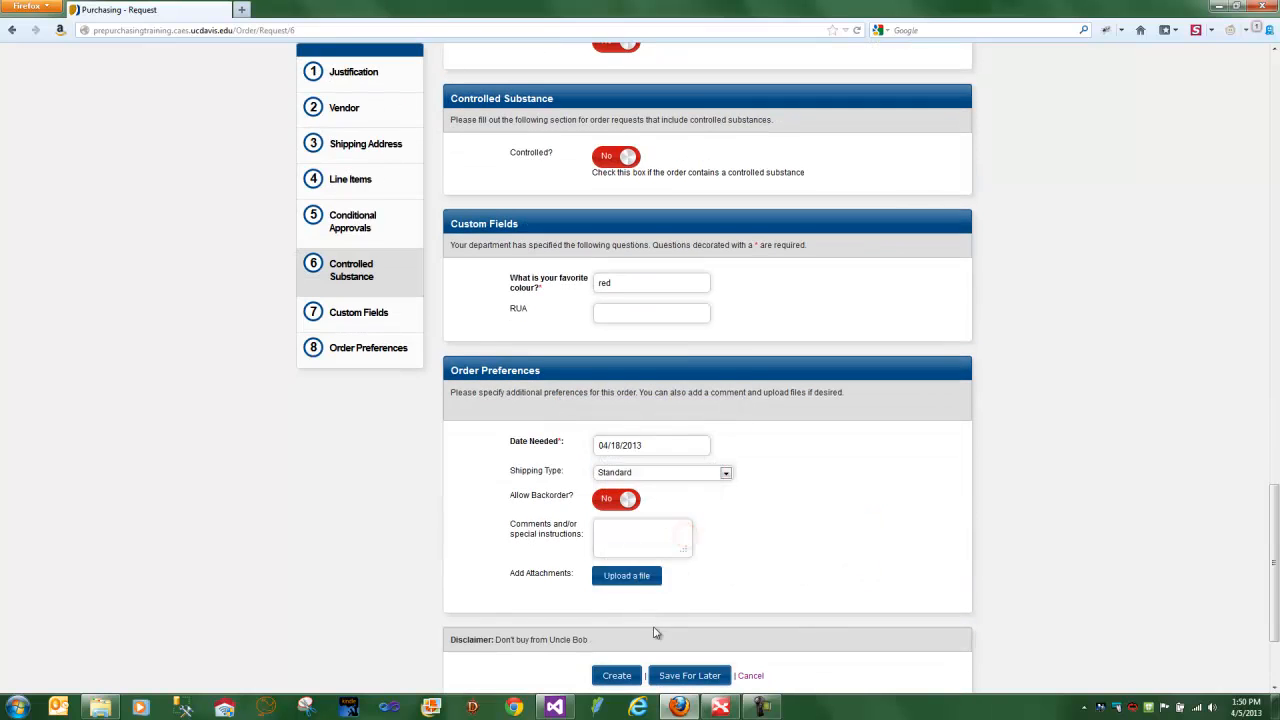
# - Create the order and confirm saving it
pyautogui.scroll(-3, 656, 632)
pyautogui.click(600, 528)
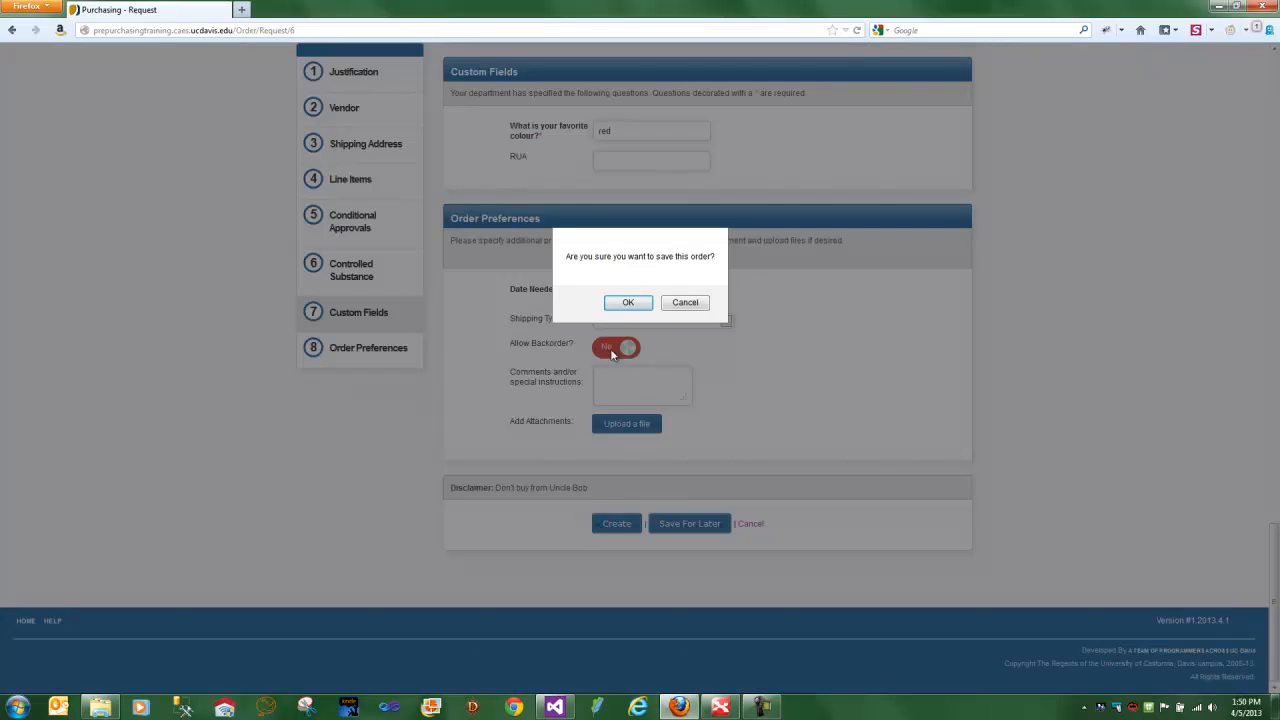
pyautogui.click(626, 304)
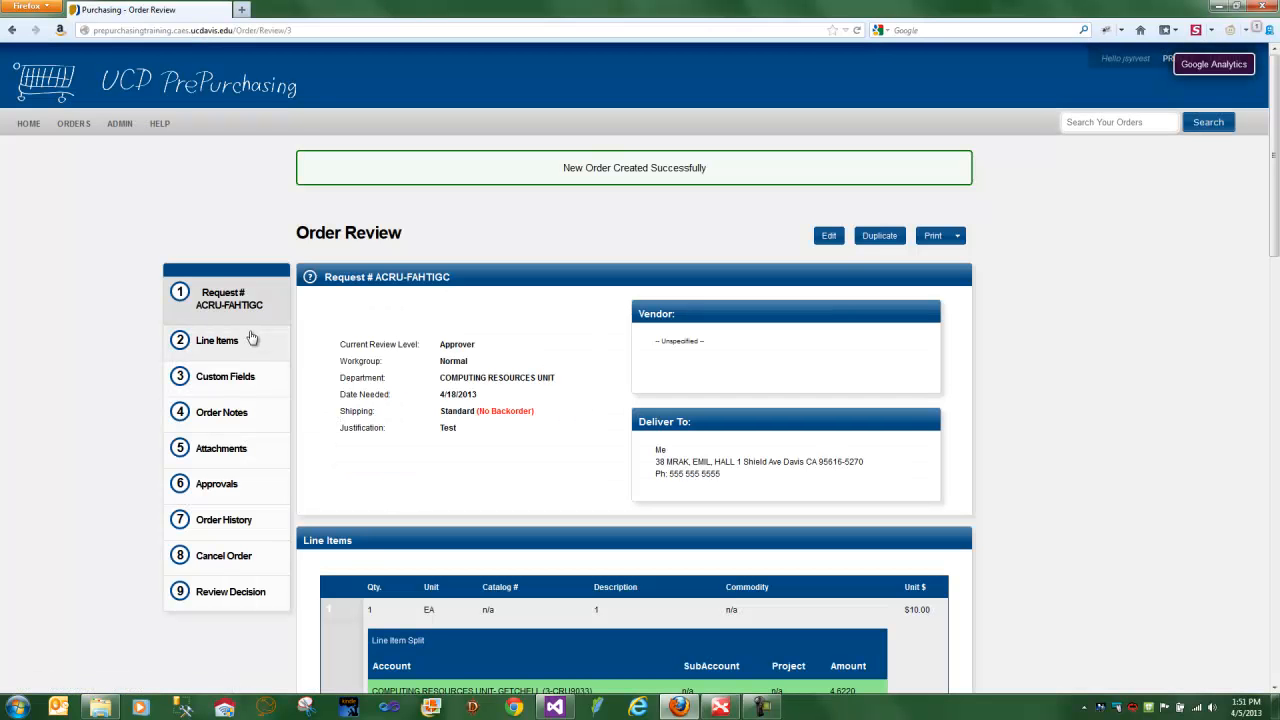
# - Review the account splits under each line item of the created order
pyautogui.click(242, 348)
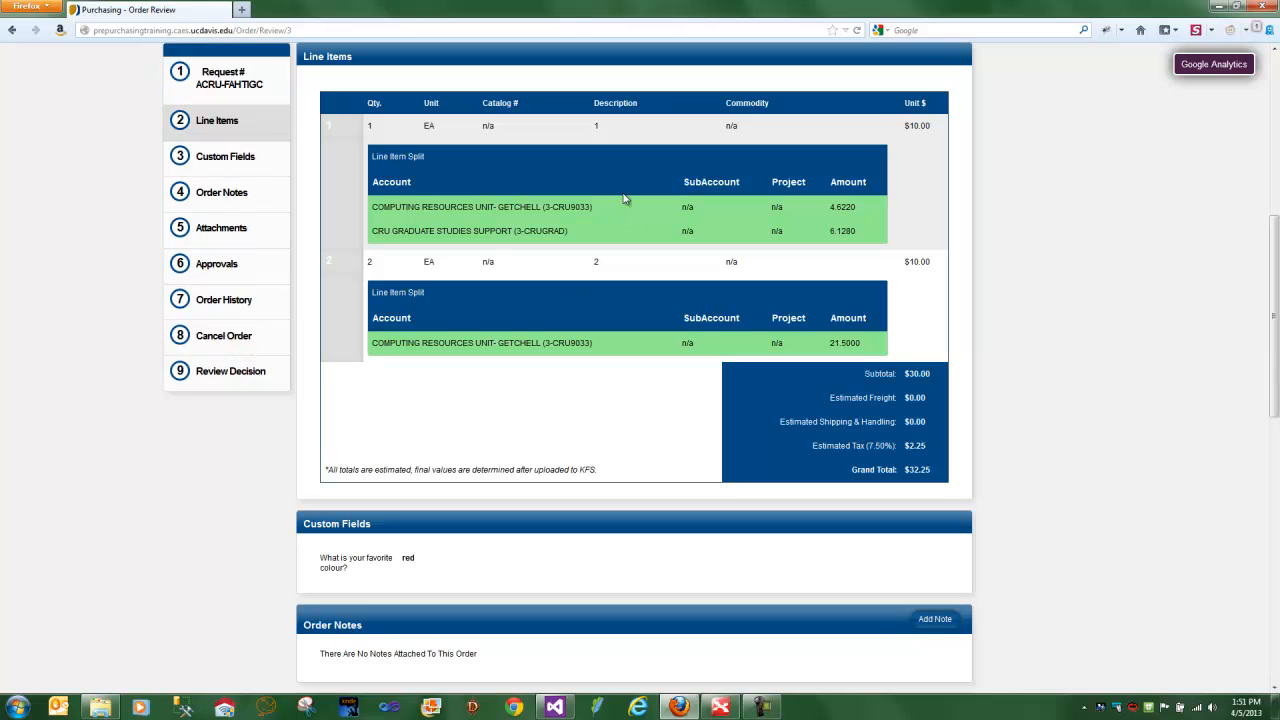
pyautogui.scroll(2, 600, 262)
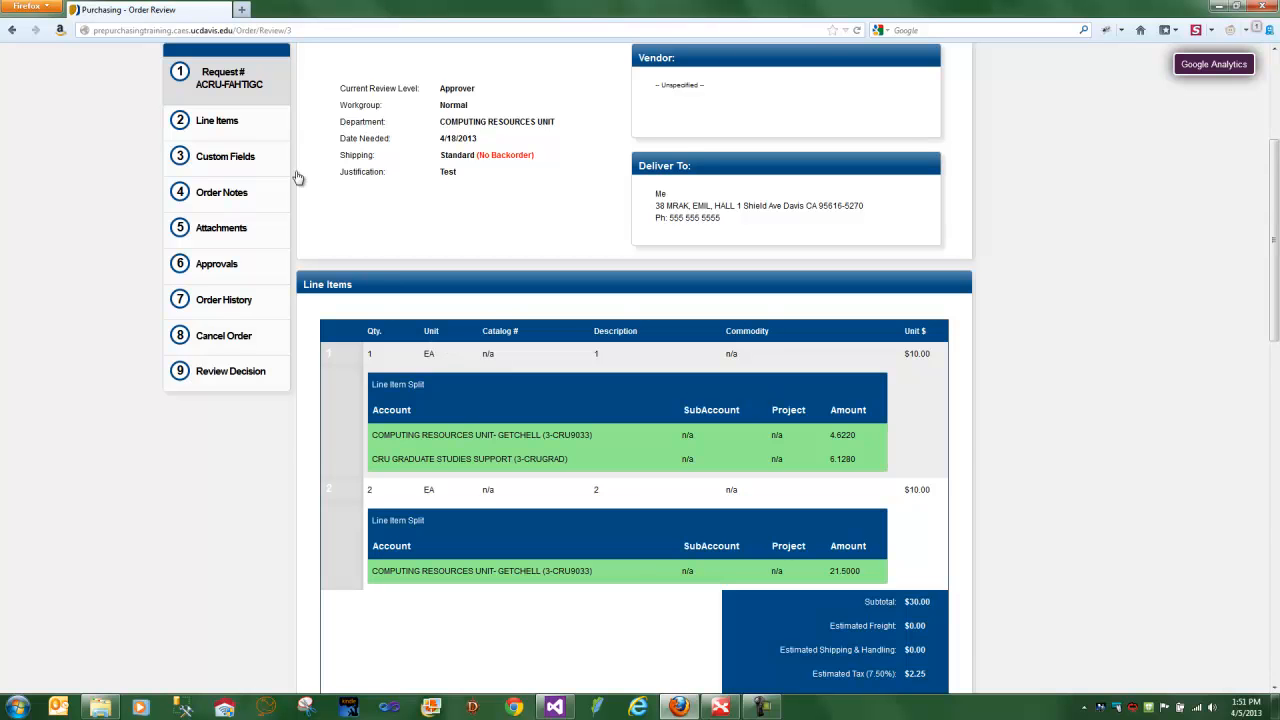
pyautogui.scroll(2, 288, 172)
# - Start a new order request with the justification "Test"
pyautogui.click(73, 145)
pyautogui.click(390, 318)
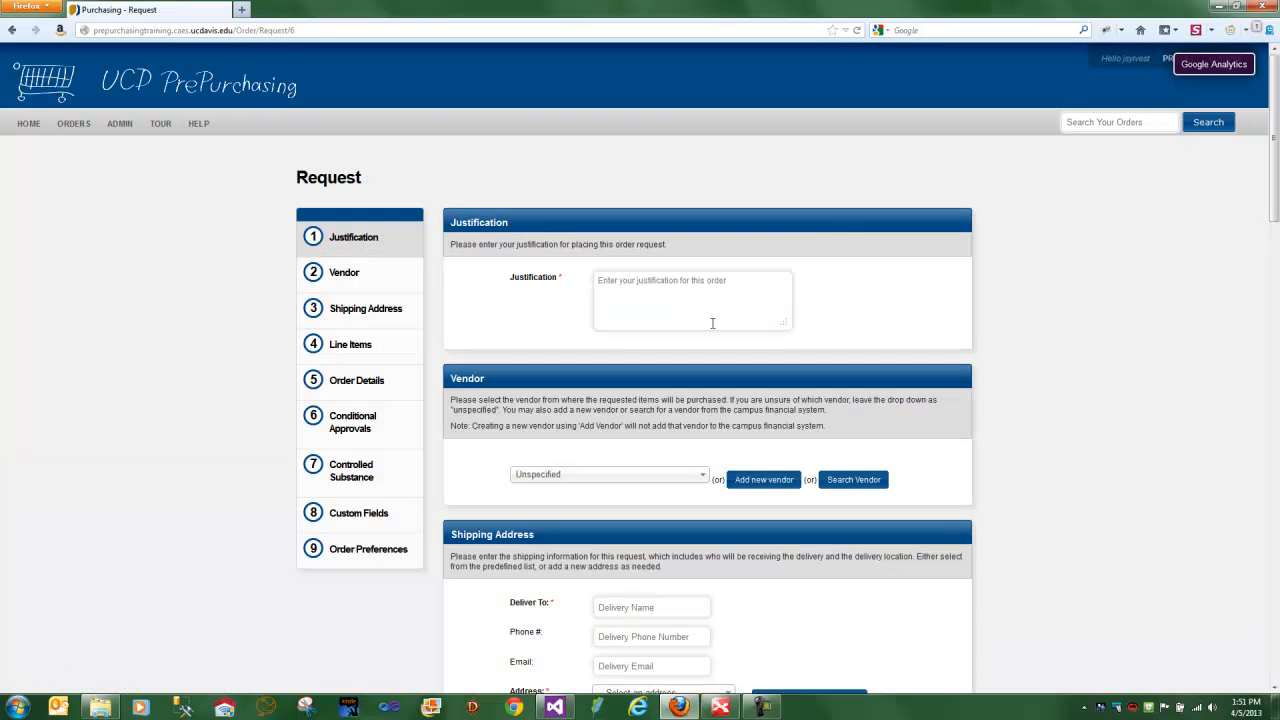
pyautogui.click(714, 309)
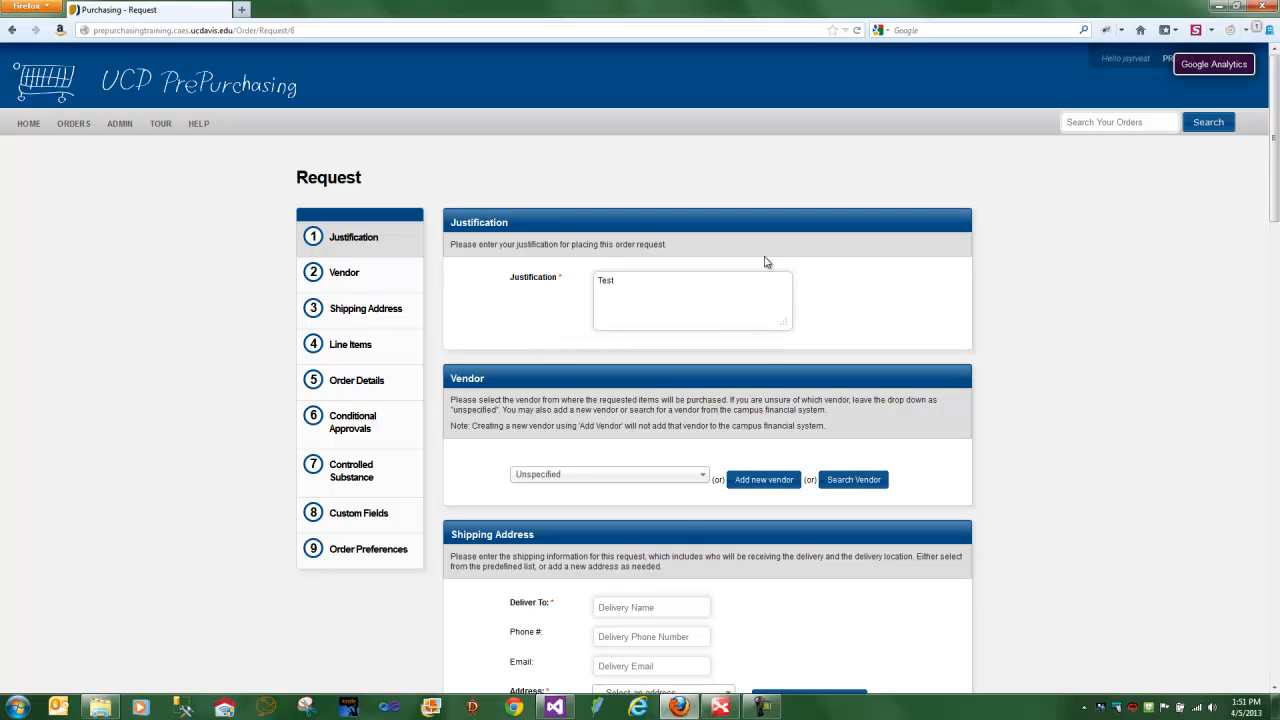
# - Fill in the delivery name as "Me" and choose the saved Office shipping address
pyautogui.click(651, 606)
pyautogui.write('Me')
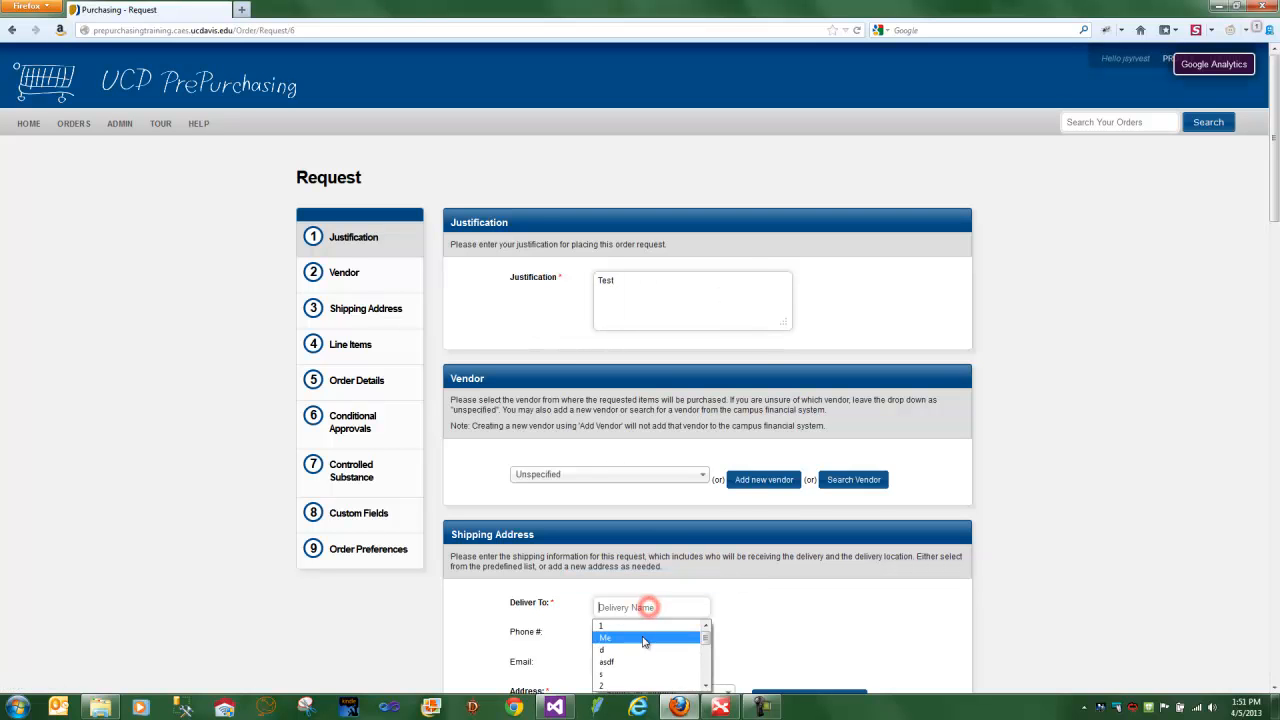
pyautogui.scroll(-3, 645, 636)
pyautogui.click(646, 397)
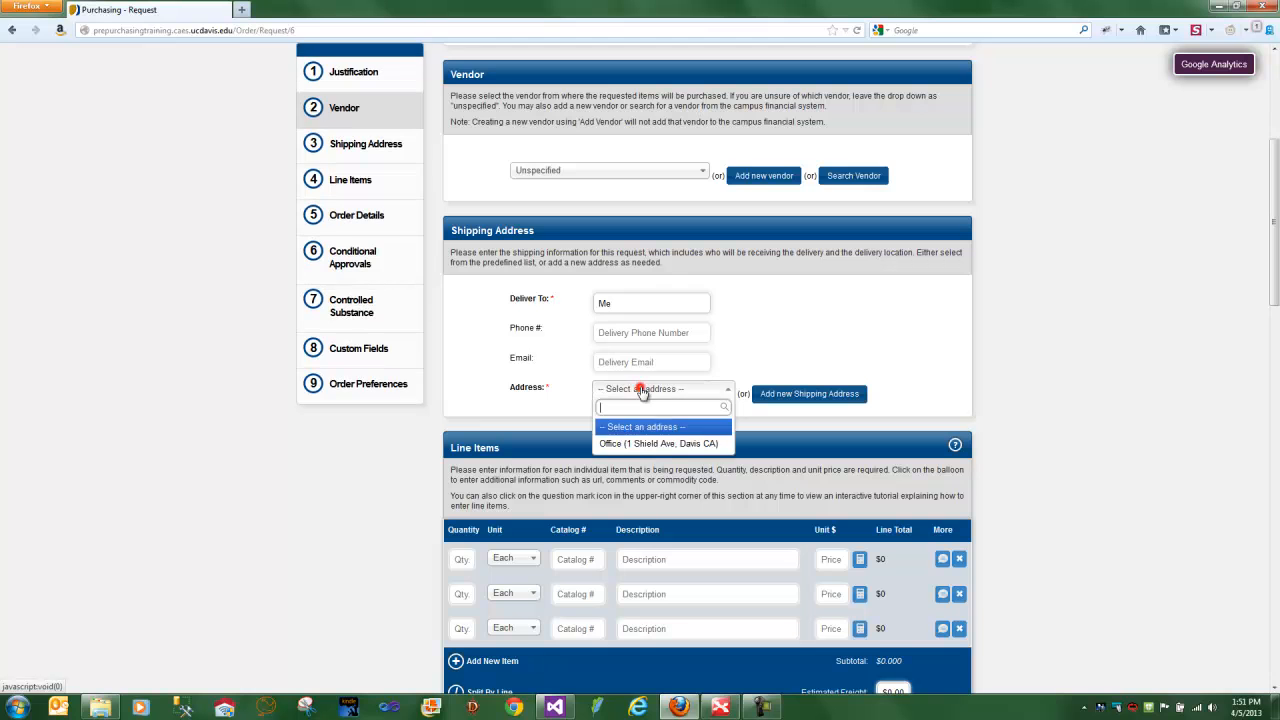
pyautogui.click(636, 452)
# - Fill in the first line item with quantity 1, description "1" and a unit price of 1
pyautogui.scroll(-2, 645, 490)
pyautogui.click(461, 407)
pyautogui.write('1')
pyautogui.click(717, 409)
pyautogui.write('1')
pyautogui.press('Tab')
pyautogui.click(829, 407)
pyautogui.write('1')
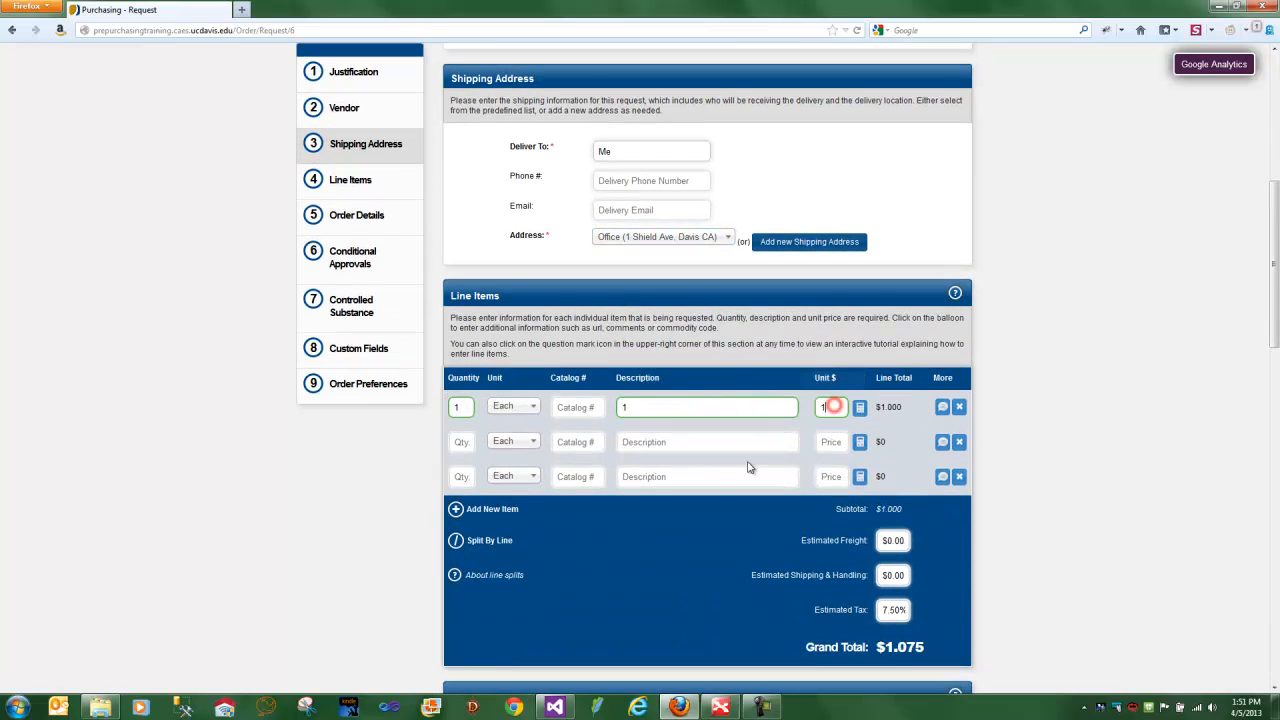
# - Fill in the second line item with quantity 2, description "2", a unit price of 2 and centimeters as the unit
pyautogui.click(467, 441)
pyautogui.write('2')
pyautogui.click(650, 442)
pyautogui.write('2')
pyautogui.click(836, 442)
pyautogui.write('2')
pyautogui.click(535, 450)
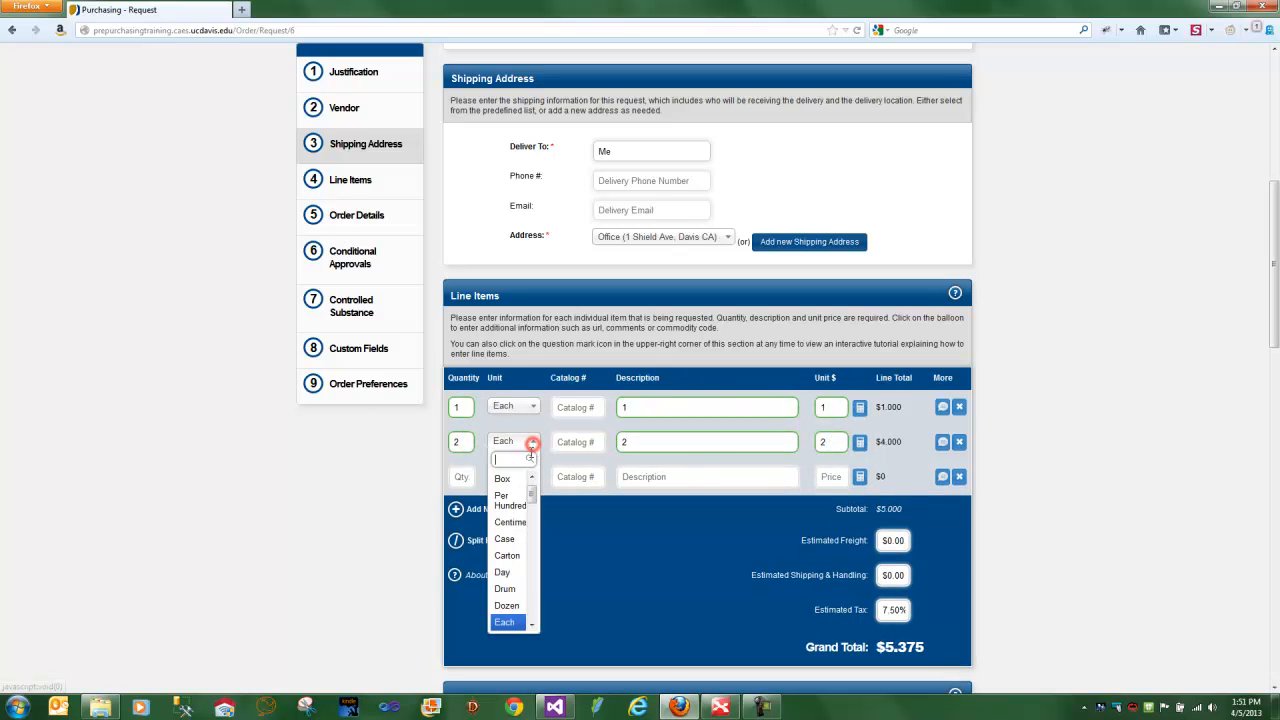
pyautogui.click(507, 523)
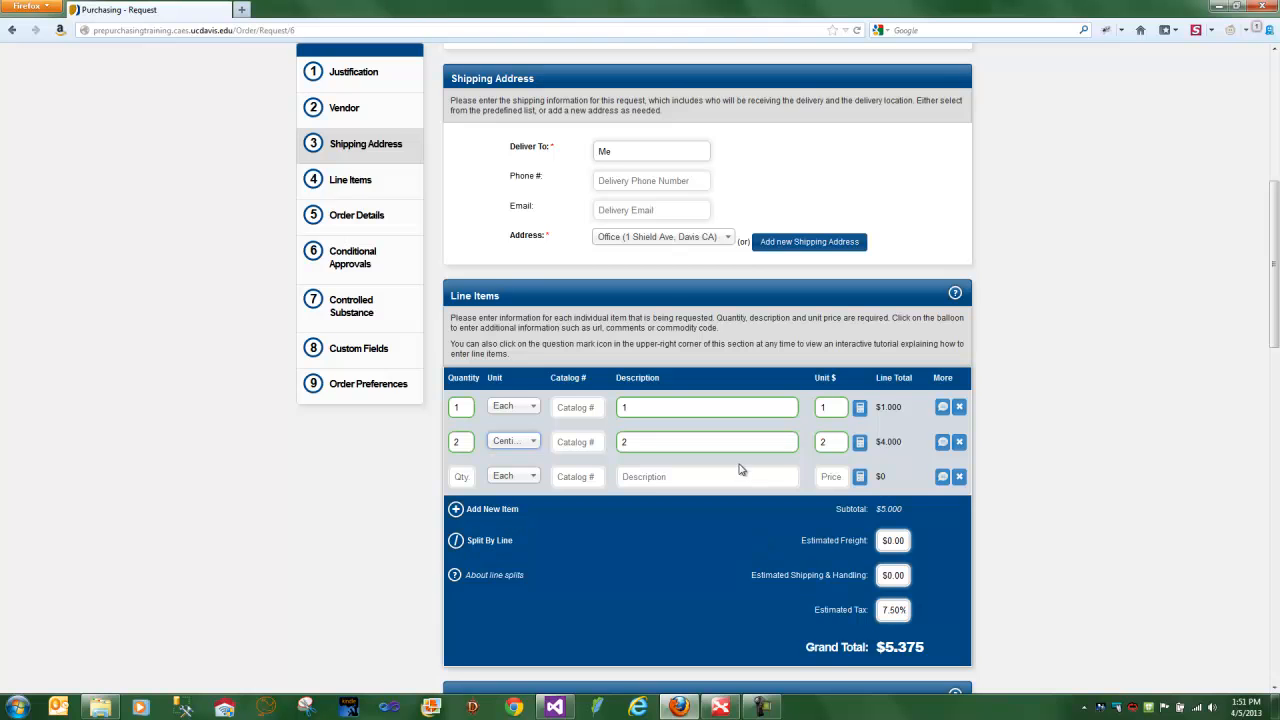
# - Switch the order details to Split Order Request and confirm splitting the order across multiple accounts
pyautogui.scroll(-3, 740, 468)
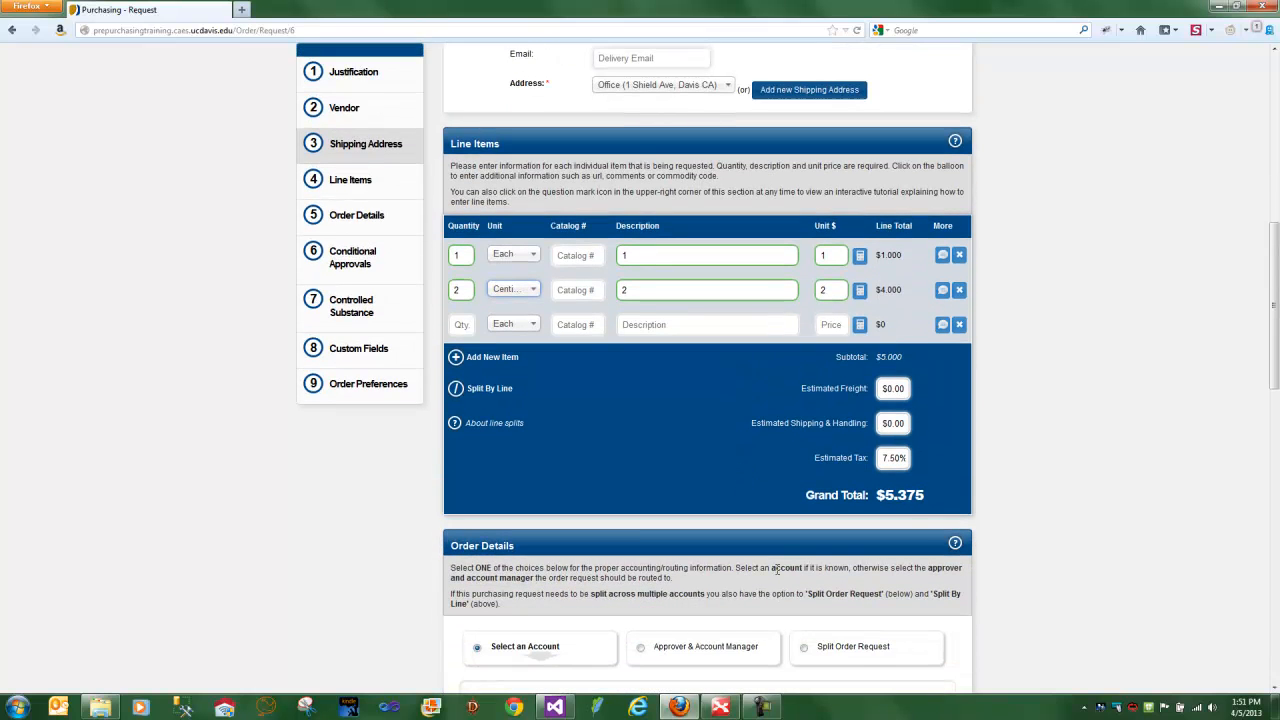
pyautogui.scroll(-2, 725, 594)
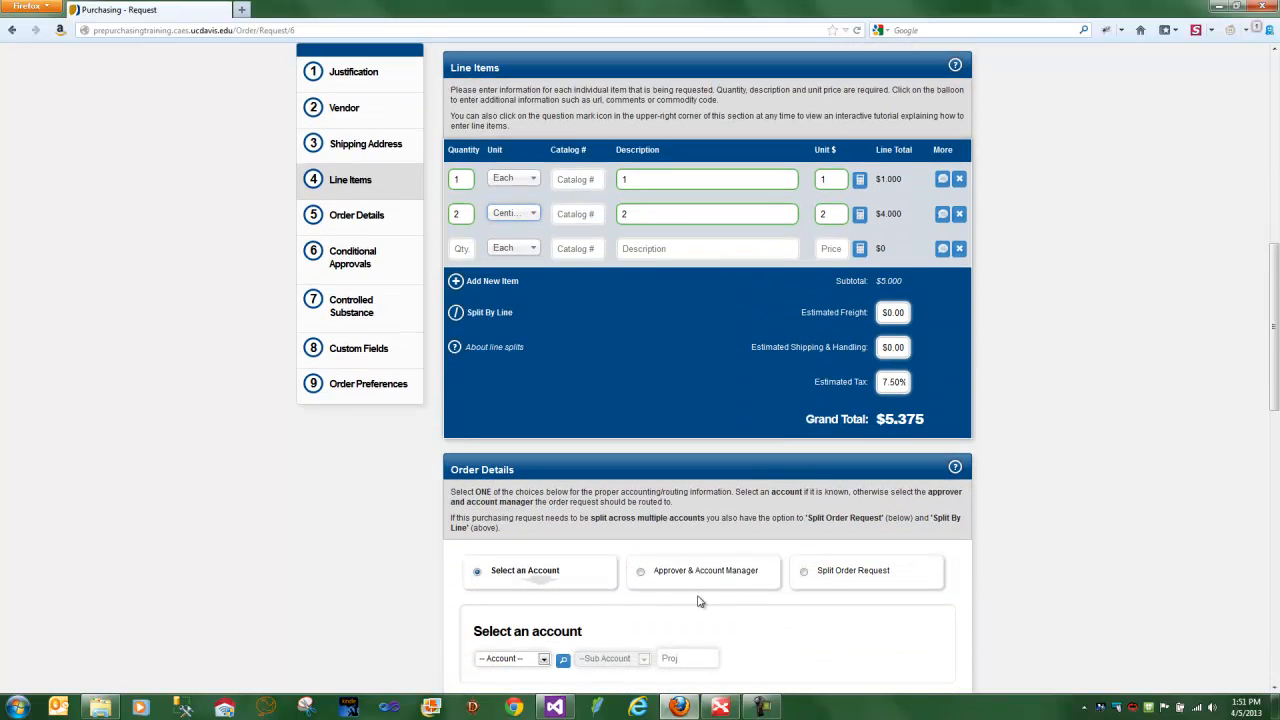
pyautogui.click(805, 574)
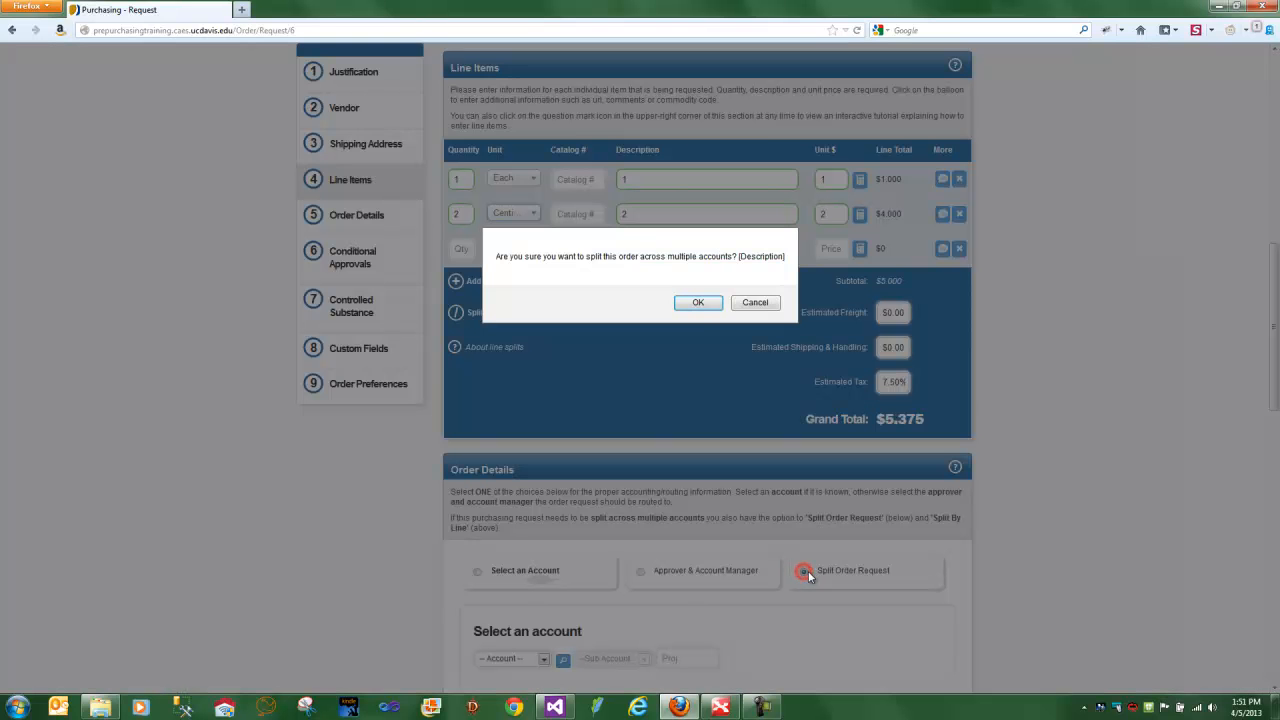
pyautogui.click(697, 303)
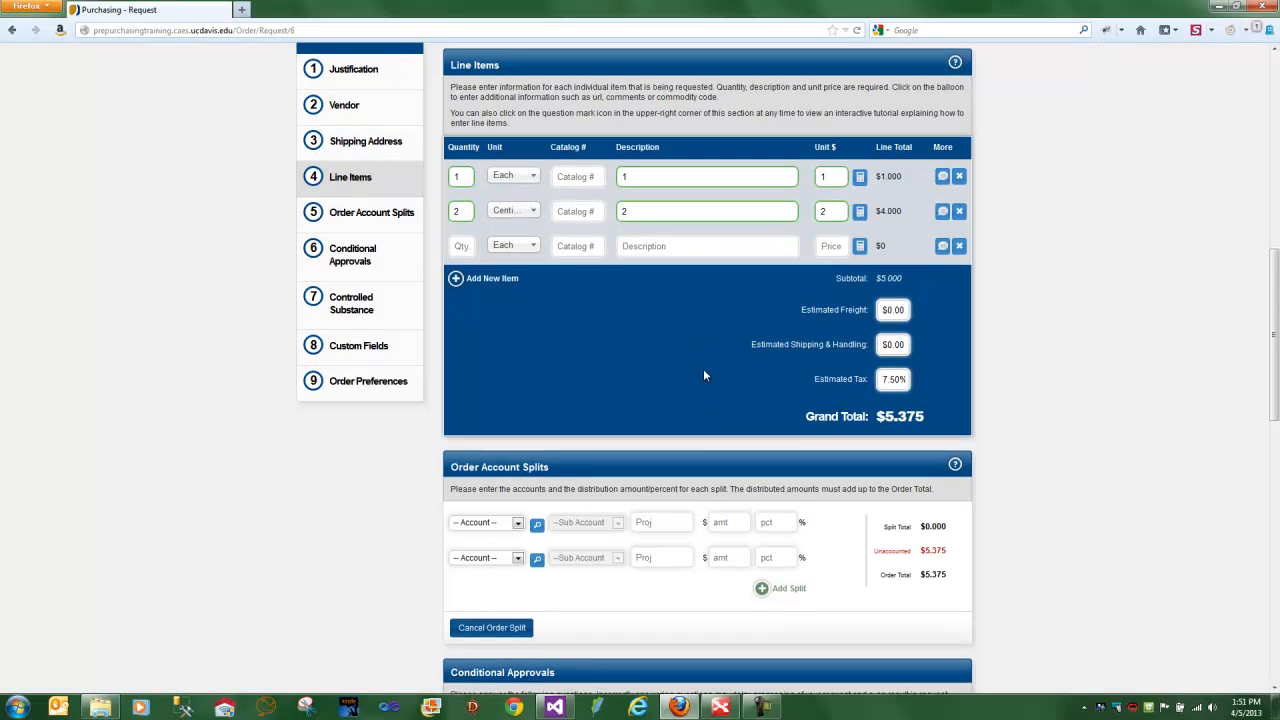
# - Assign the second listed account to the first order split and the fourth listed account to the second split
pyautogui.scroll(-5, 703, 368)
pyautogui.click(516, 297)
pyautogui.click(508, 331)
pyautogui.click(516, 332)
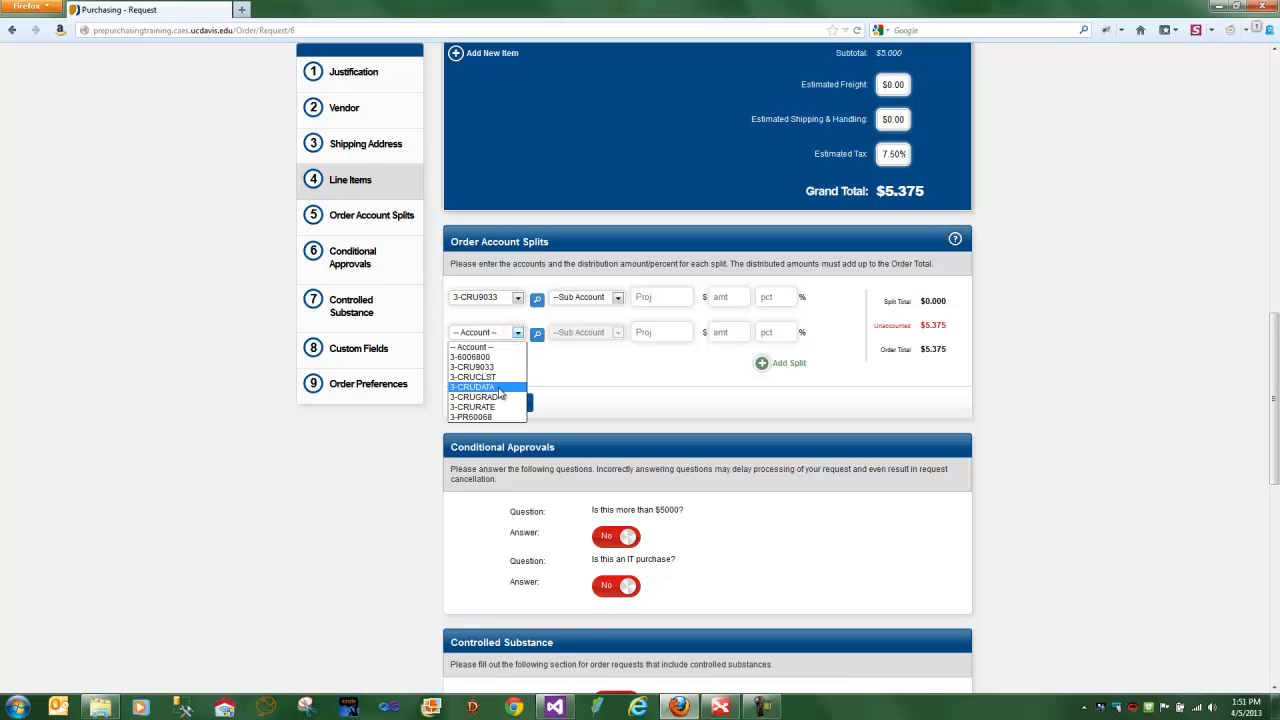
pyautogui.click(498, 387)
# - Add a third order split with the fifth listed account, plus two more empty splits
pyautogui.click(775, 363)
pyautogui.click(517, 367)
pyautogui.click(483, 428)
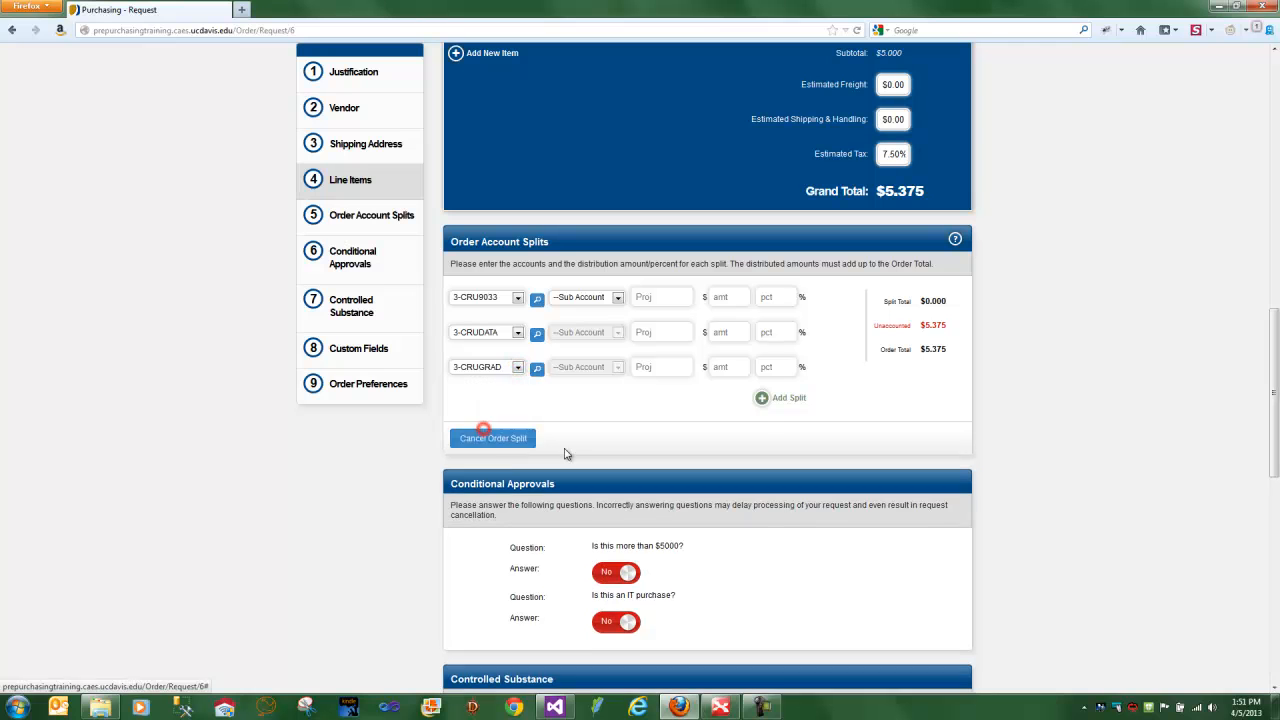
pyautogui.click(765, 402)
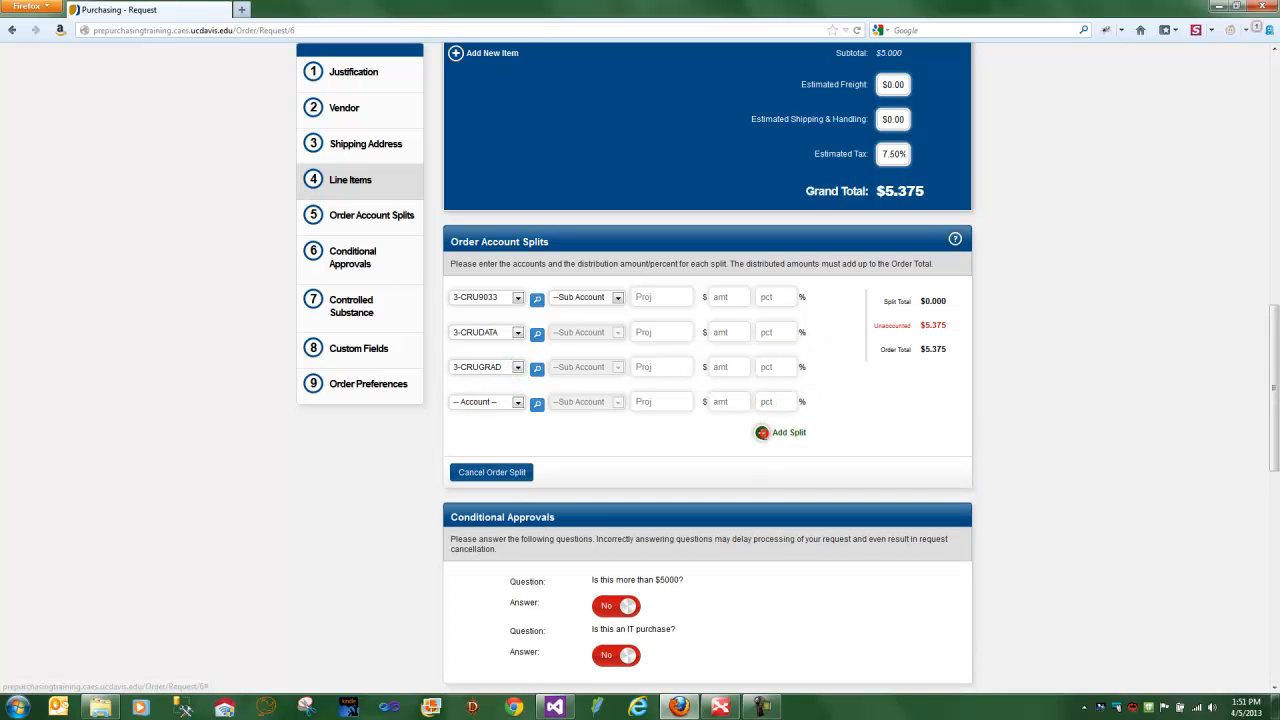
pyautogui.click(766, 432)
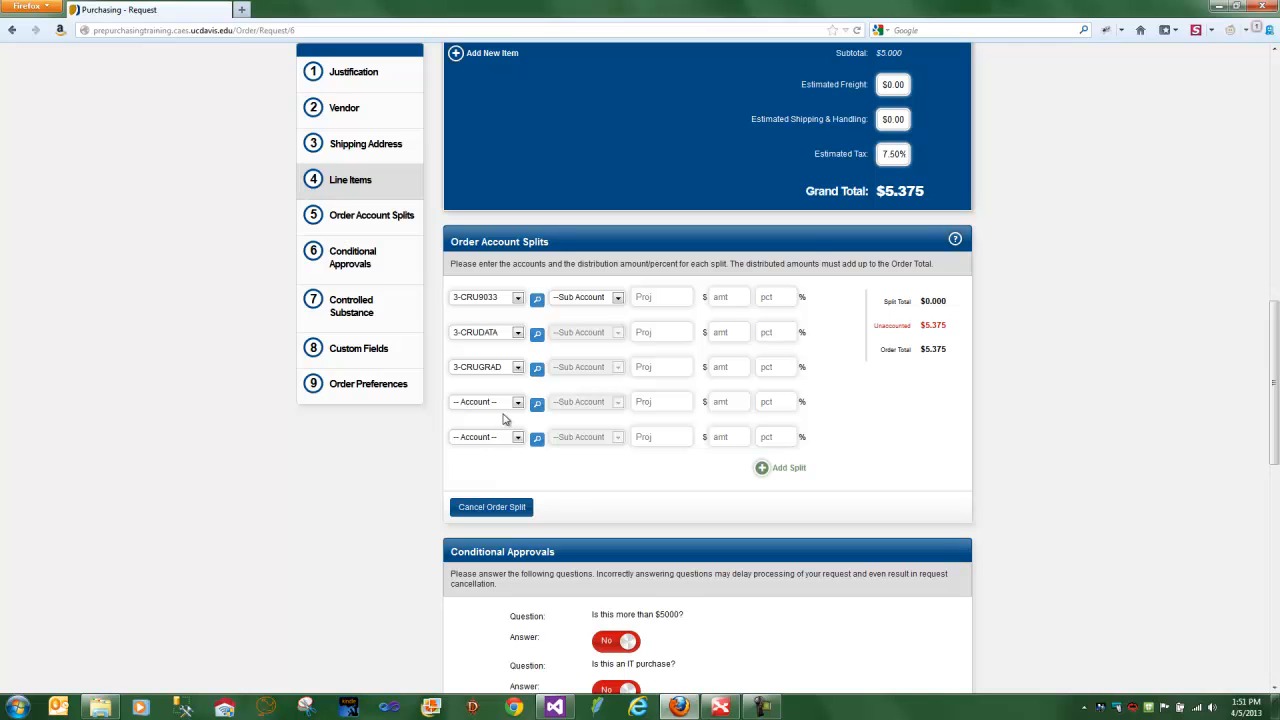
# - Allocate 5 percent of the order total to each of the first two account splits
pyautogui.click(782, 299)
pyautogui.write('5')
pyautogui.click(782, 333)
pyautogui.write('5')
# - Enter 5 percent for the third account split, then replace its share with the amount 4.837 to cover the unaccounted remainder
pyautogui.click(780, 369)
pyautogui.write('5')
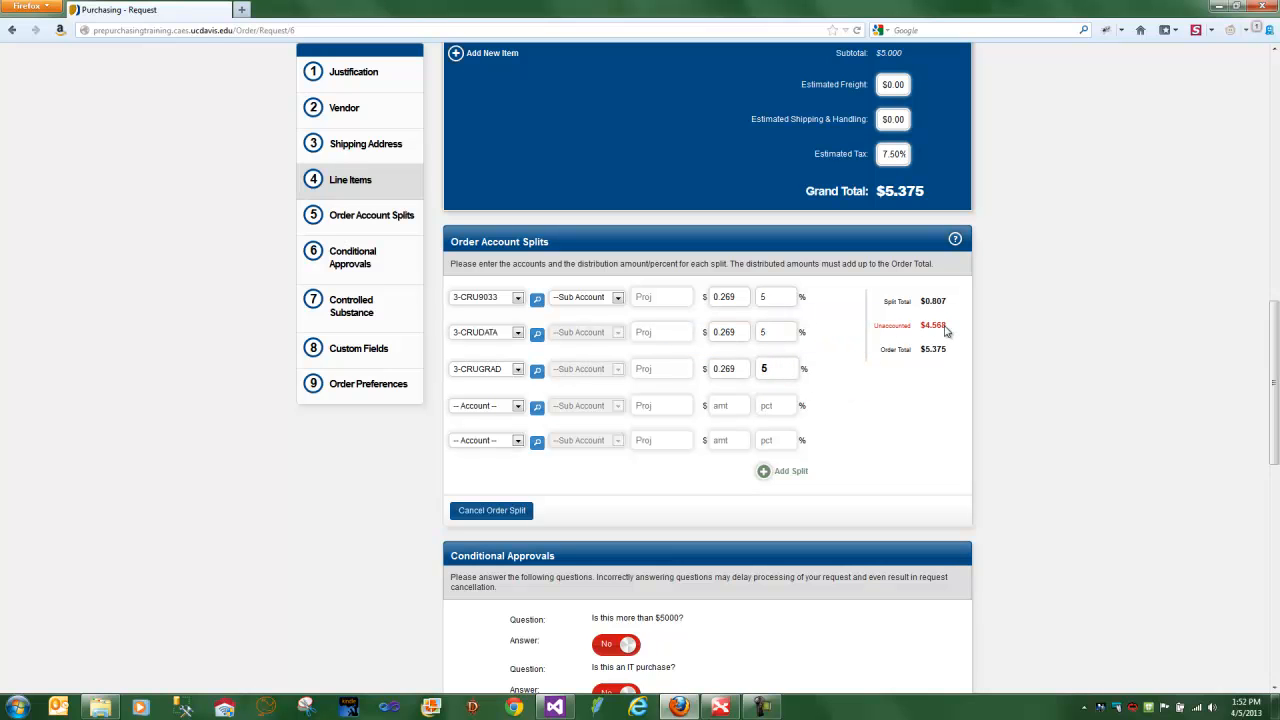
pyautogui.click(728, 368)
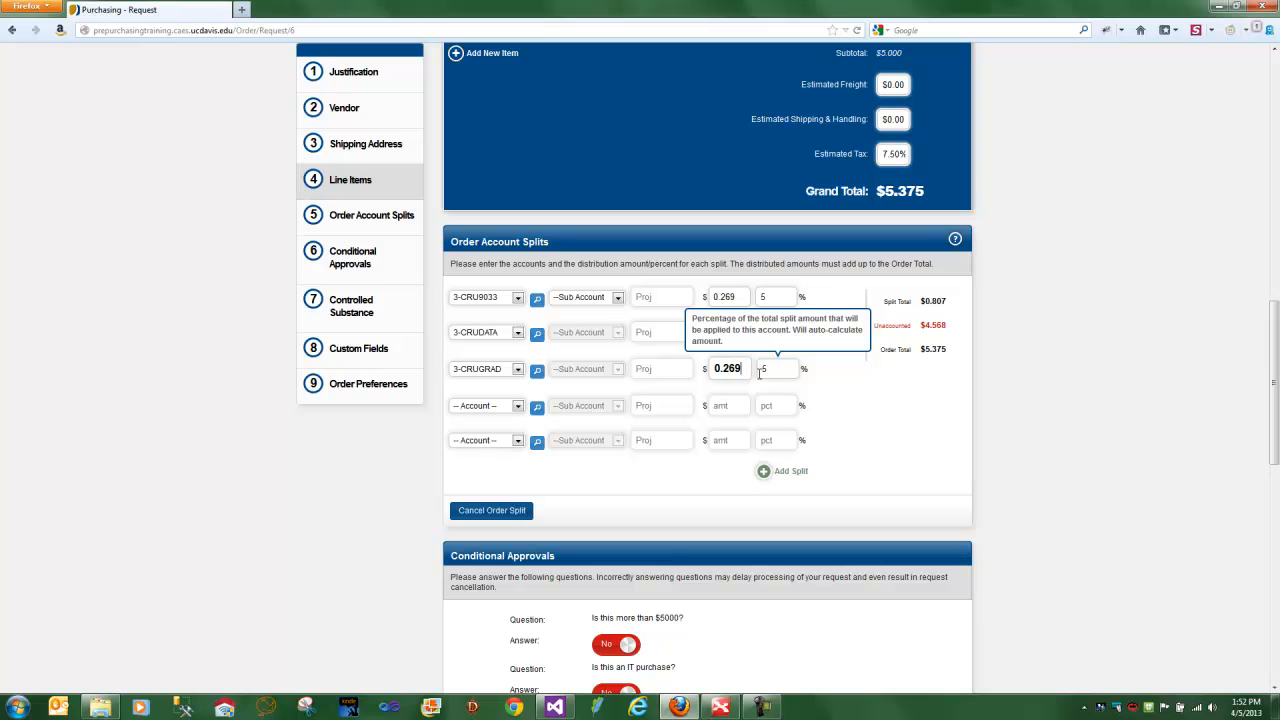
pyautogui.doubleClick(759, 374)
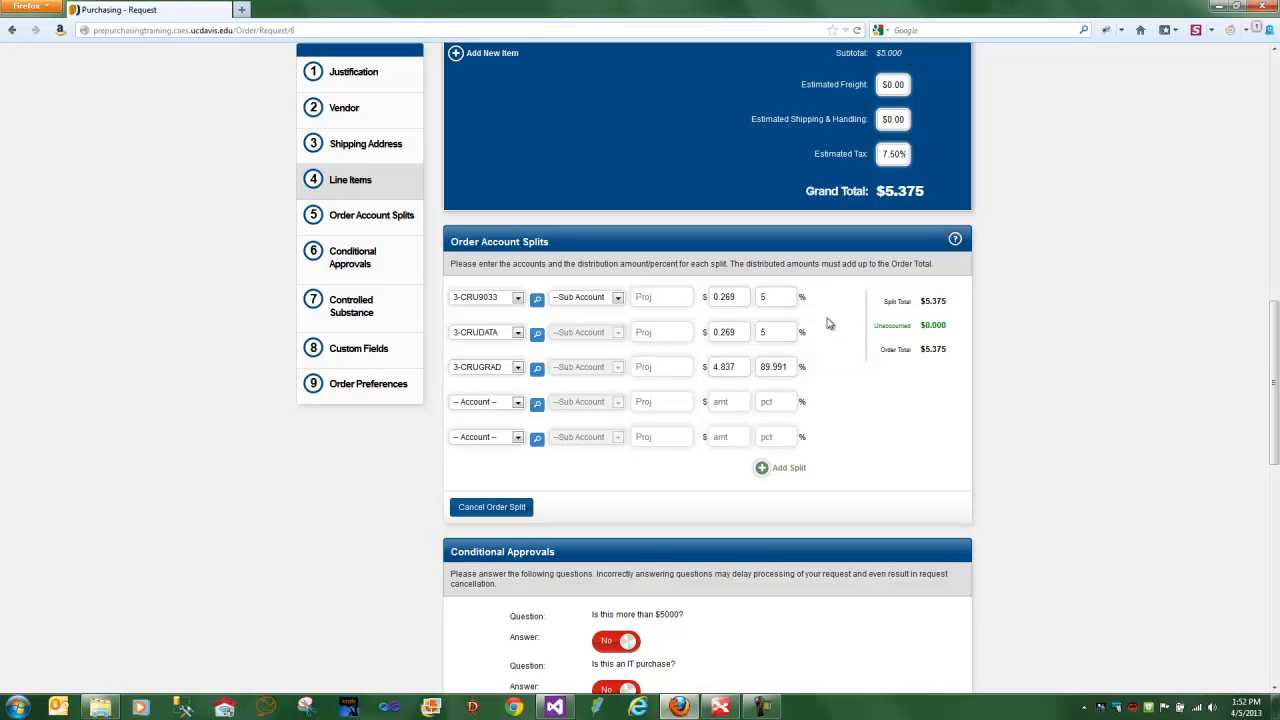
# - Answer the required favorite colour question with "red" and set the date needed to 04/18/2013
pyautogui.scroll(-6, 920, 374)
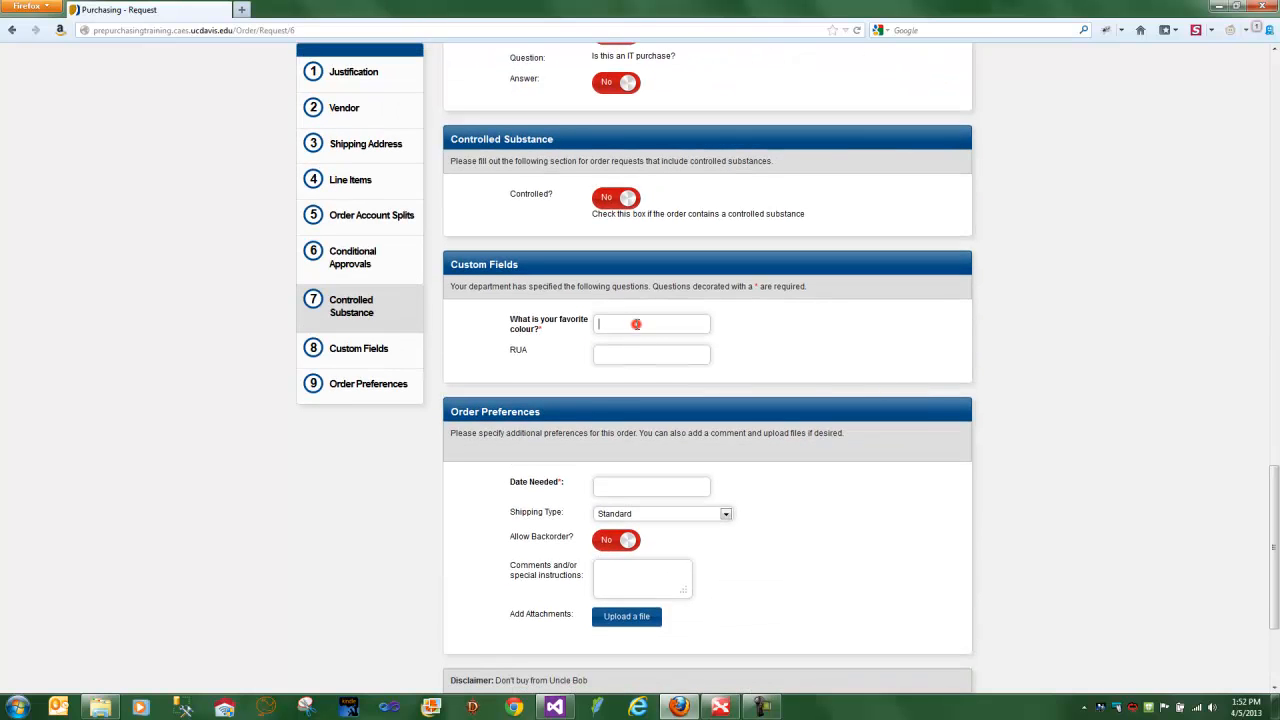
pyautogui.click(637, 324)
pyautogui.write('red')
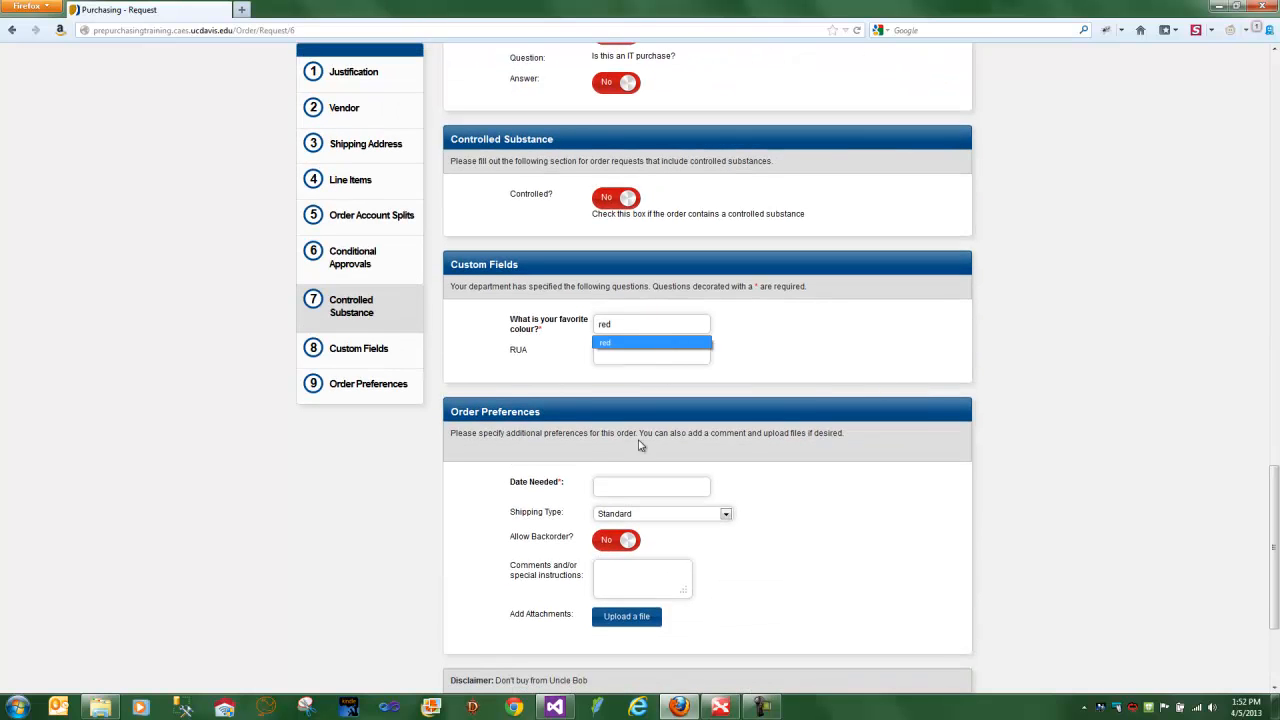
pyautogui.click(648, 487)
pyautogui.click(681, 588)
# - Submit the completed split order request for creation
pyautogui.scroll(-2, 727, 584)
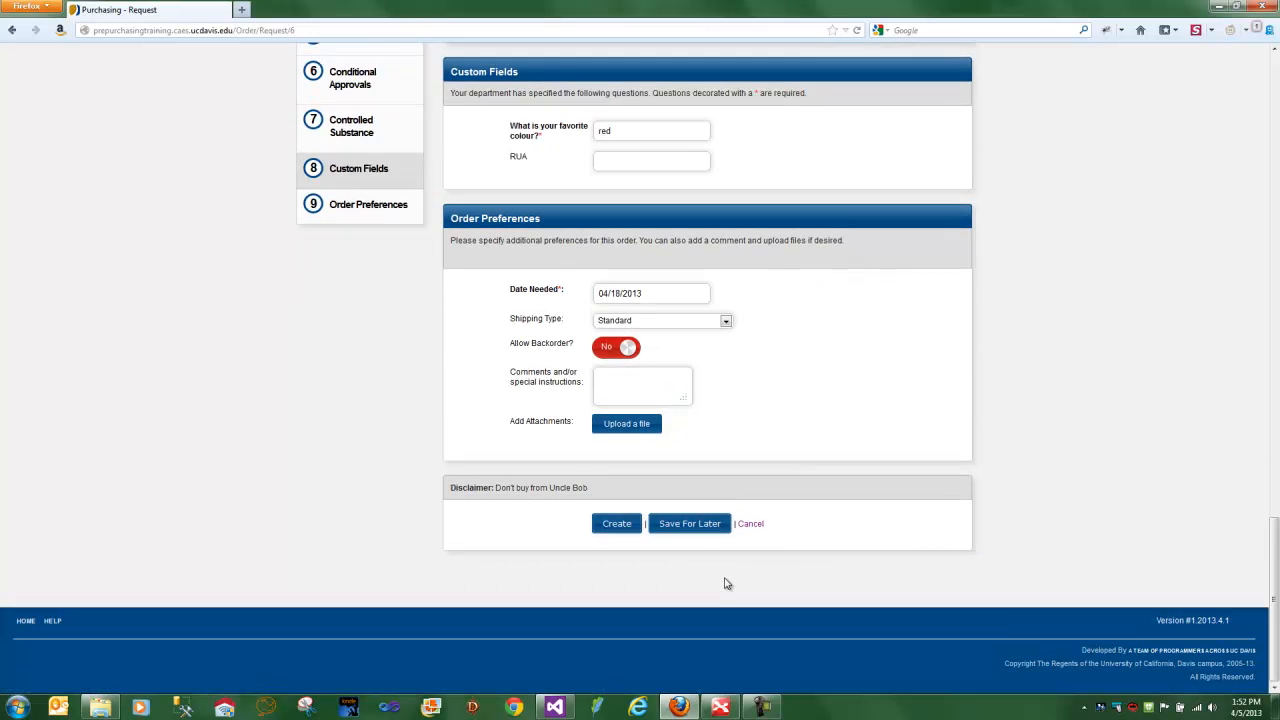
pyautogui.click(616, 525)
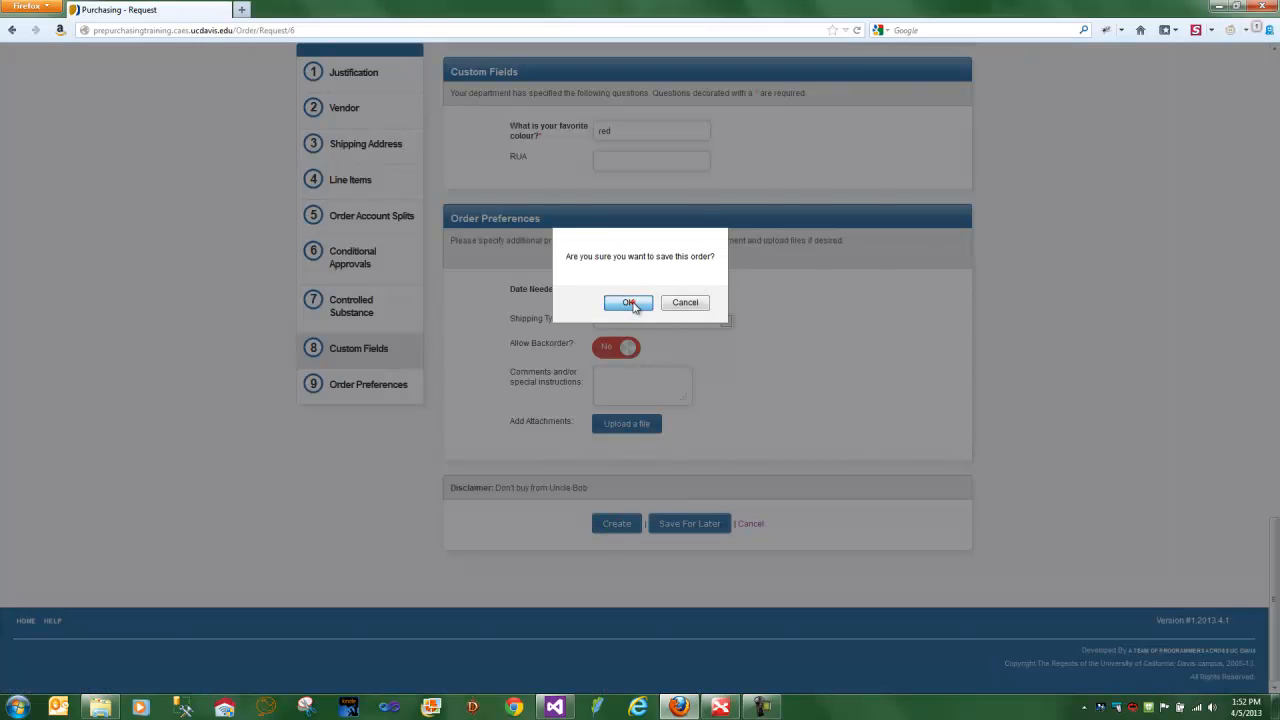